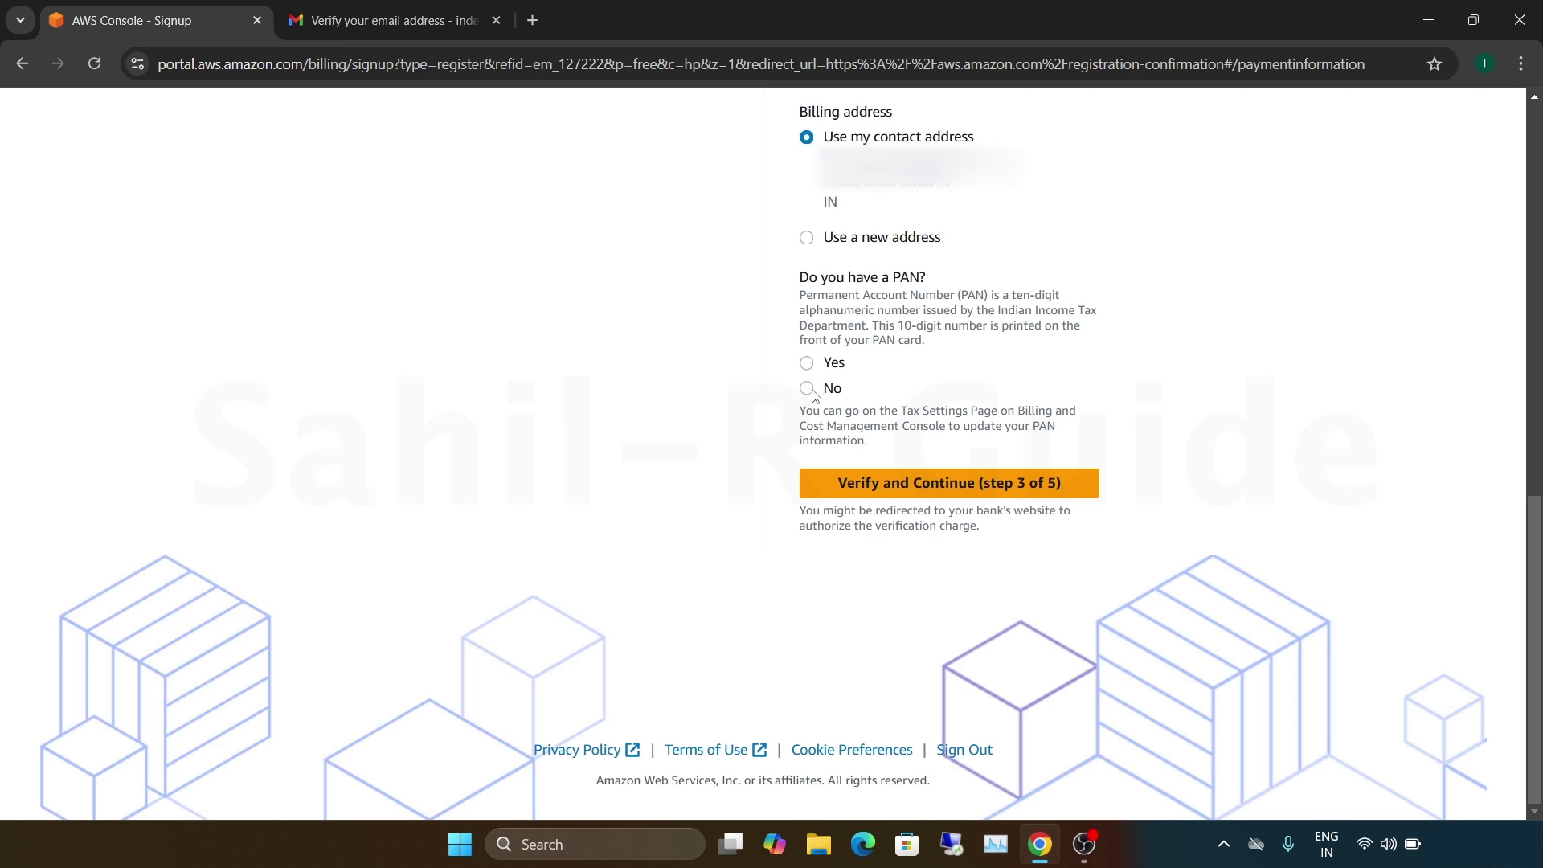
# Step: Answer No for PAN and authorise the INR 2.00 verification charge with the bank OTP
pyautogui.click(807, 392)
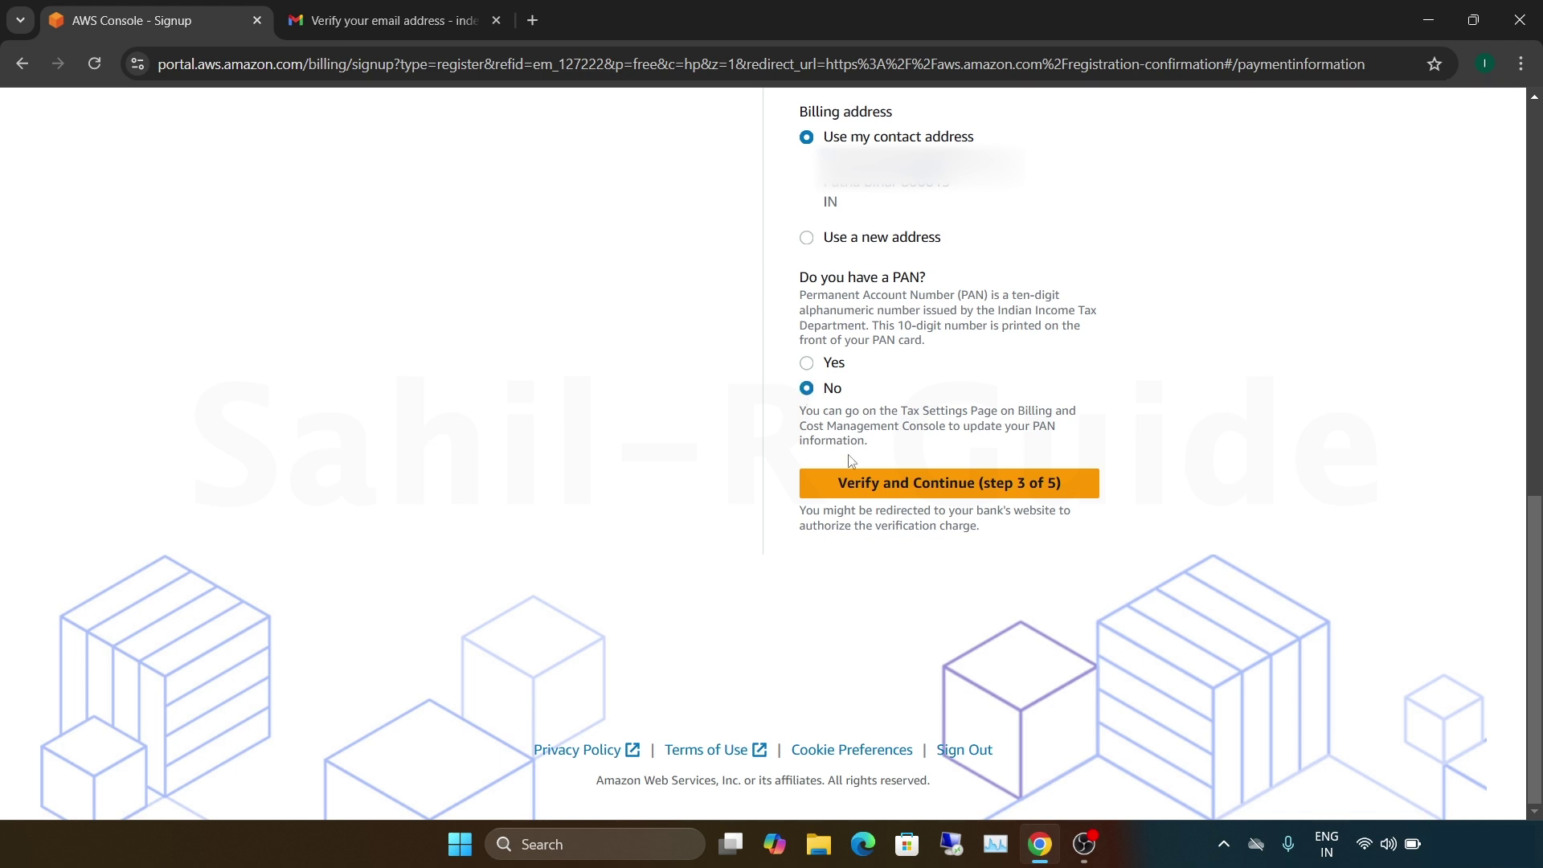
pyautogui.click(883, 487)
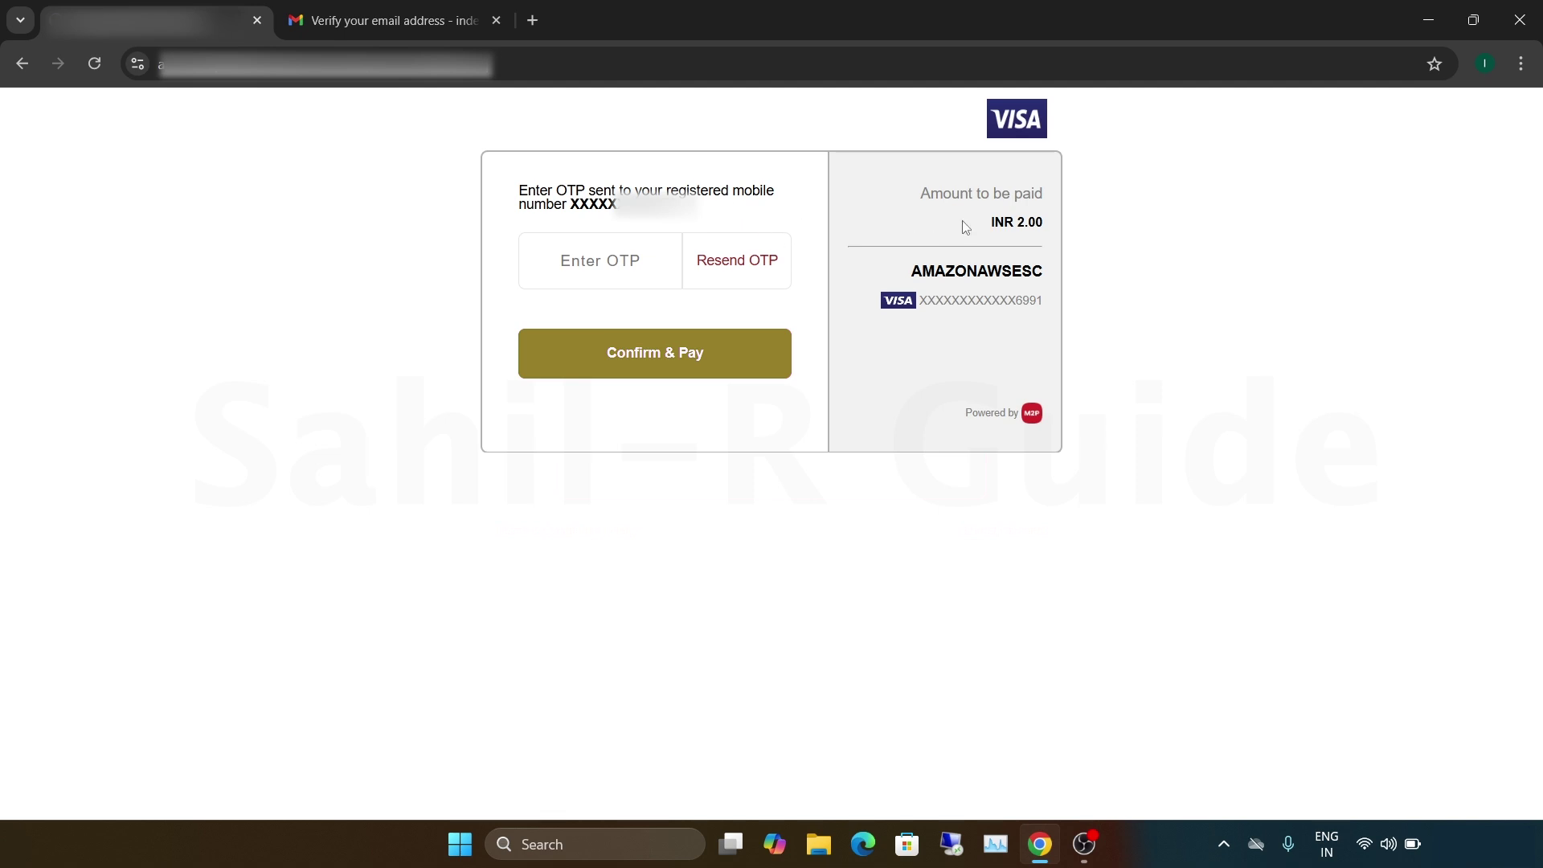
pyautogui.click(656, 269)
pyautogui.hotkey('ctrl', 'v')
pyautogui.click(635, 358)
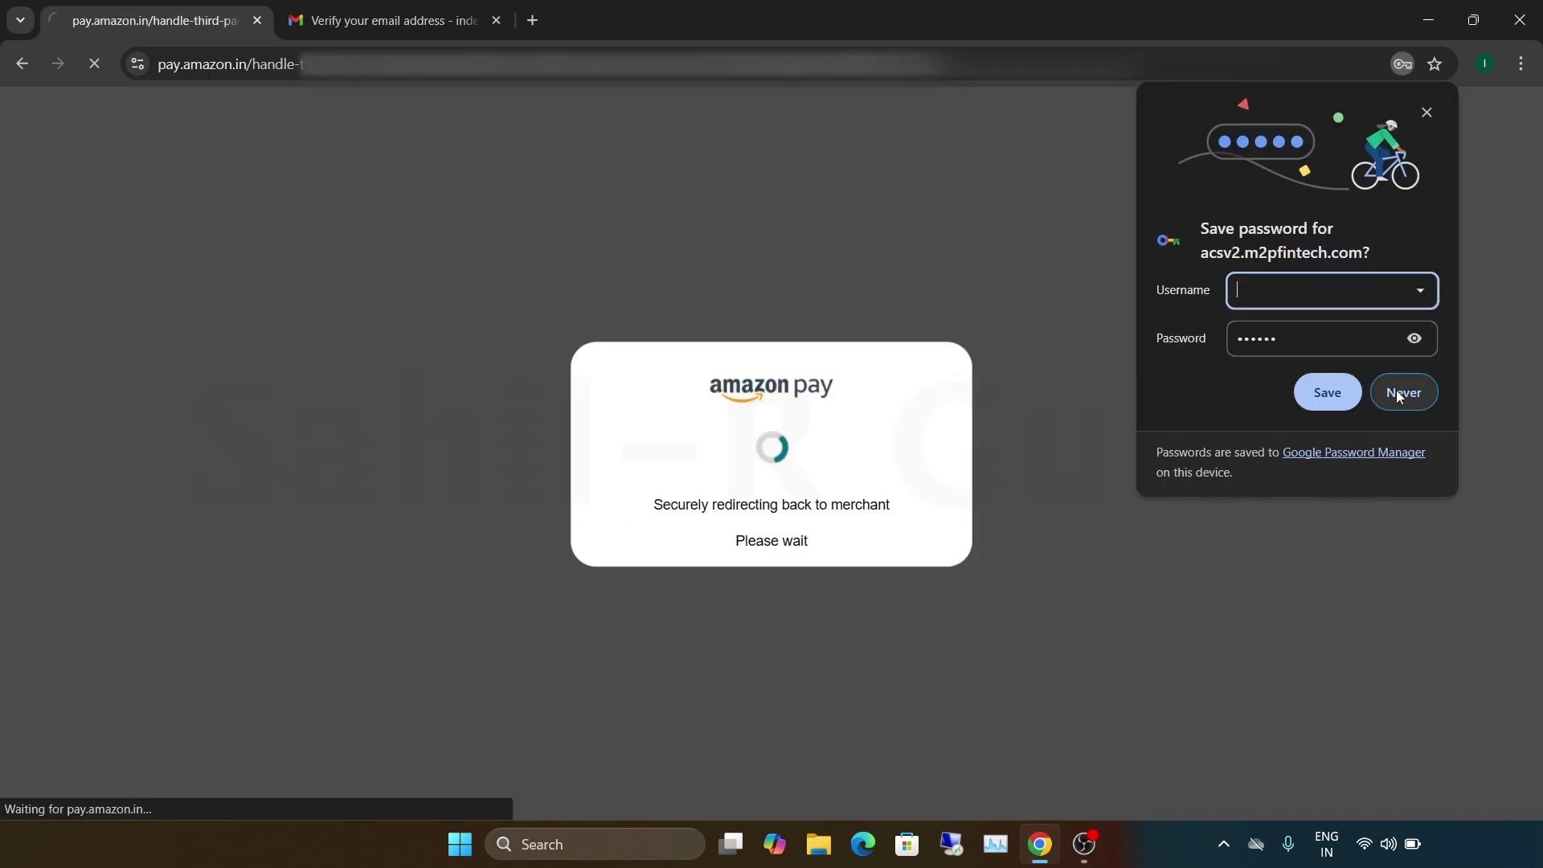
pyautogui.click(1396, 390)
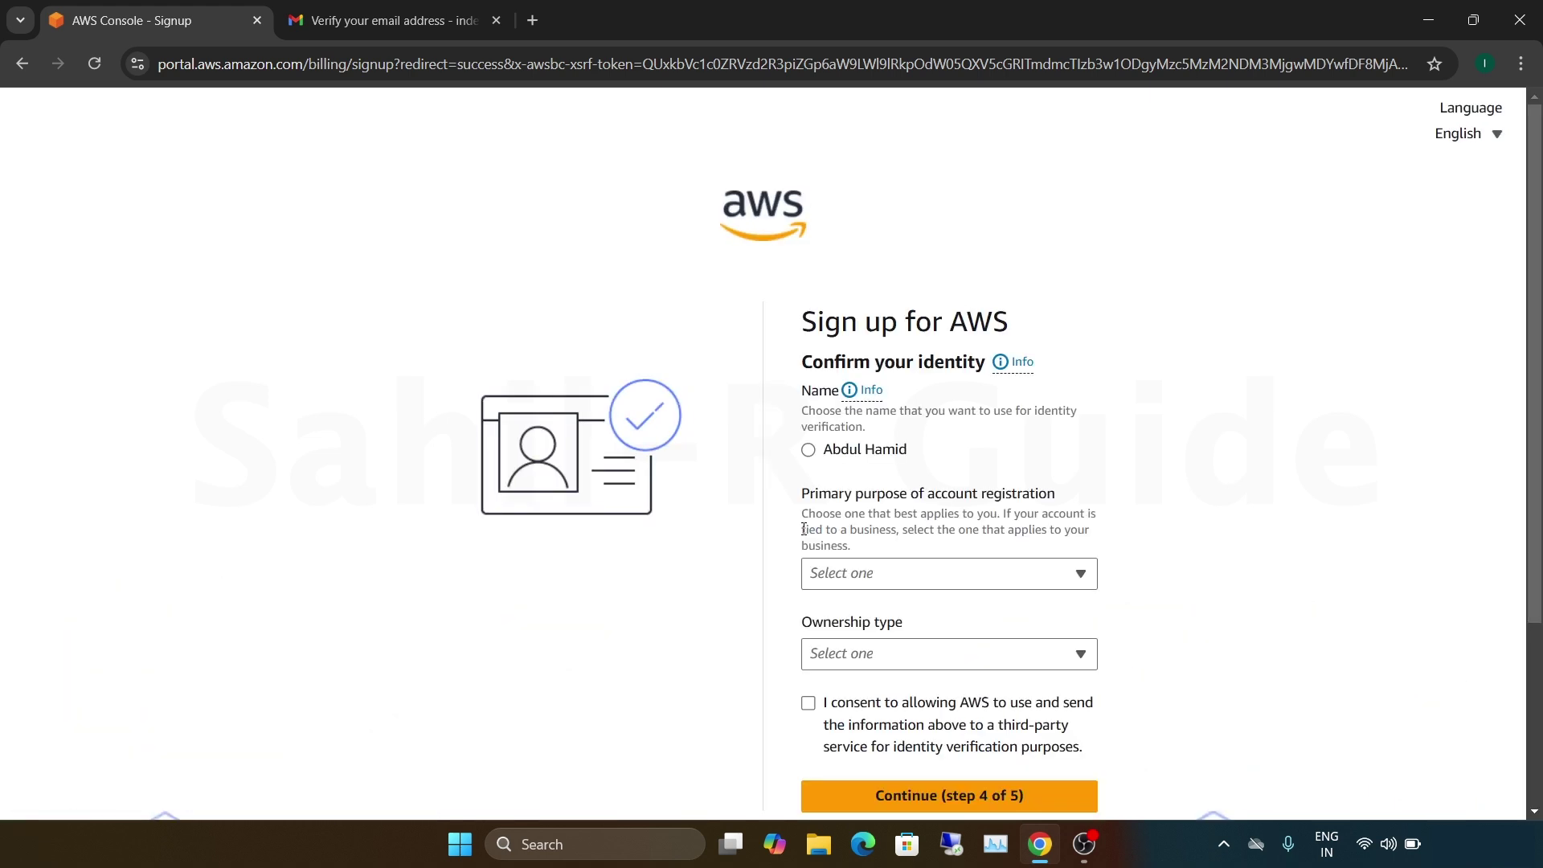
# Step: Select the account holder's name, Personal use purpose, and Individual ownership
pyautogui.click(809, 451)
pyautogui.click(874, 579)
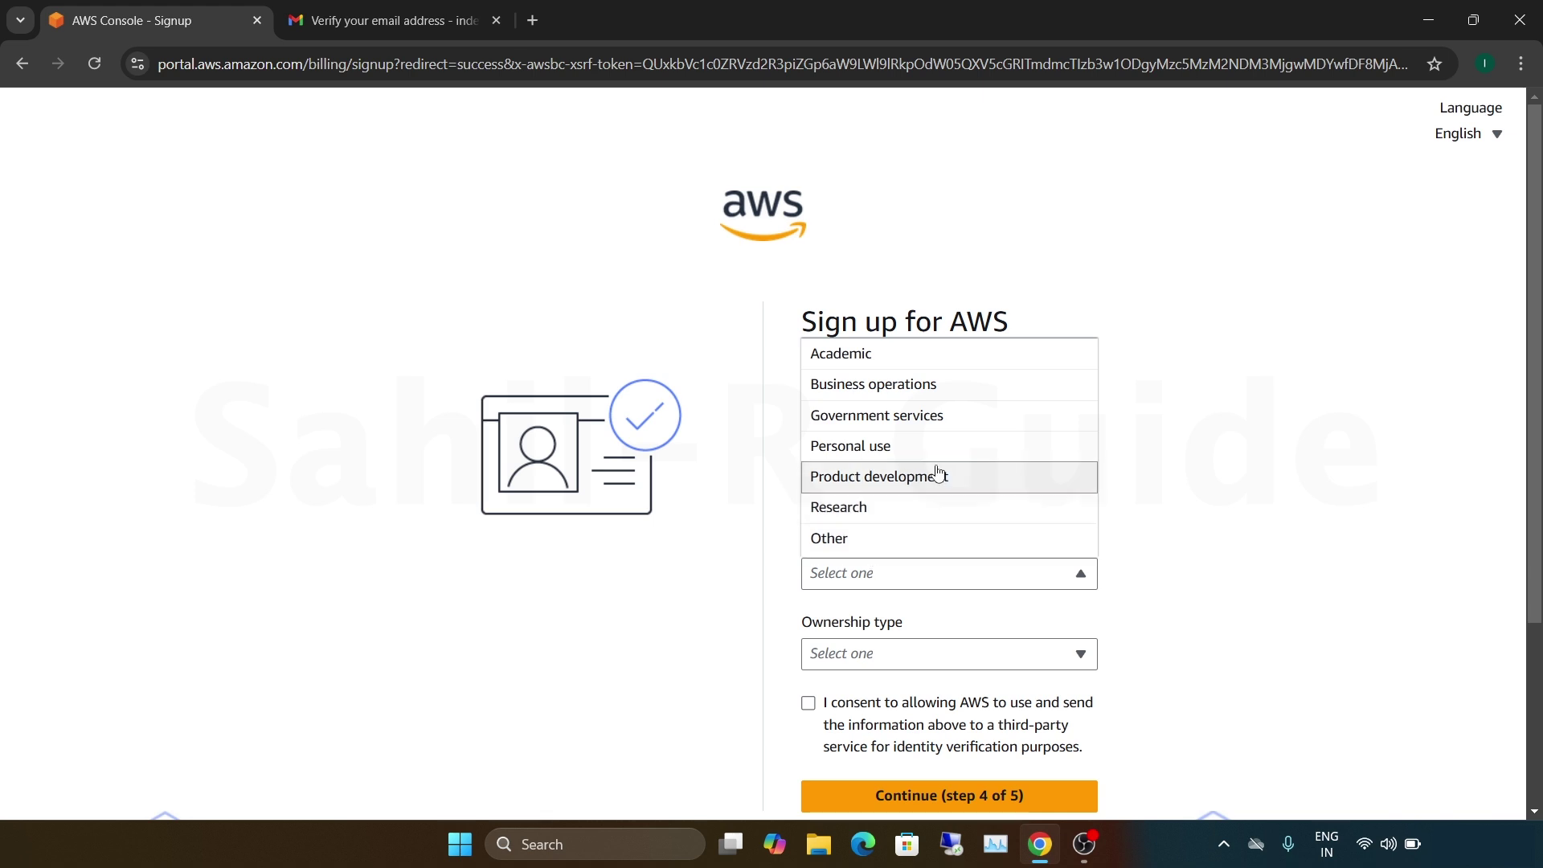
pyautogui.click(828, 454)
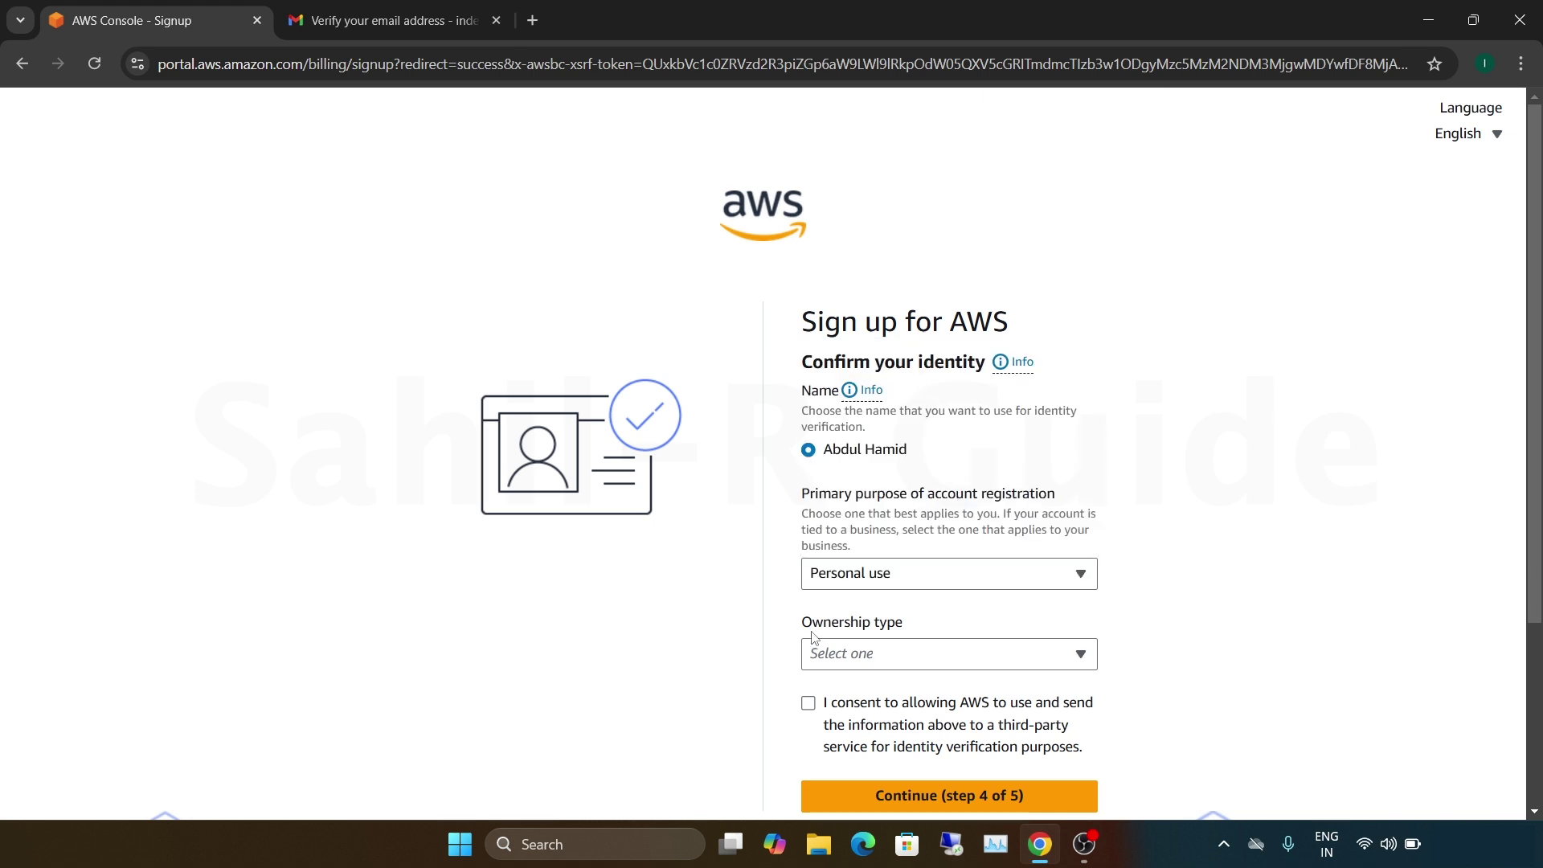
pyautogui.click(884, 655)
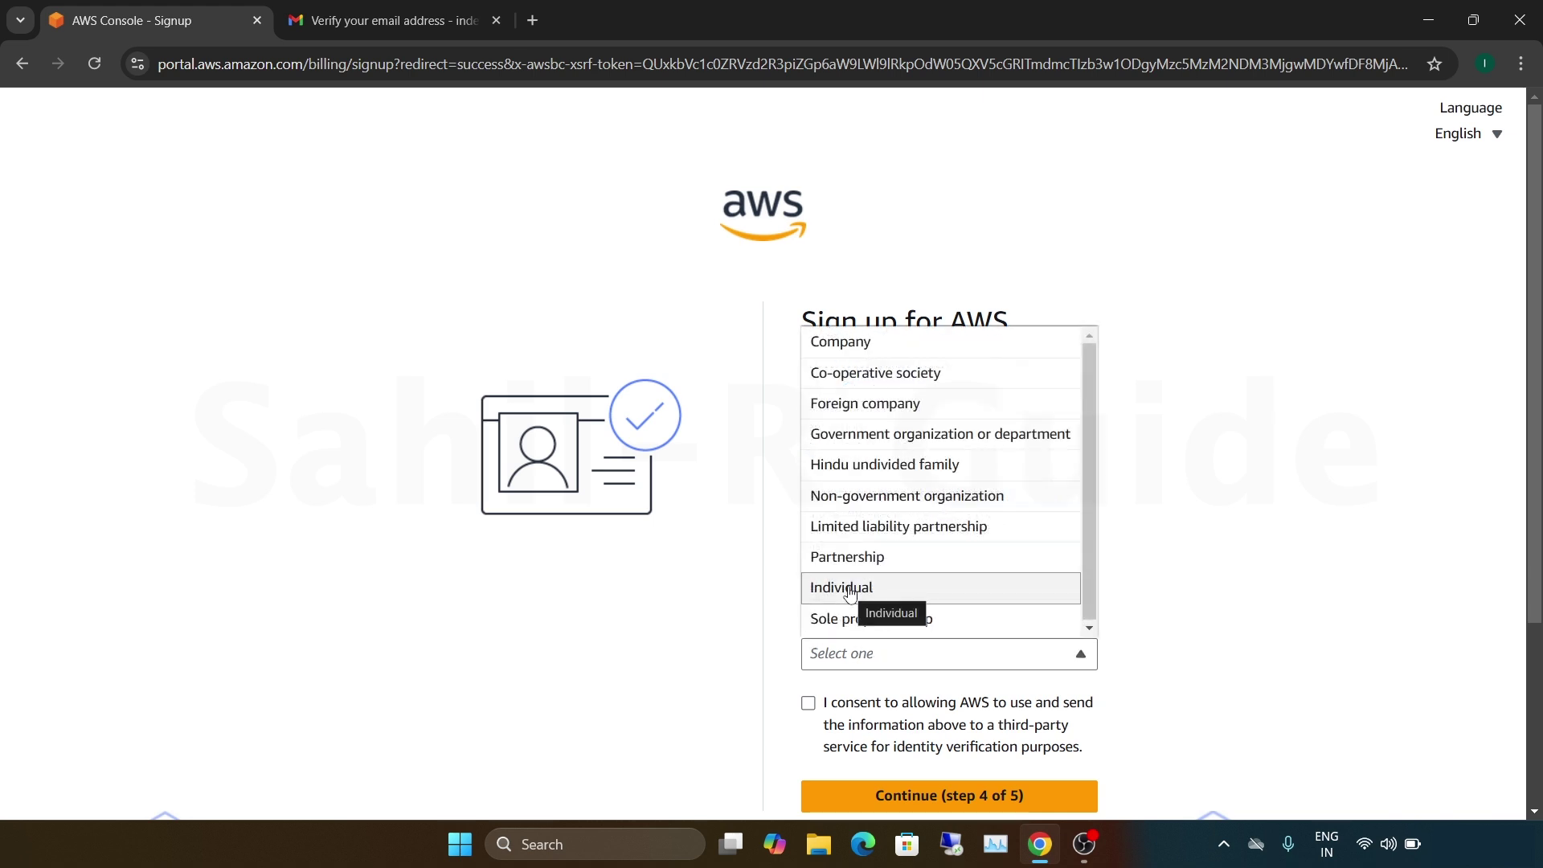
pyautogui.click(850, 588)
# Step: Choose Voter ID card/EPIC, enter its number, consent to verification, and continue
pyautogui.scroll(-5, 851, 592)
pyautogui.click(931, 345)
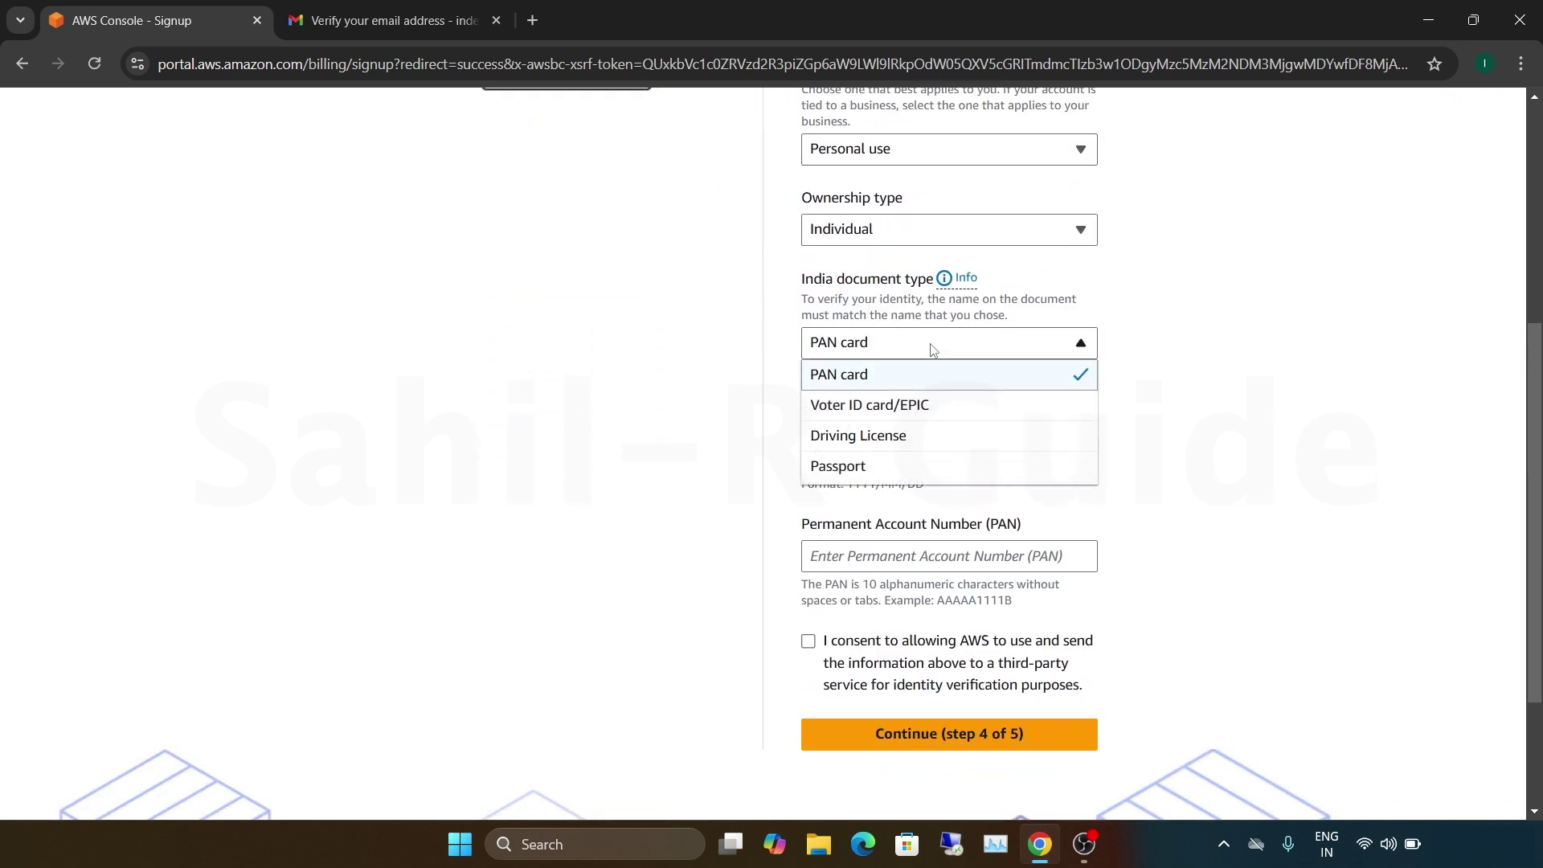
pyautogui.click(848, 407)
pyautogui.click(840, 423)
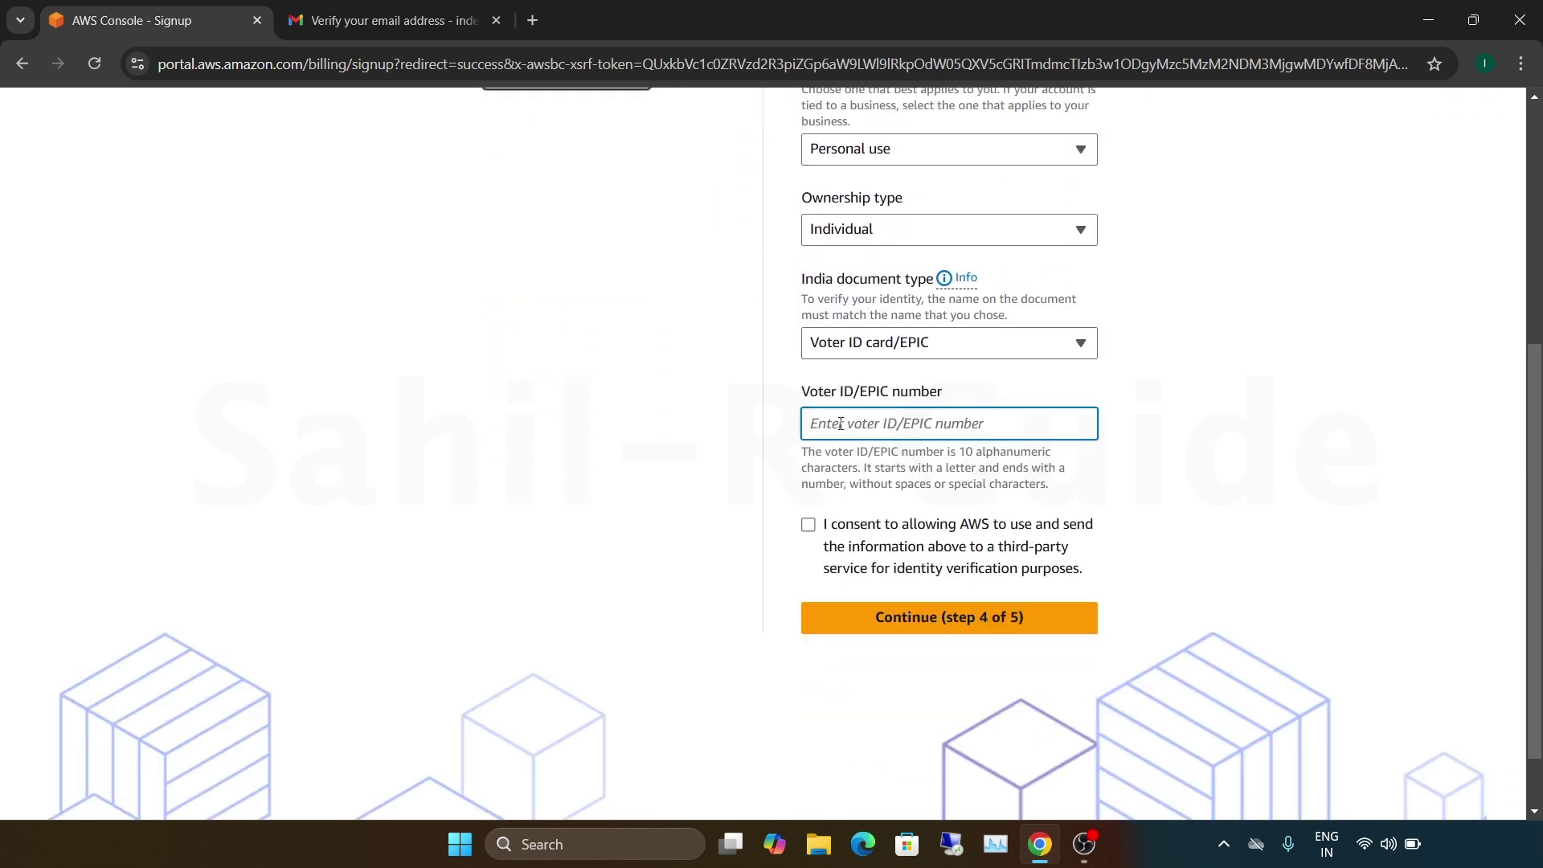
pyautogui.click(939, 350)
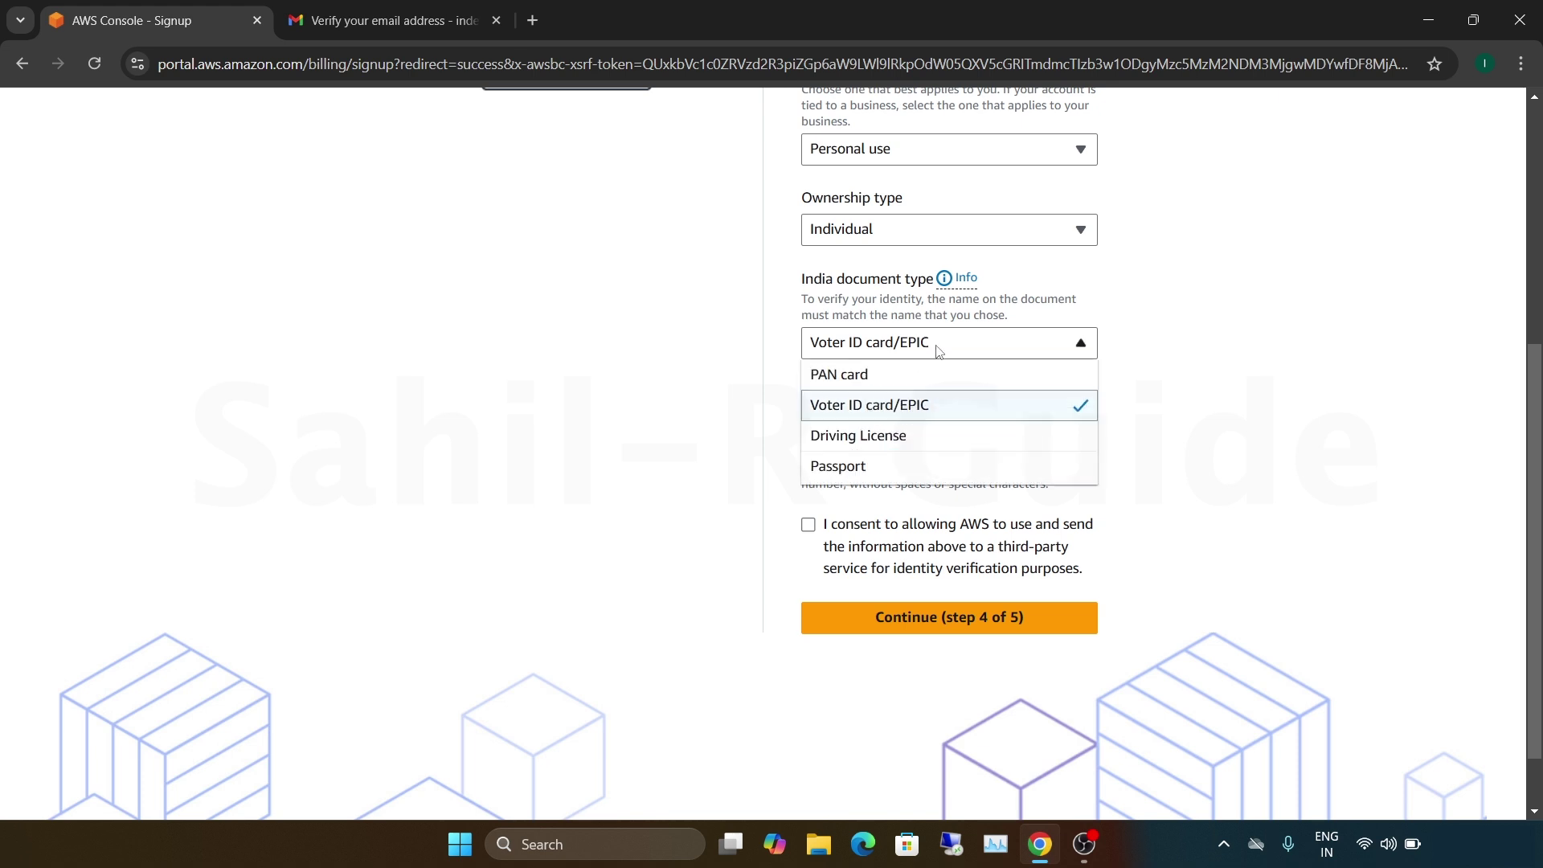
pyautogui.click(903, 411)
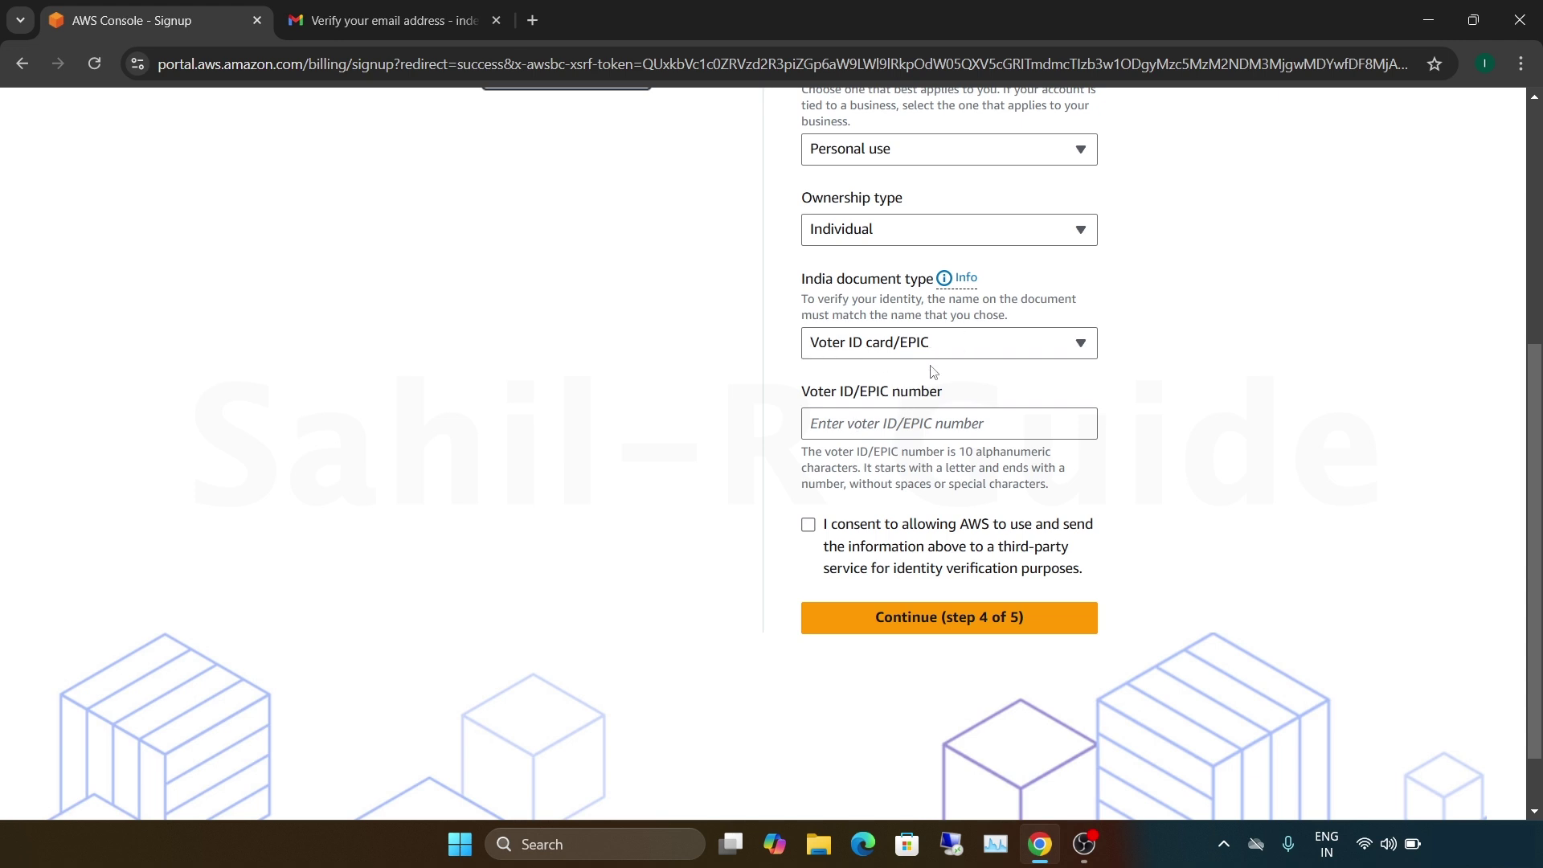
pyautogui.click(851, 426)
pyautogui.hotkey('ctrl', 'v')
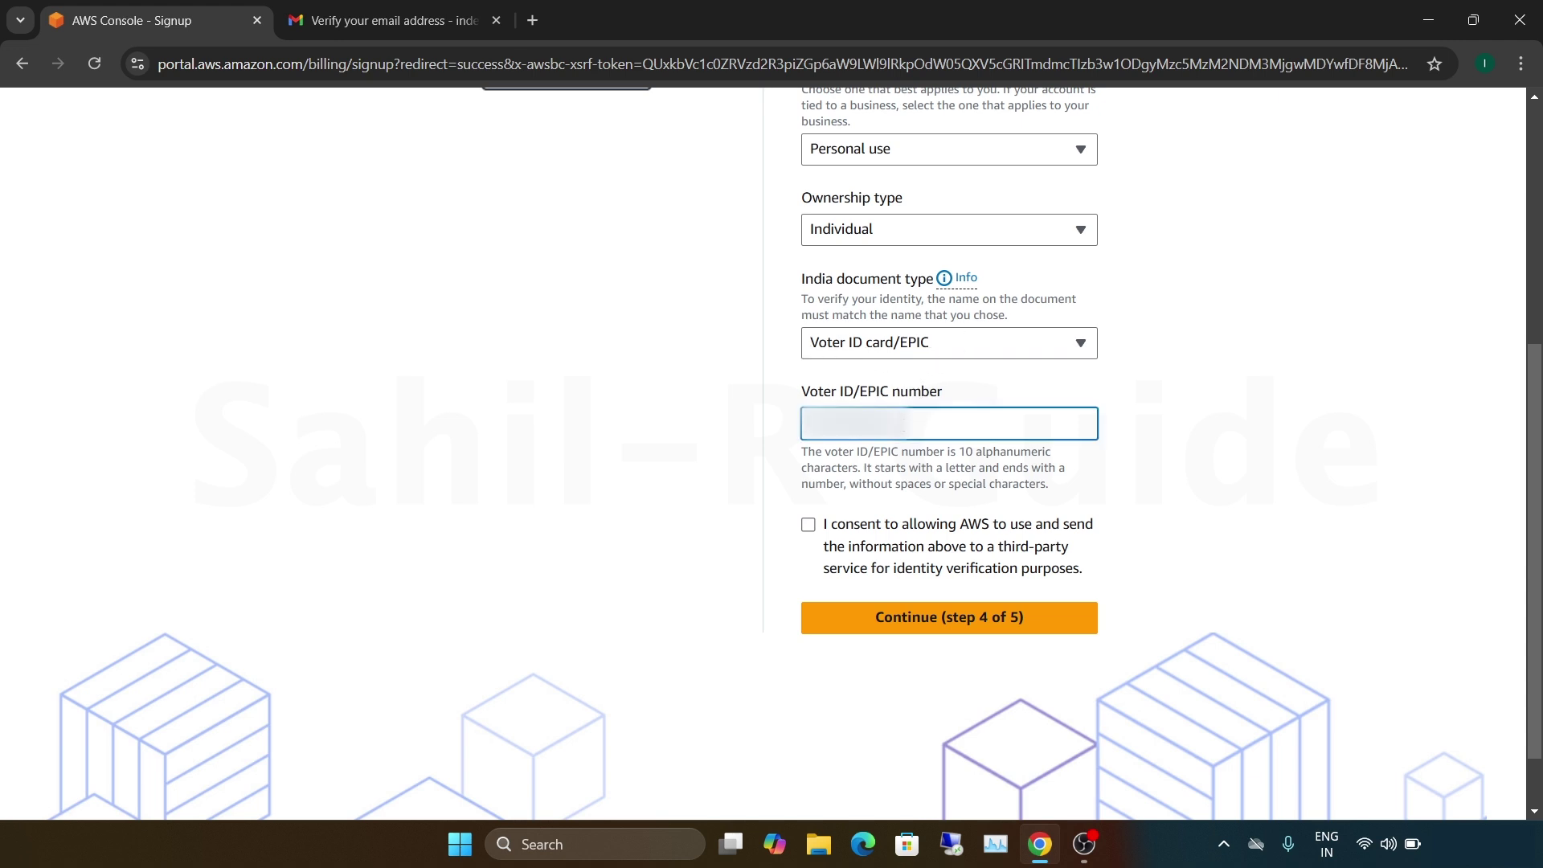
pyautogui.click(810, 527)
pyautogui.click(861, 617)
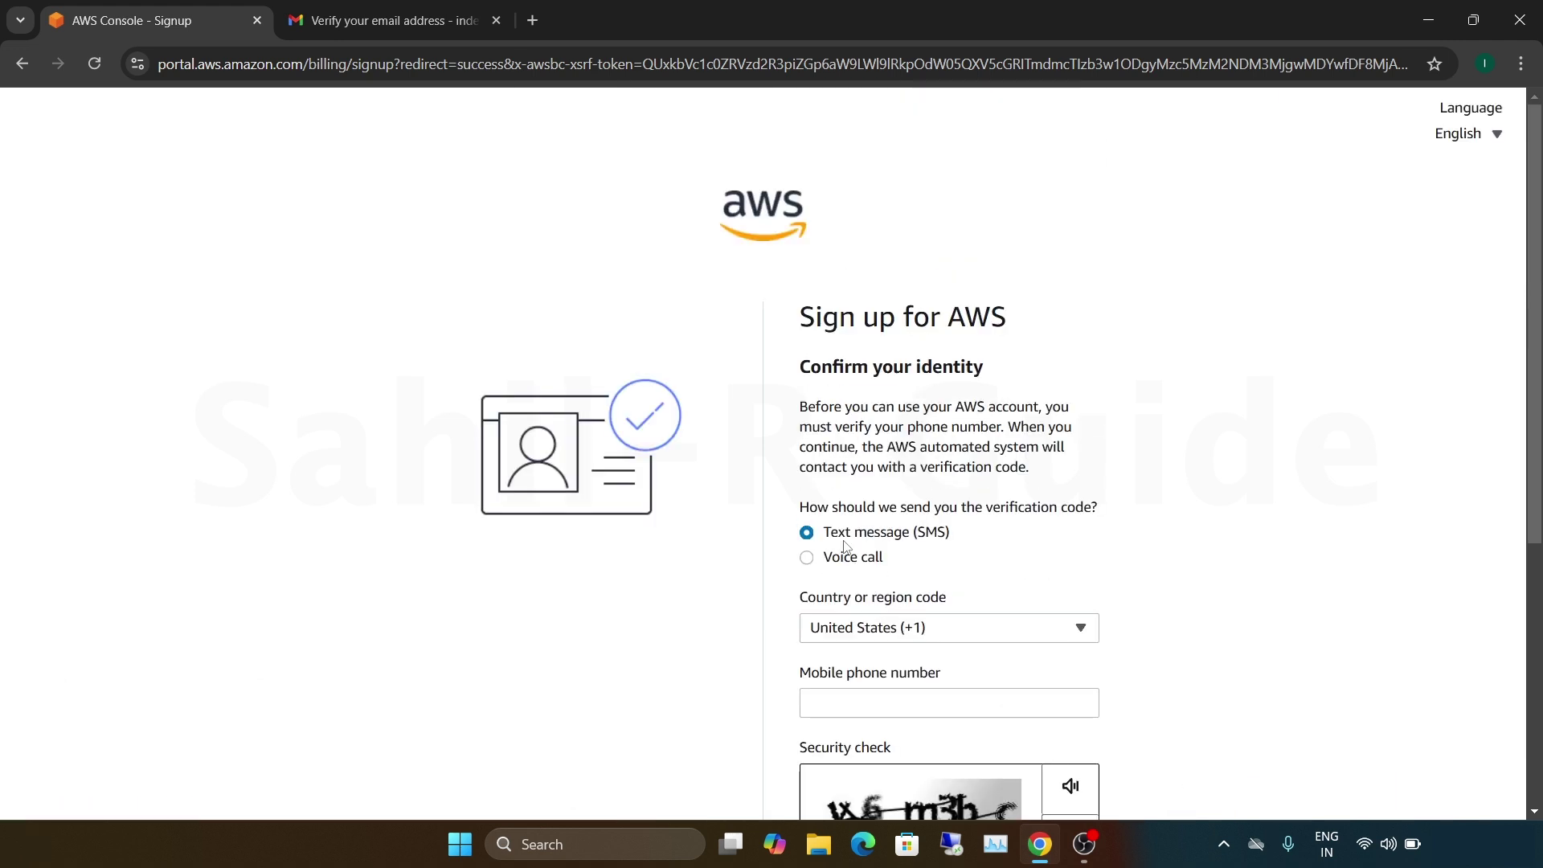
# Step: Set the country code to India (+91) and enter the mobile phone number
pyautogui.click(884, 629)
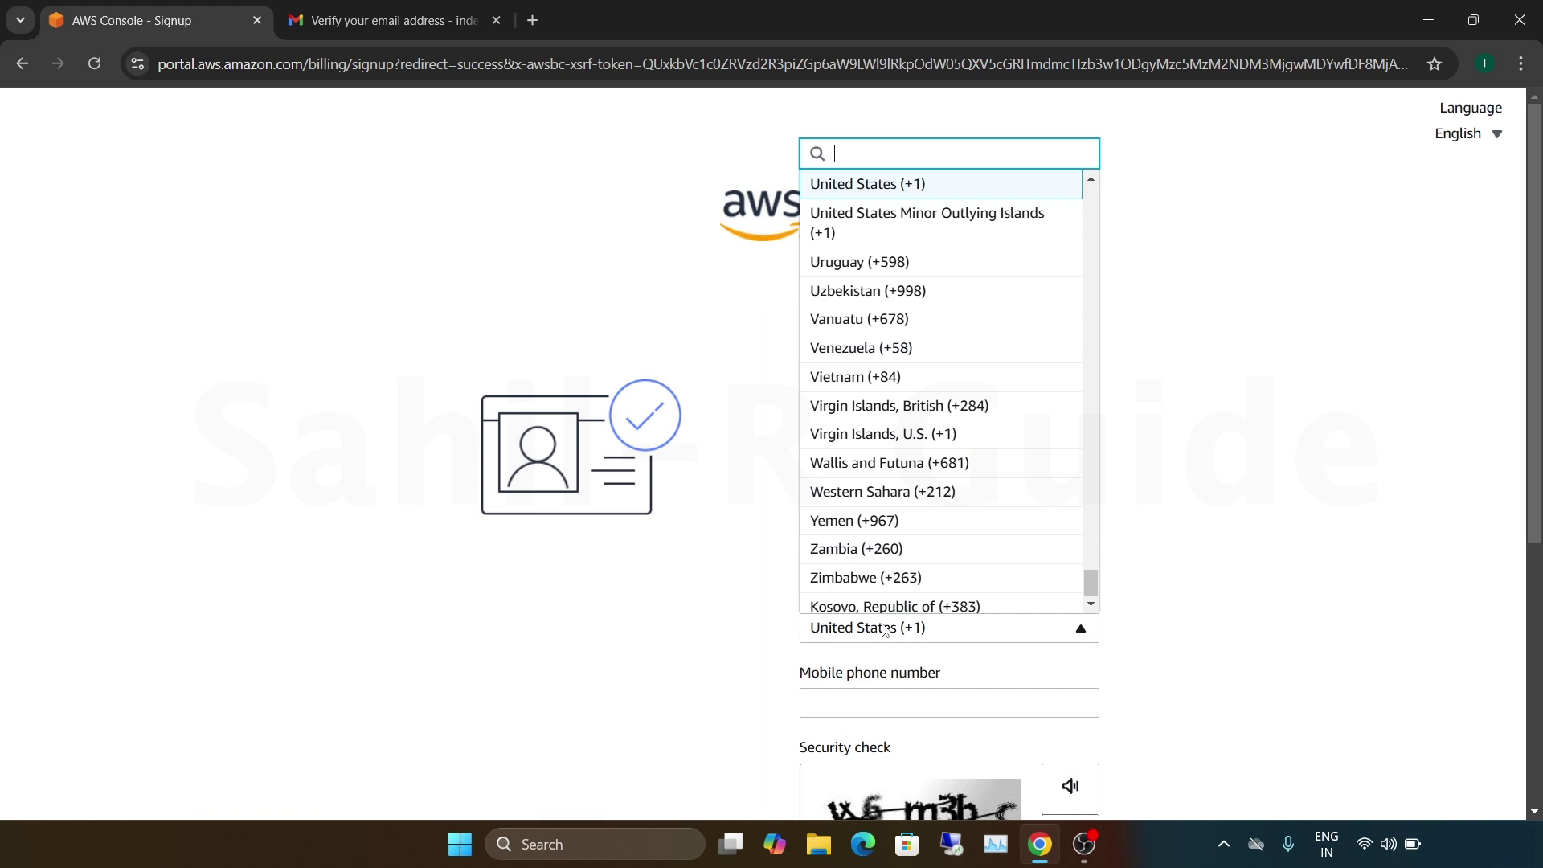
pyautogui.write('india')
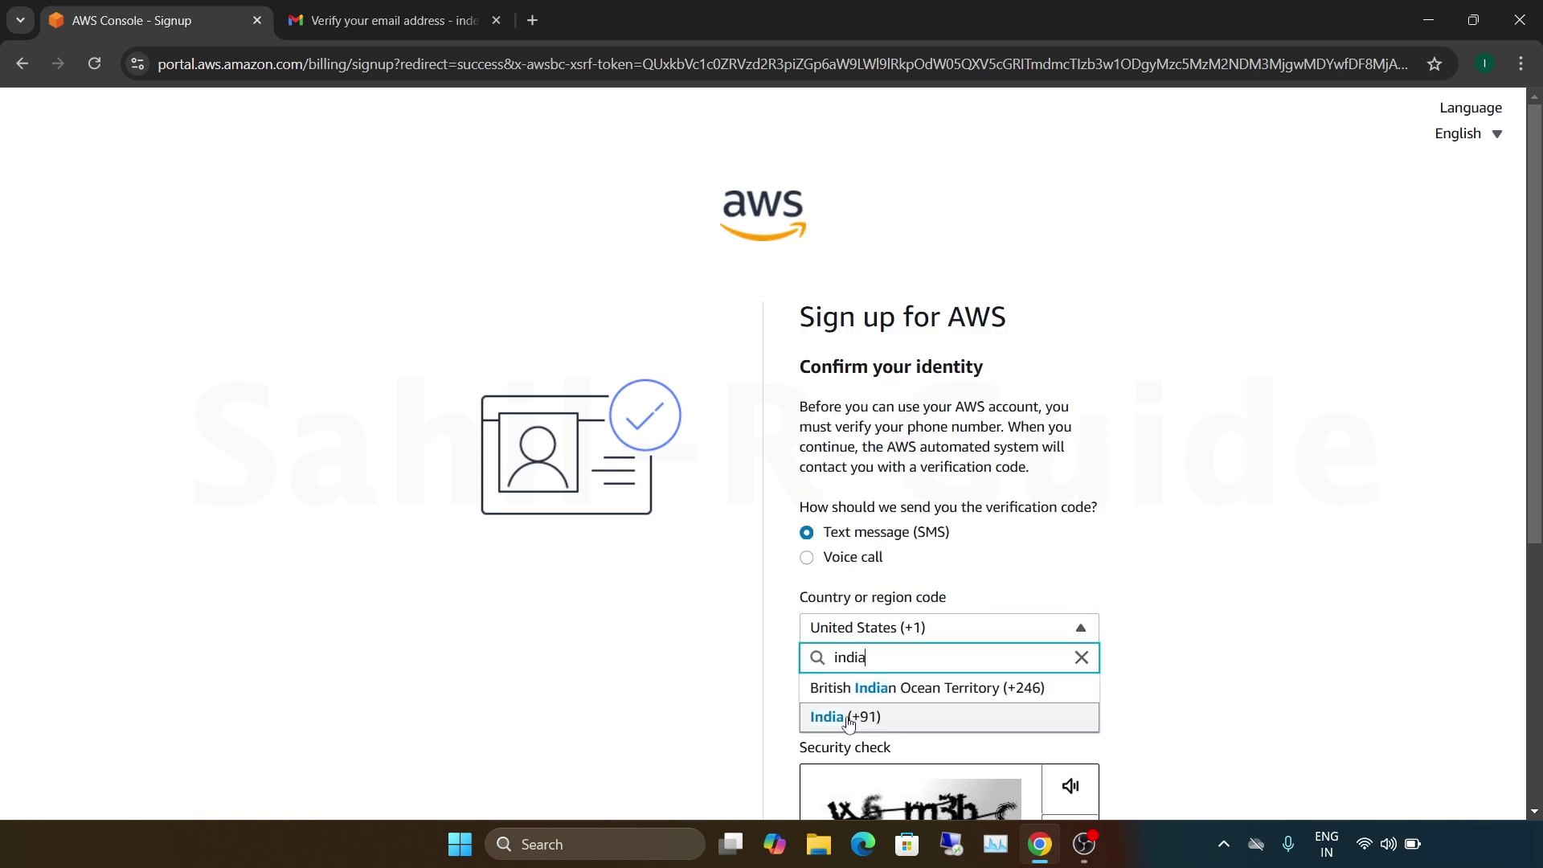
pyautogui.click(847, 719)
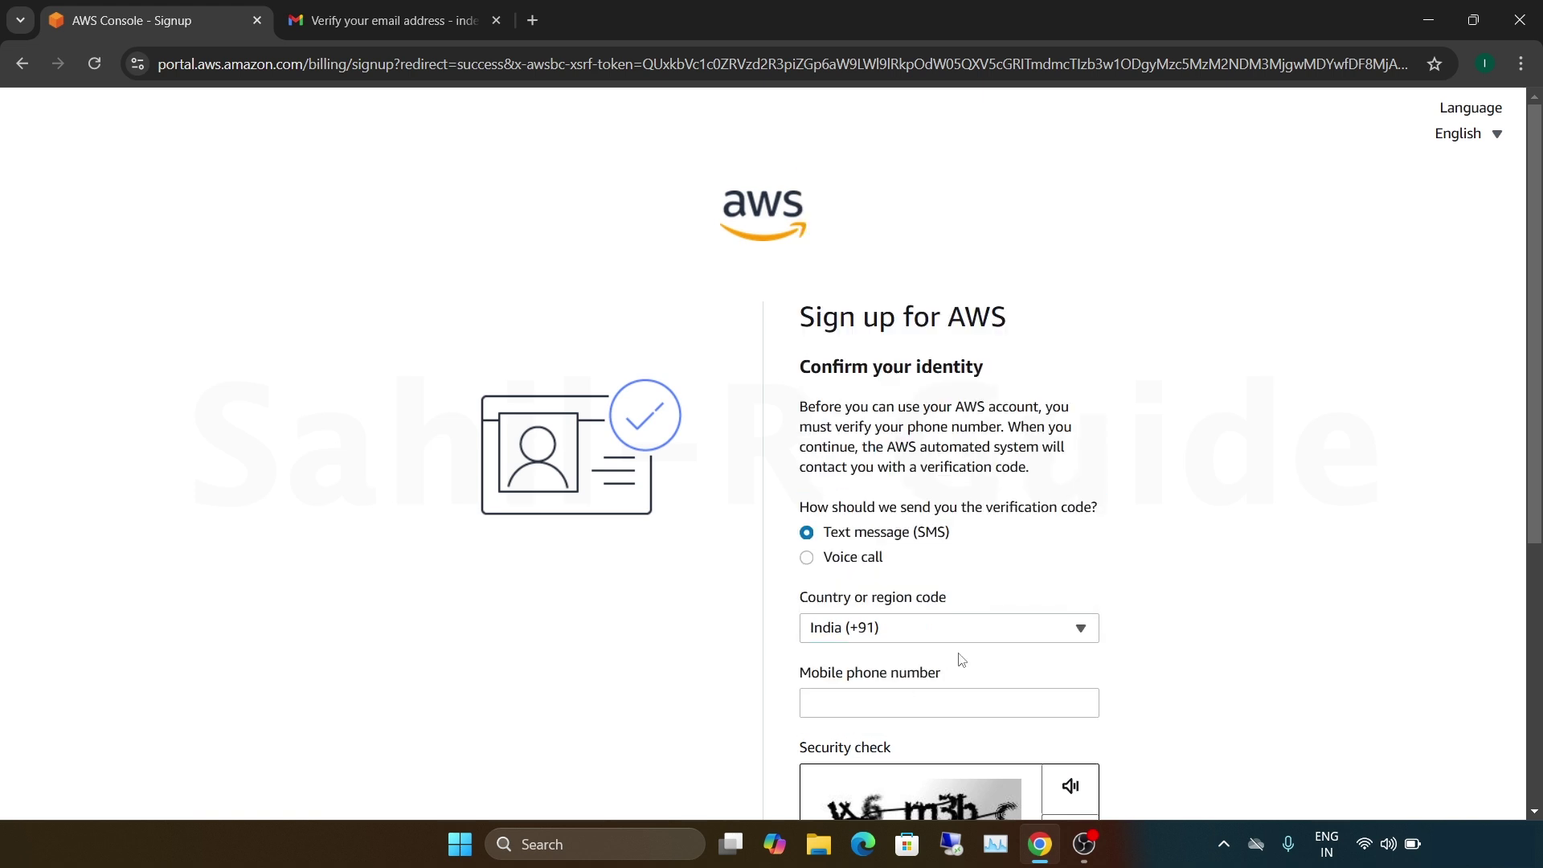
pyautogui.scroll(-3, 961, 660)
pyautogui.click(844, 447)
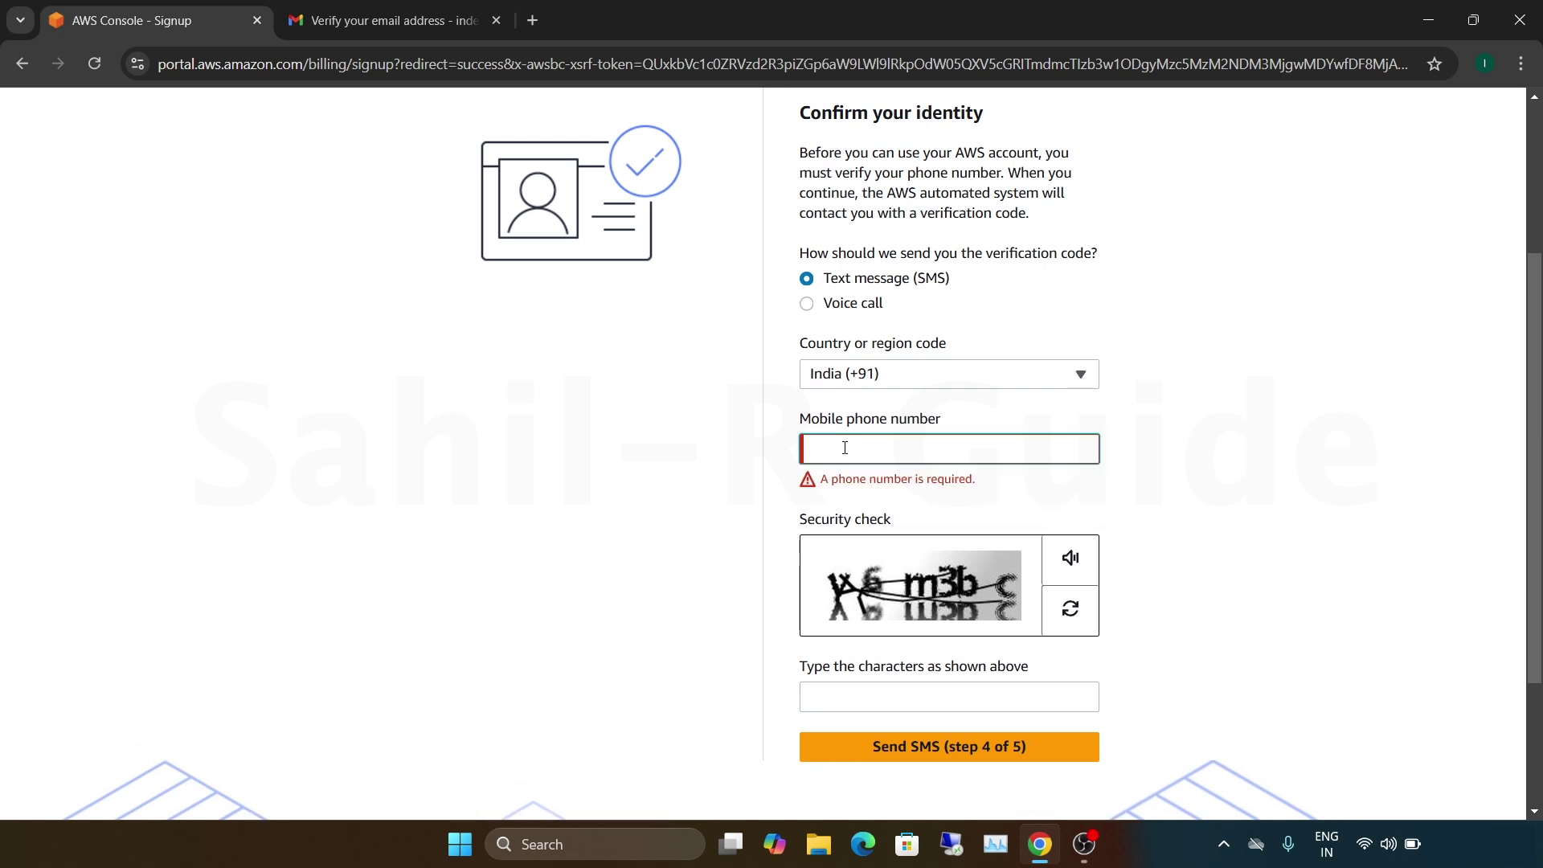
pyautogui.hotkey('ctrl', 'v')
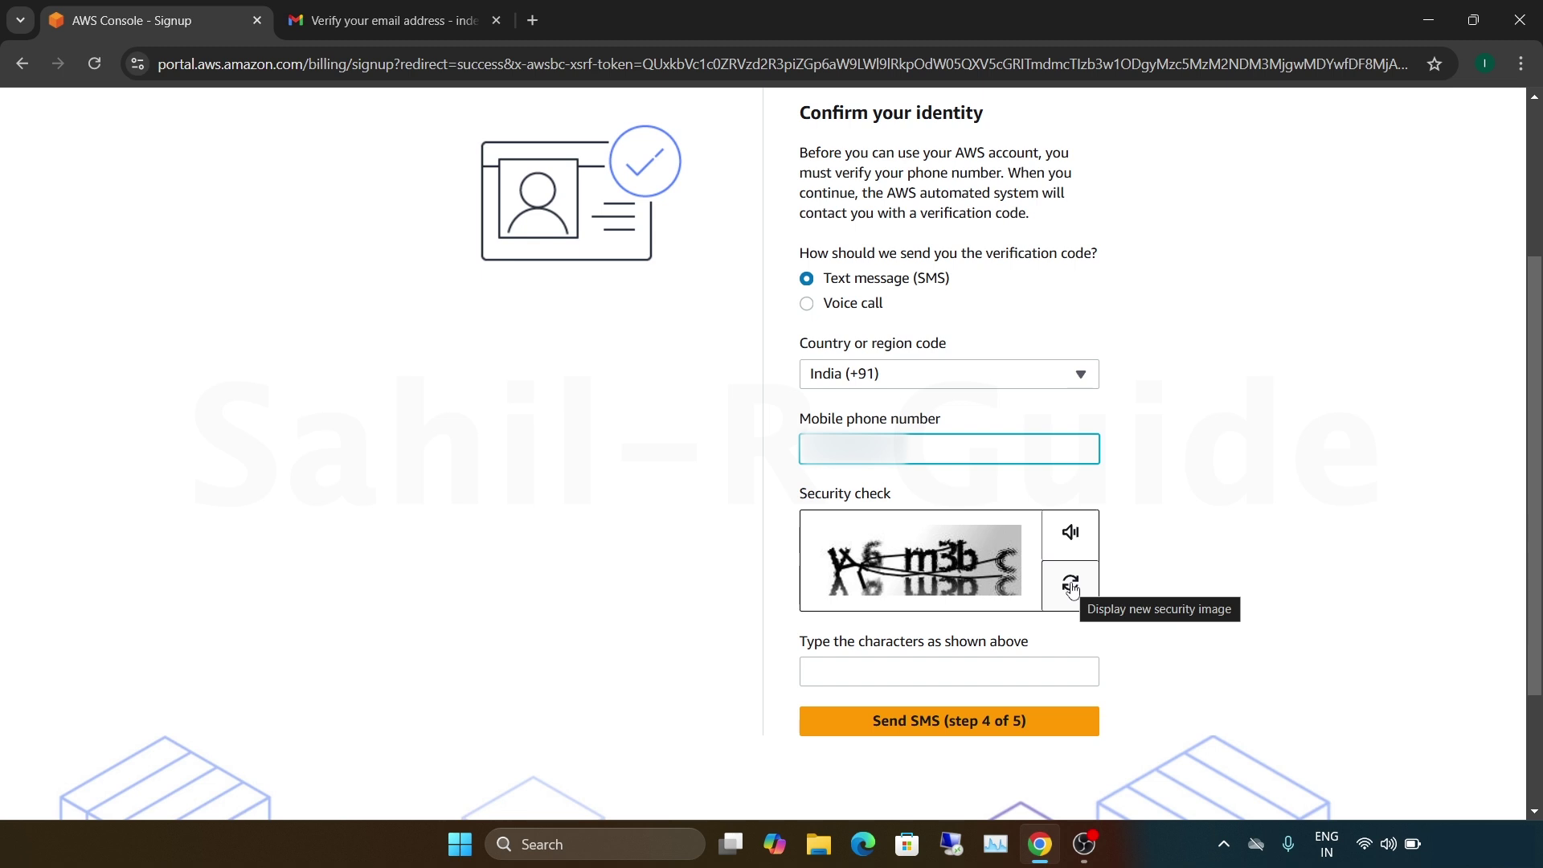
# Step: Pass the security check, retrying with n2sft7, and send the SMS code
pyautogui.click(837, 668)
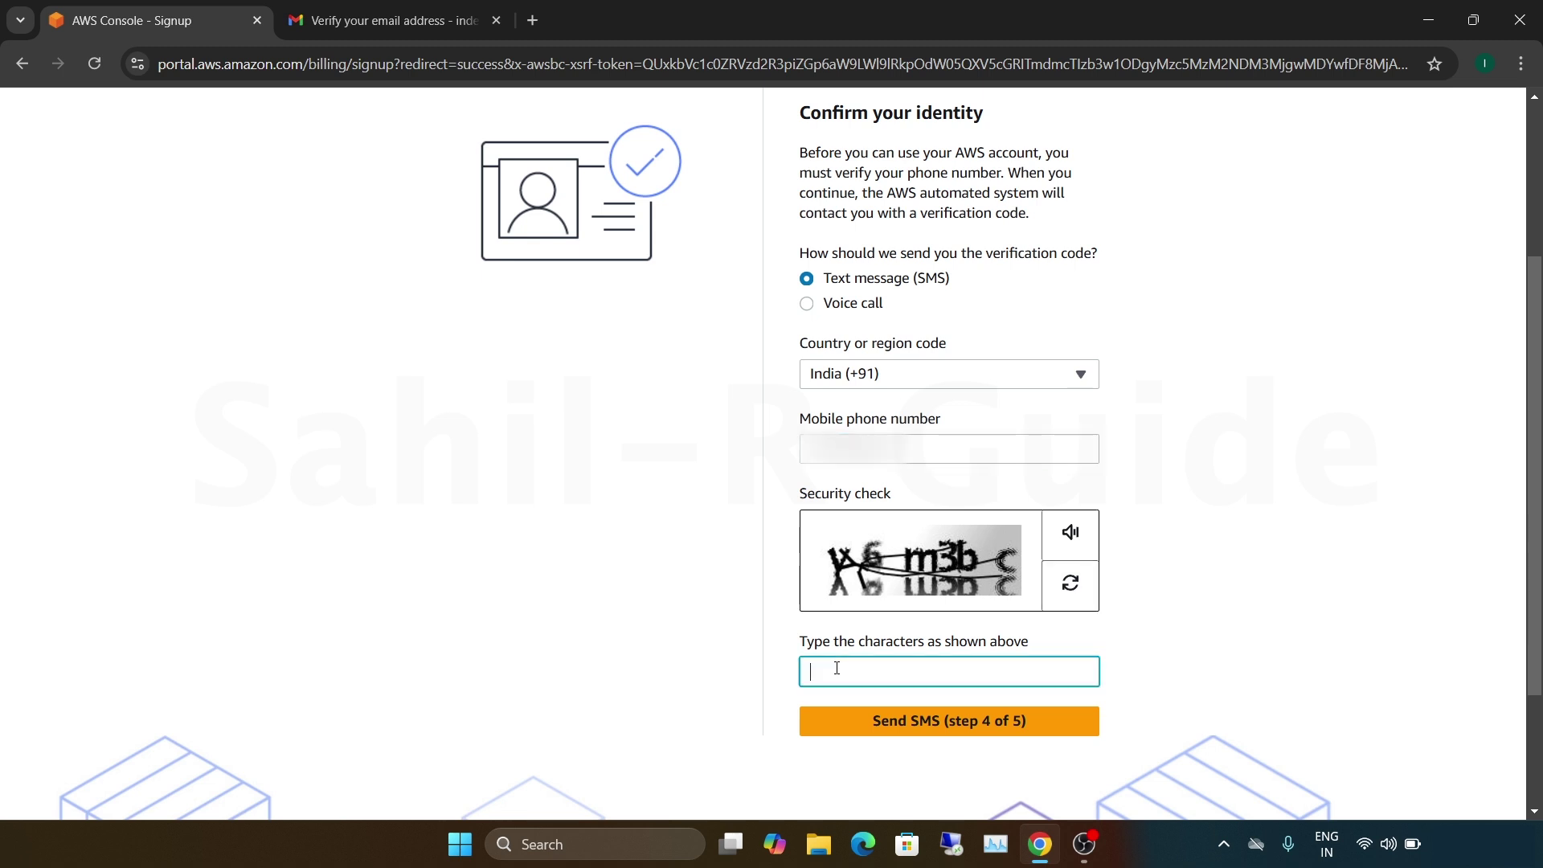
pyautogui.click(893, 726)
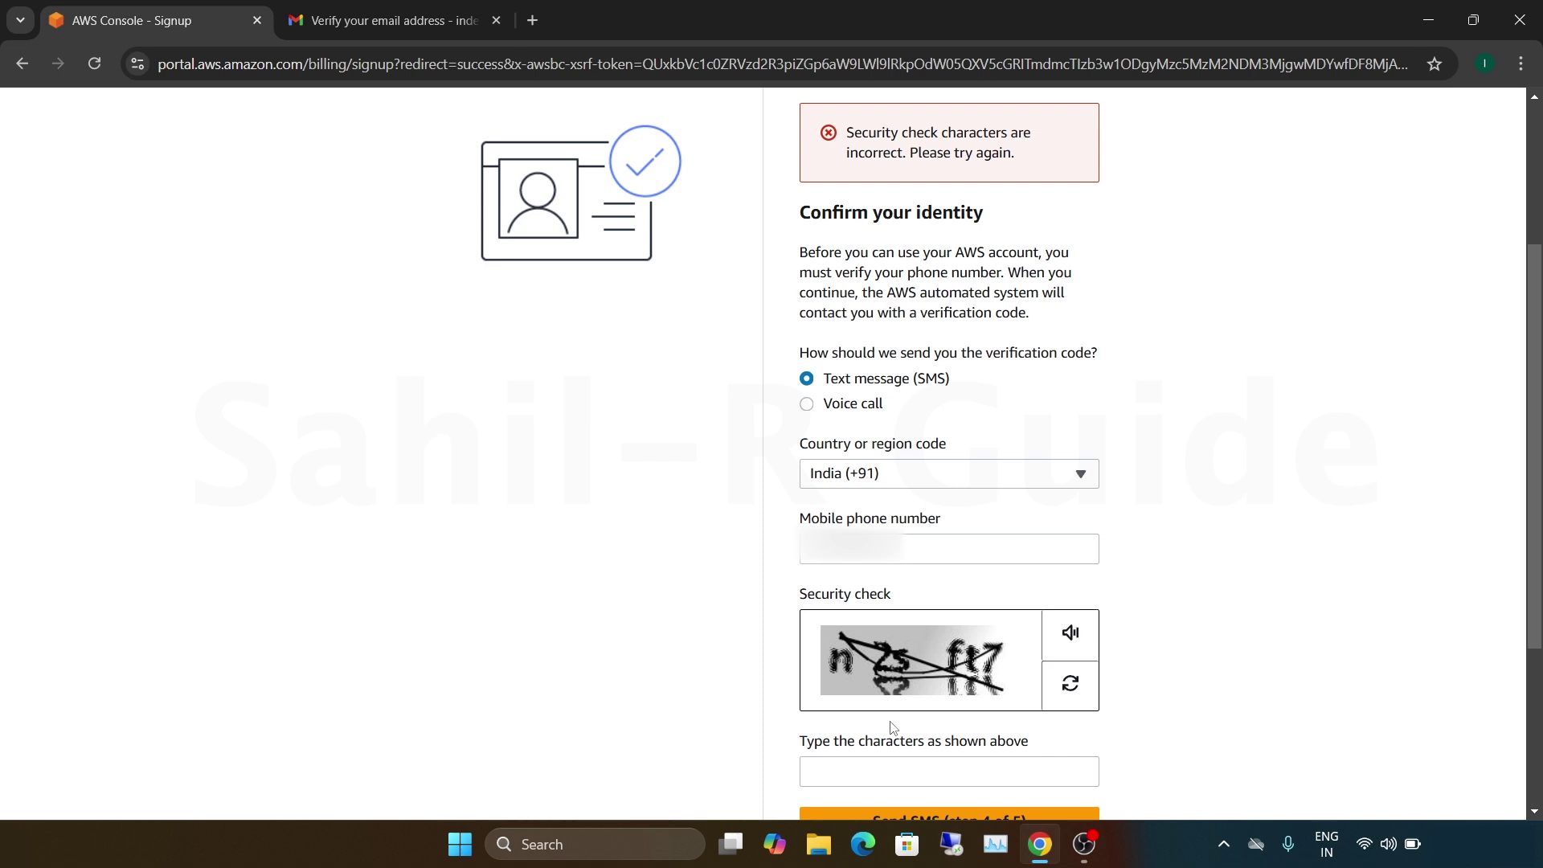
pyautogui.click(817, 772)
pyautogui.write('n2sft7')
pyautogui.scroll(-1, 878, 784)
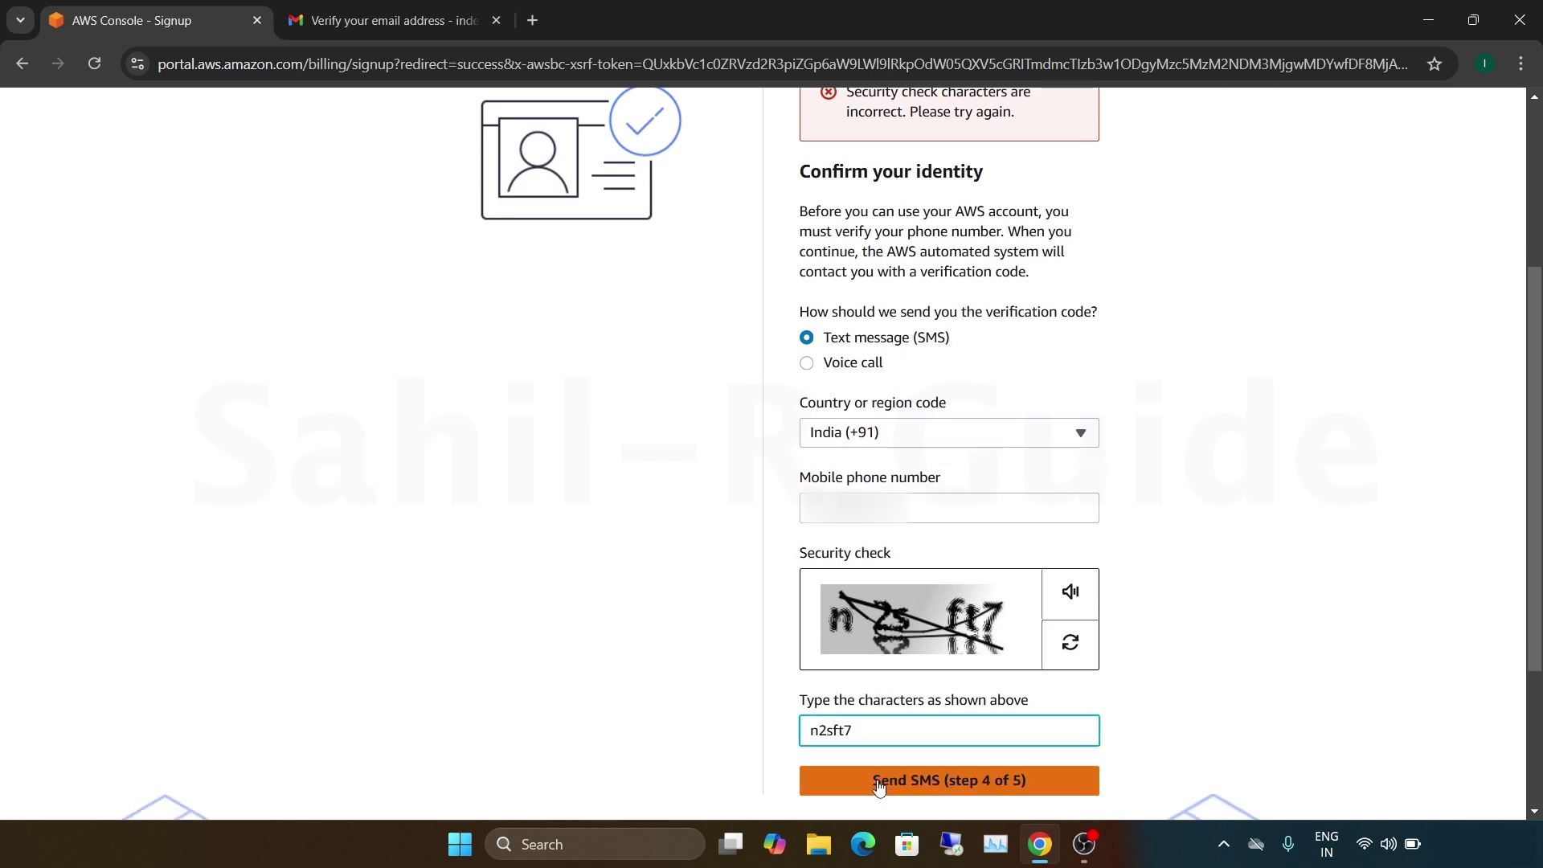
pyautogui.click(878, 785)
pyautogui.click(868, 392)
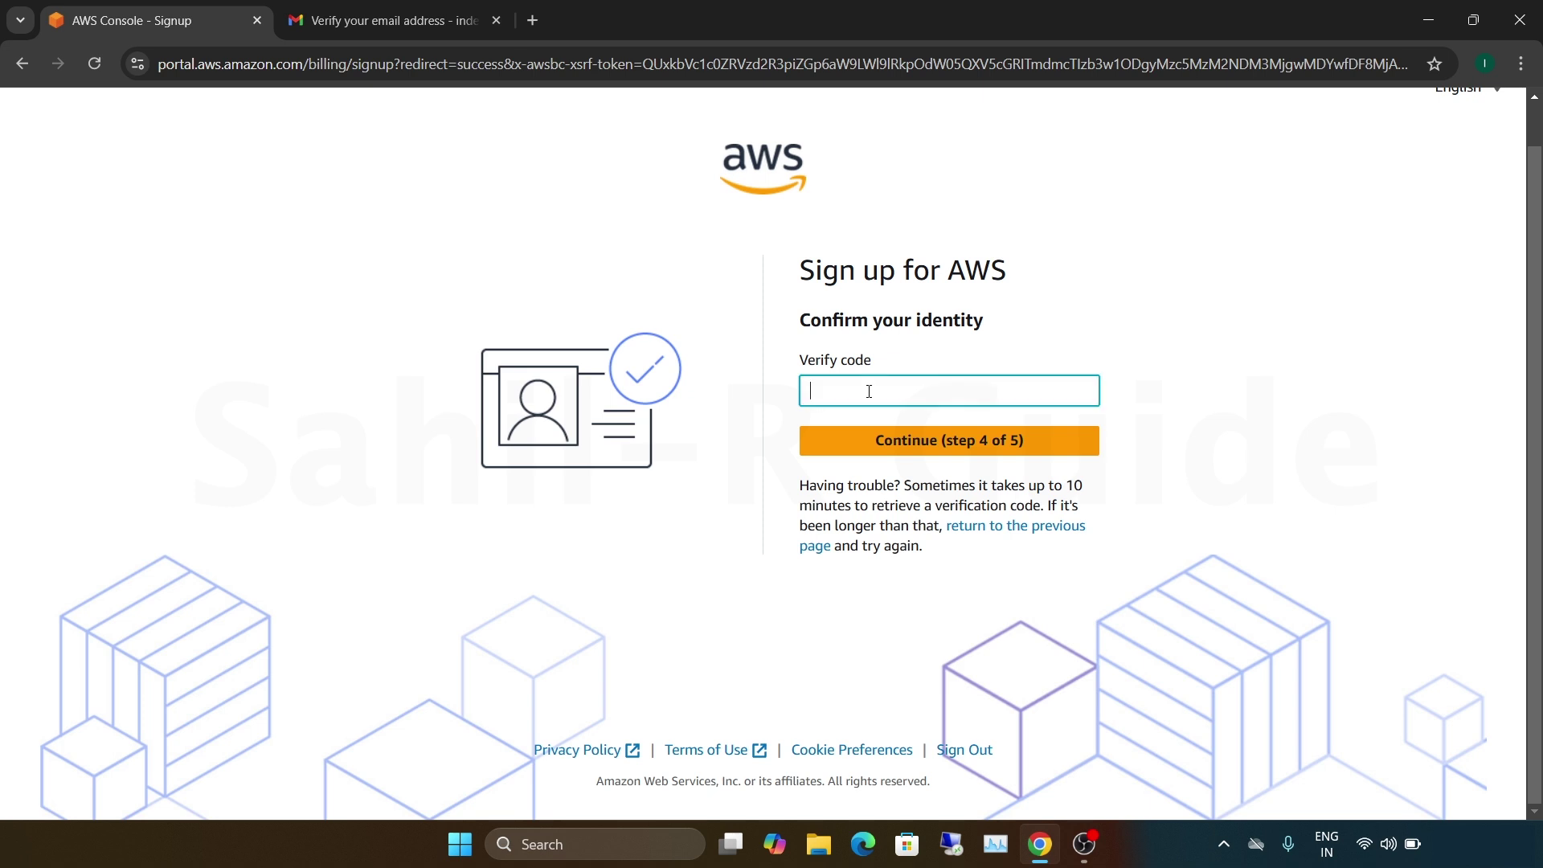
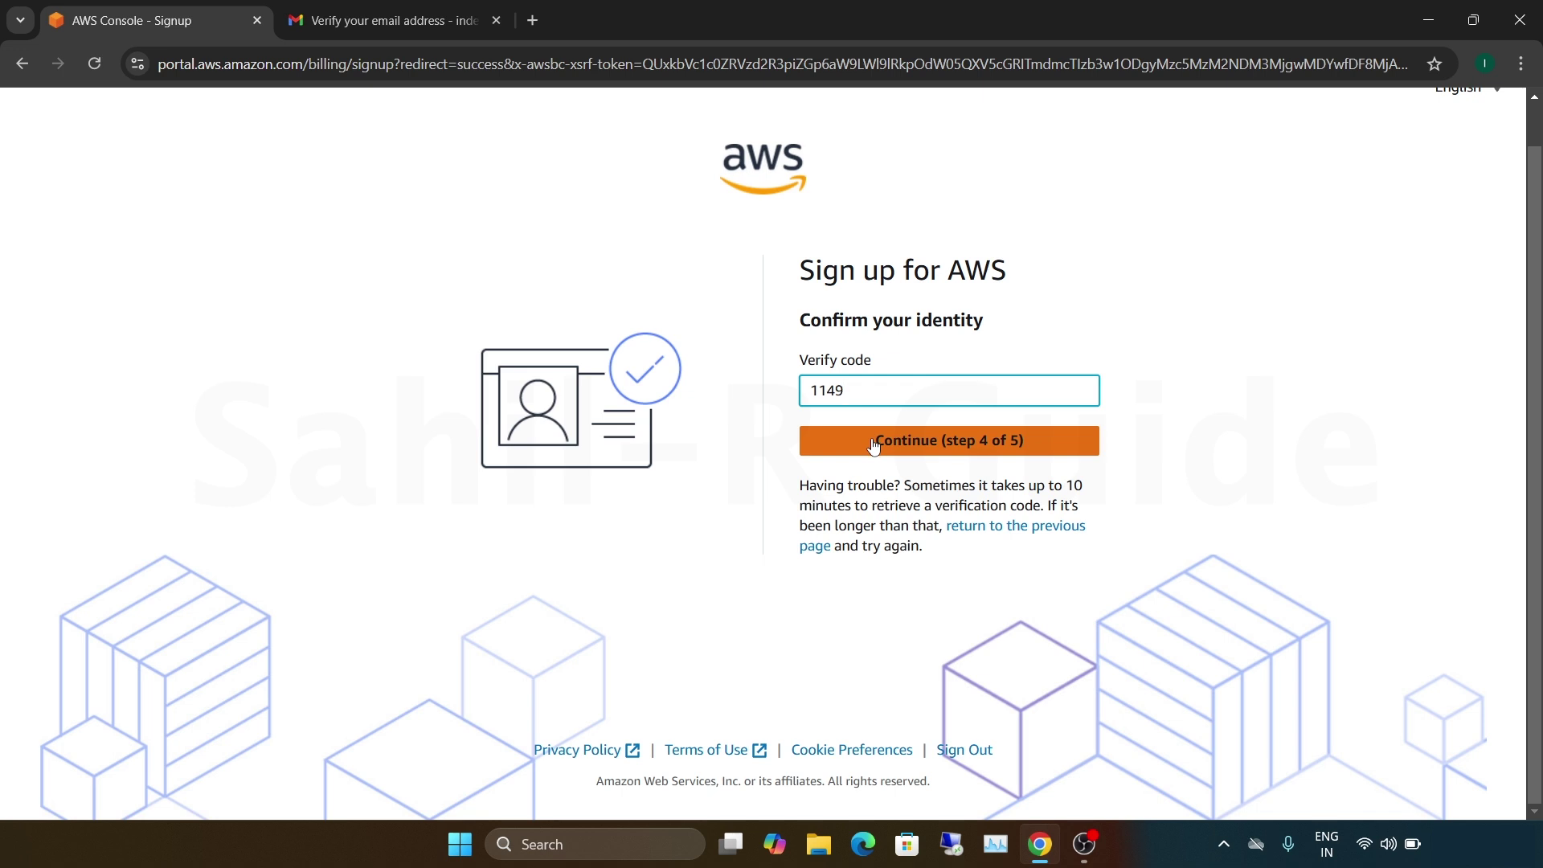
pyautogui.click(873, 443)
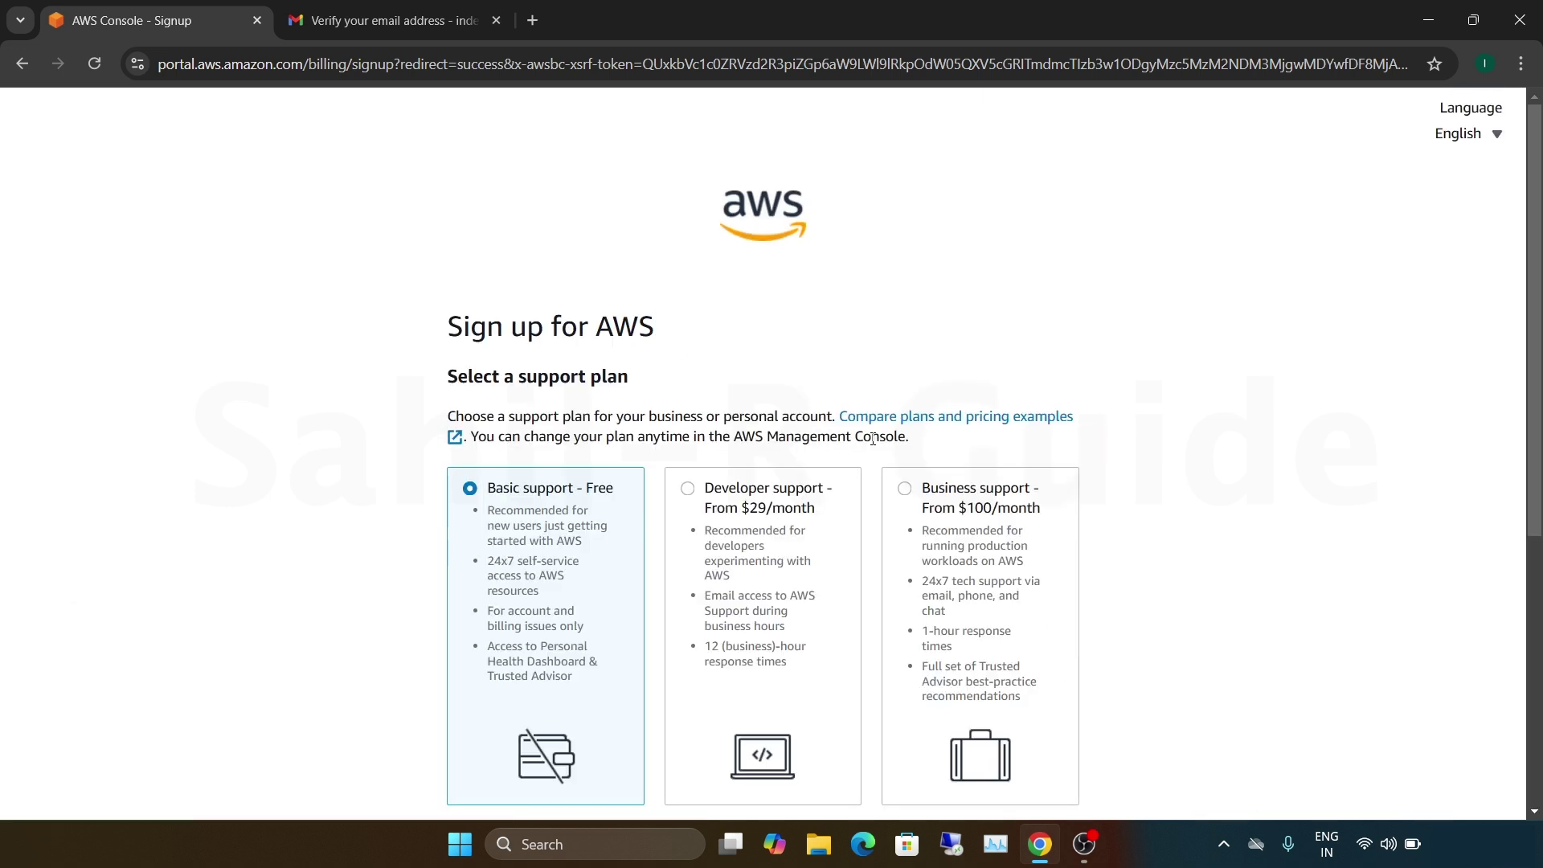
pyautogui.scroll(-3, 874, 437)
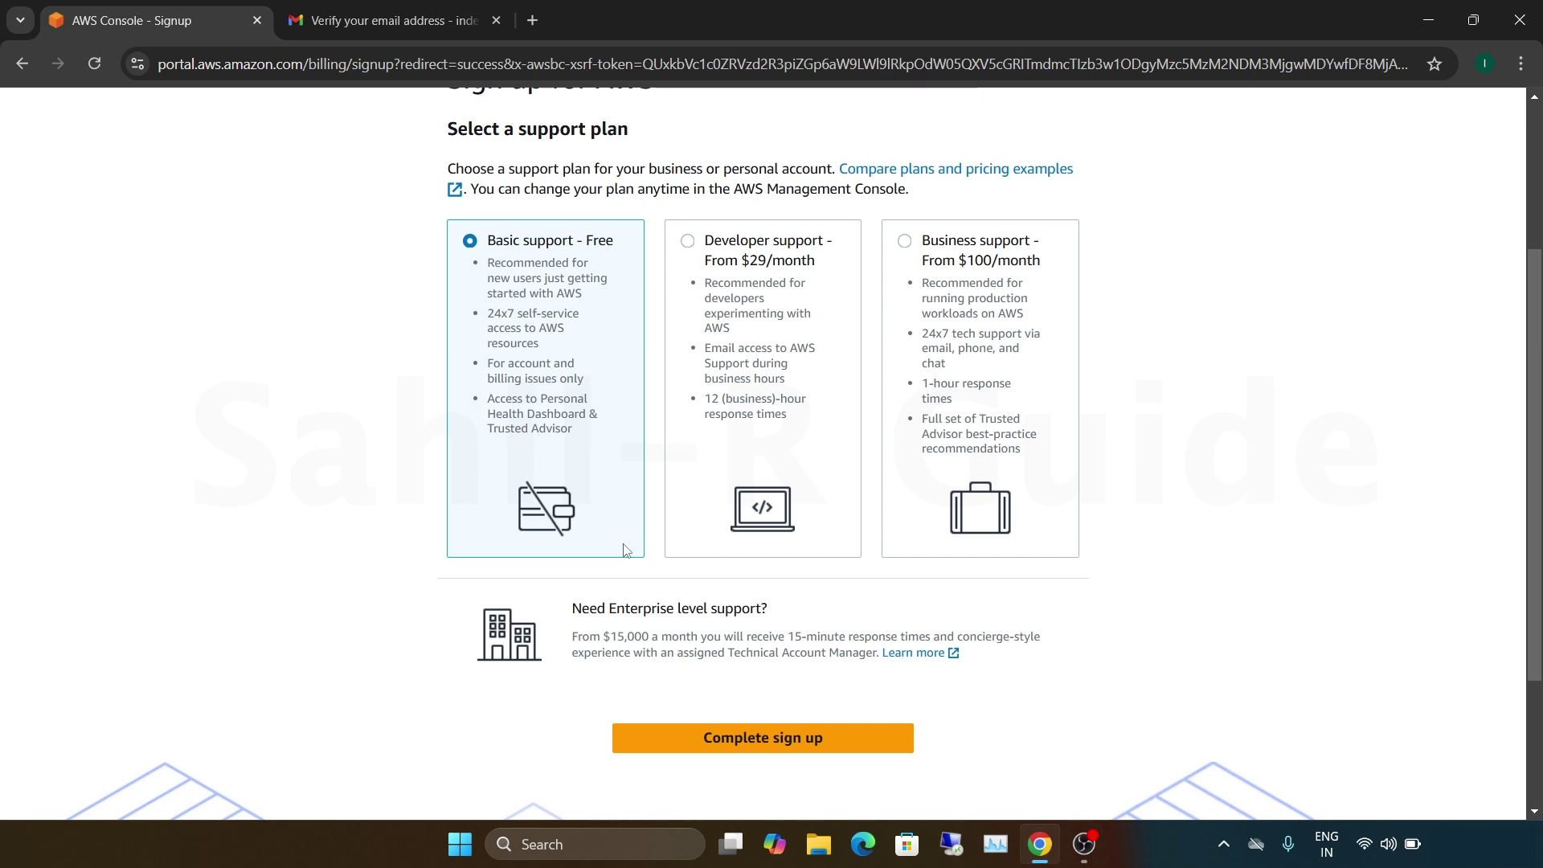
pyautogui.click(682, 737)
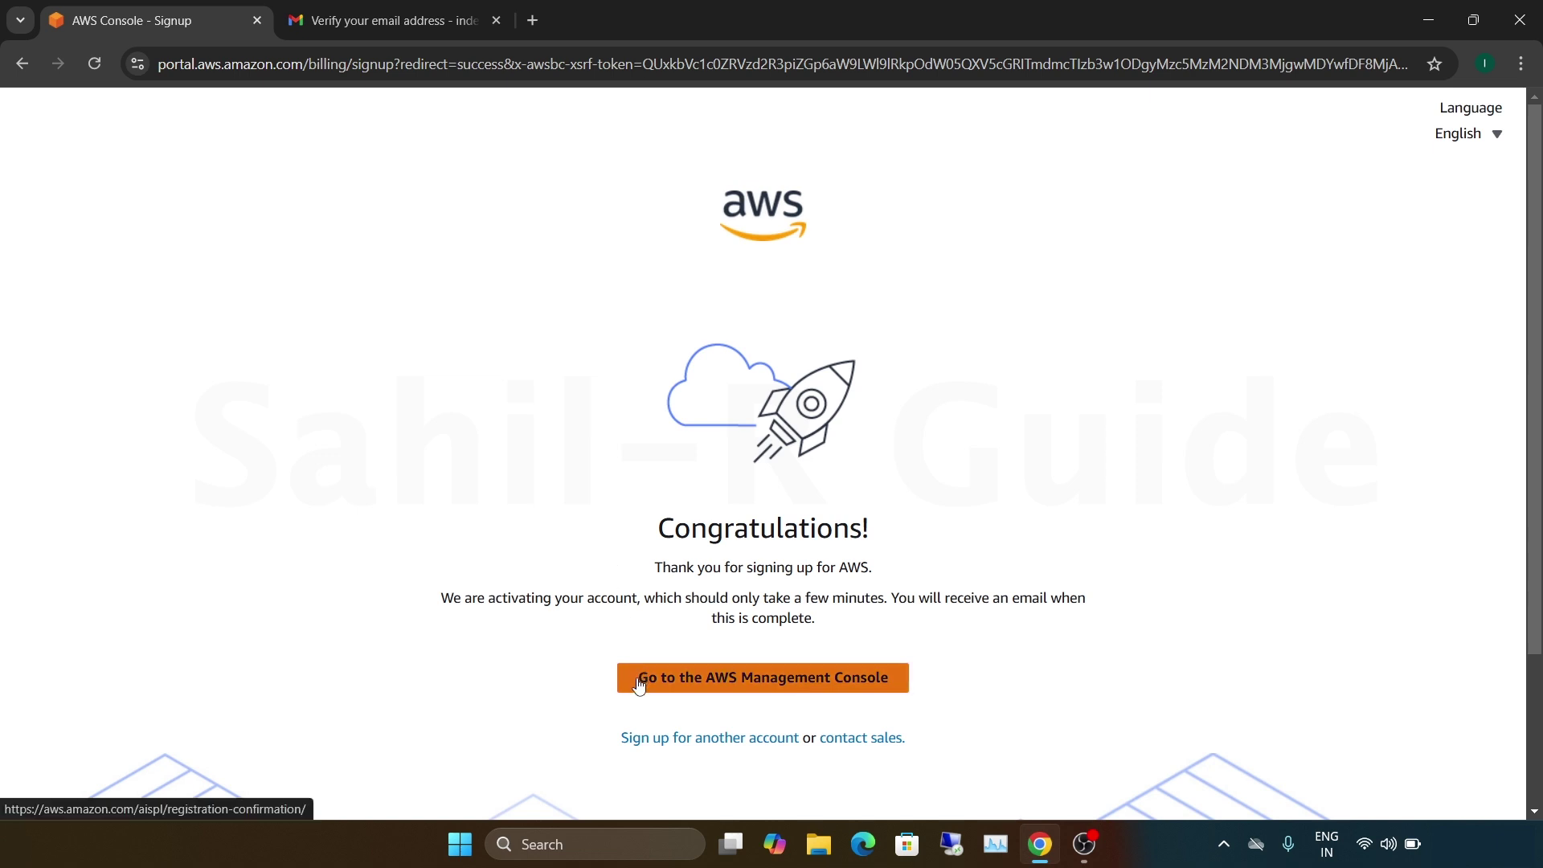
pyautogui.click(699, 683)
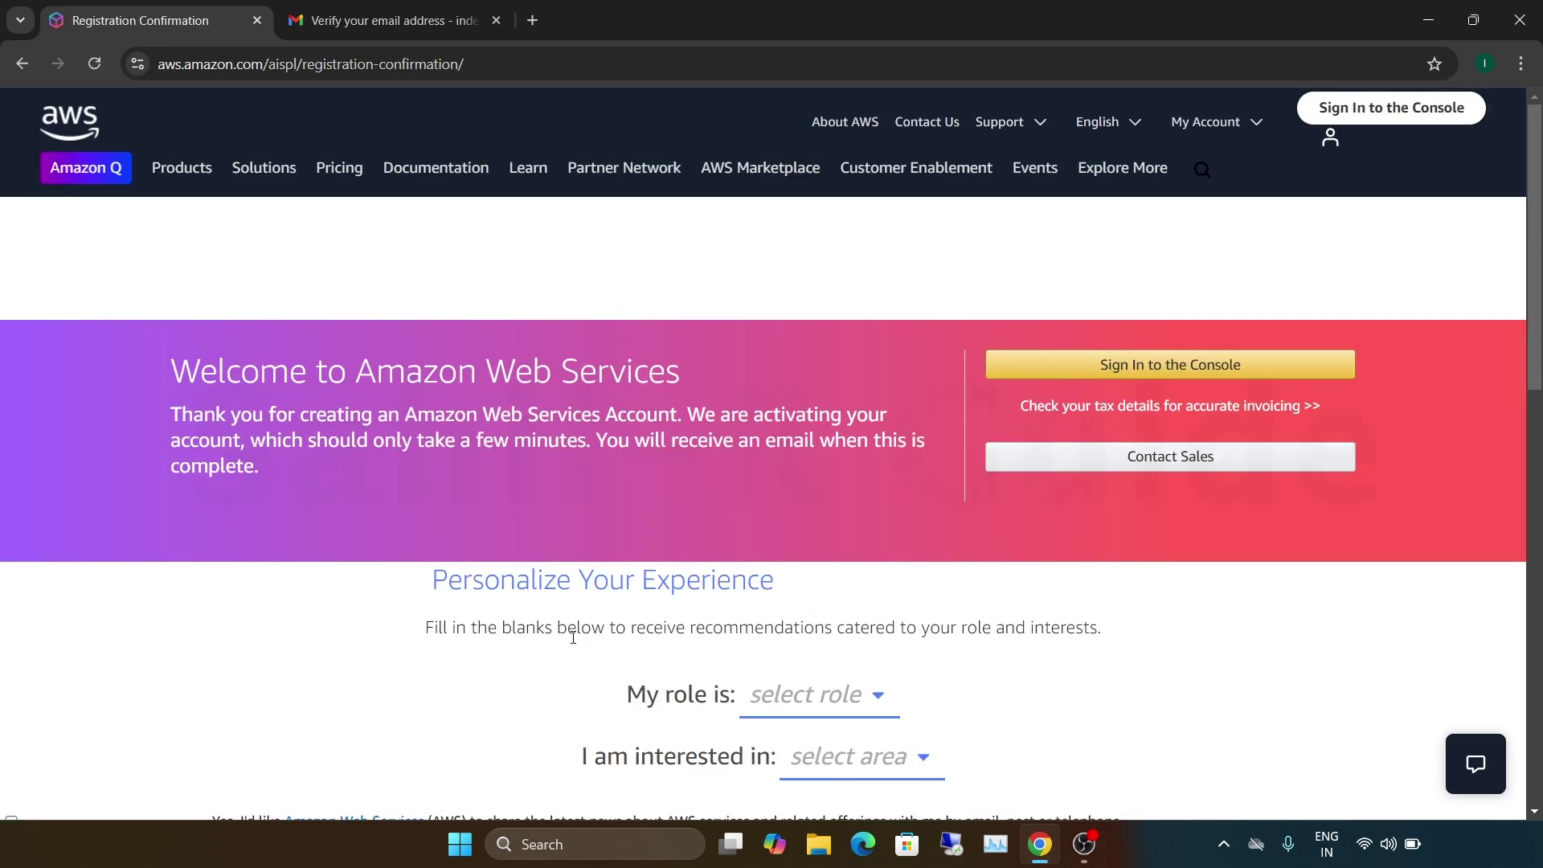
pyautogui.click(387, 20)
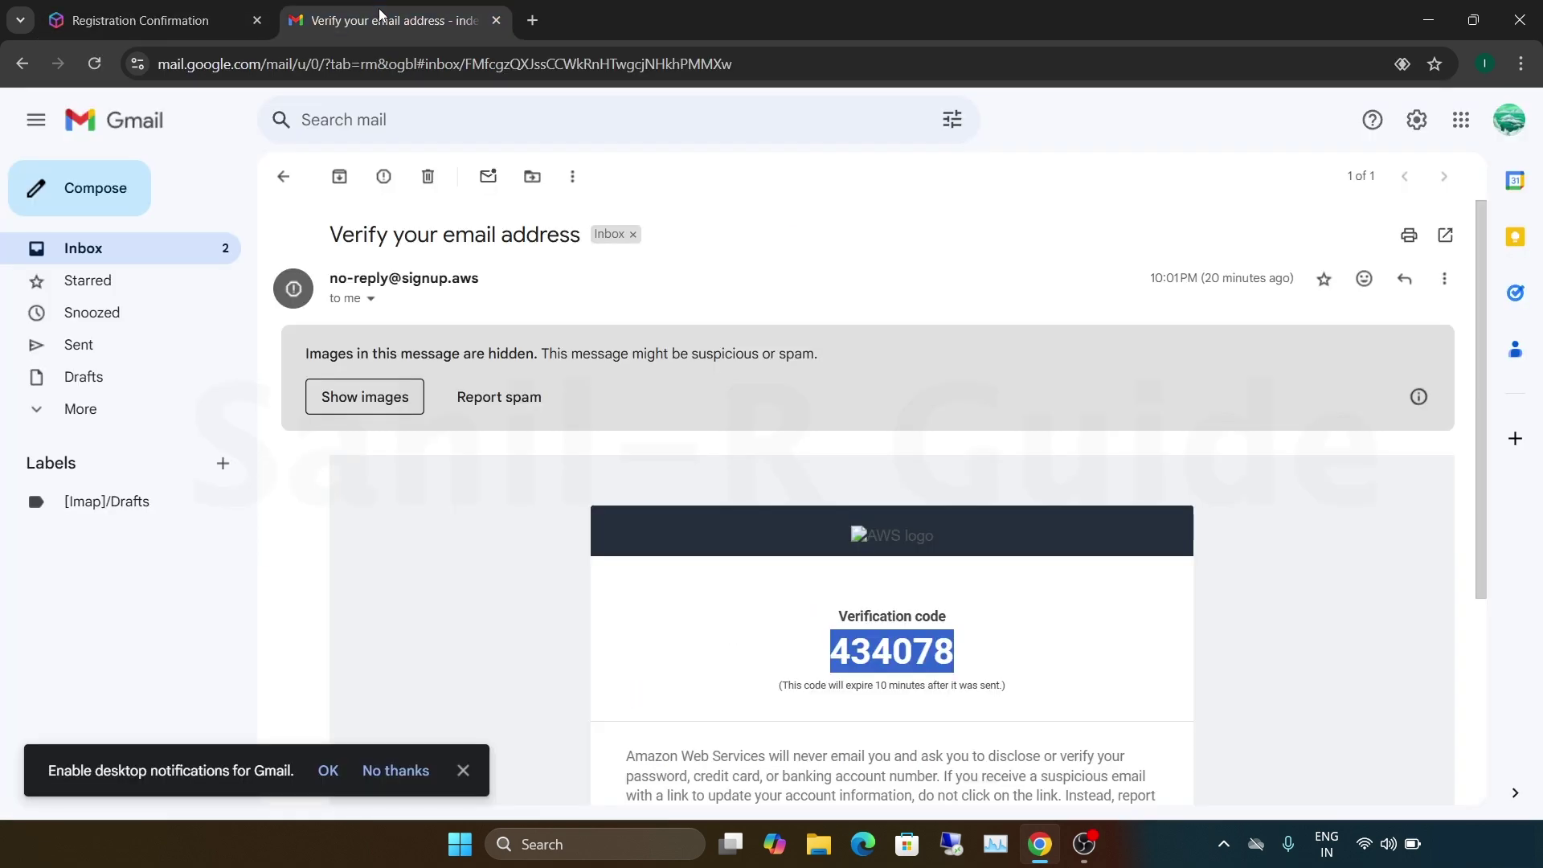
# Step: Open the AWS 'Account is Ready' email and expand its trimmed welcome content
pyautogui.click(282, 176)
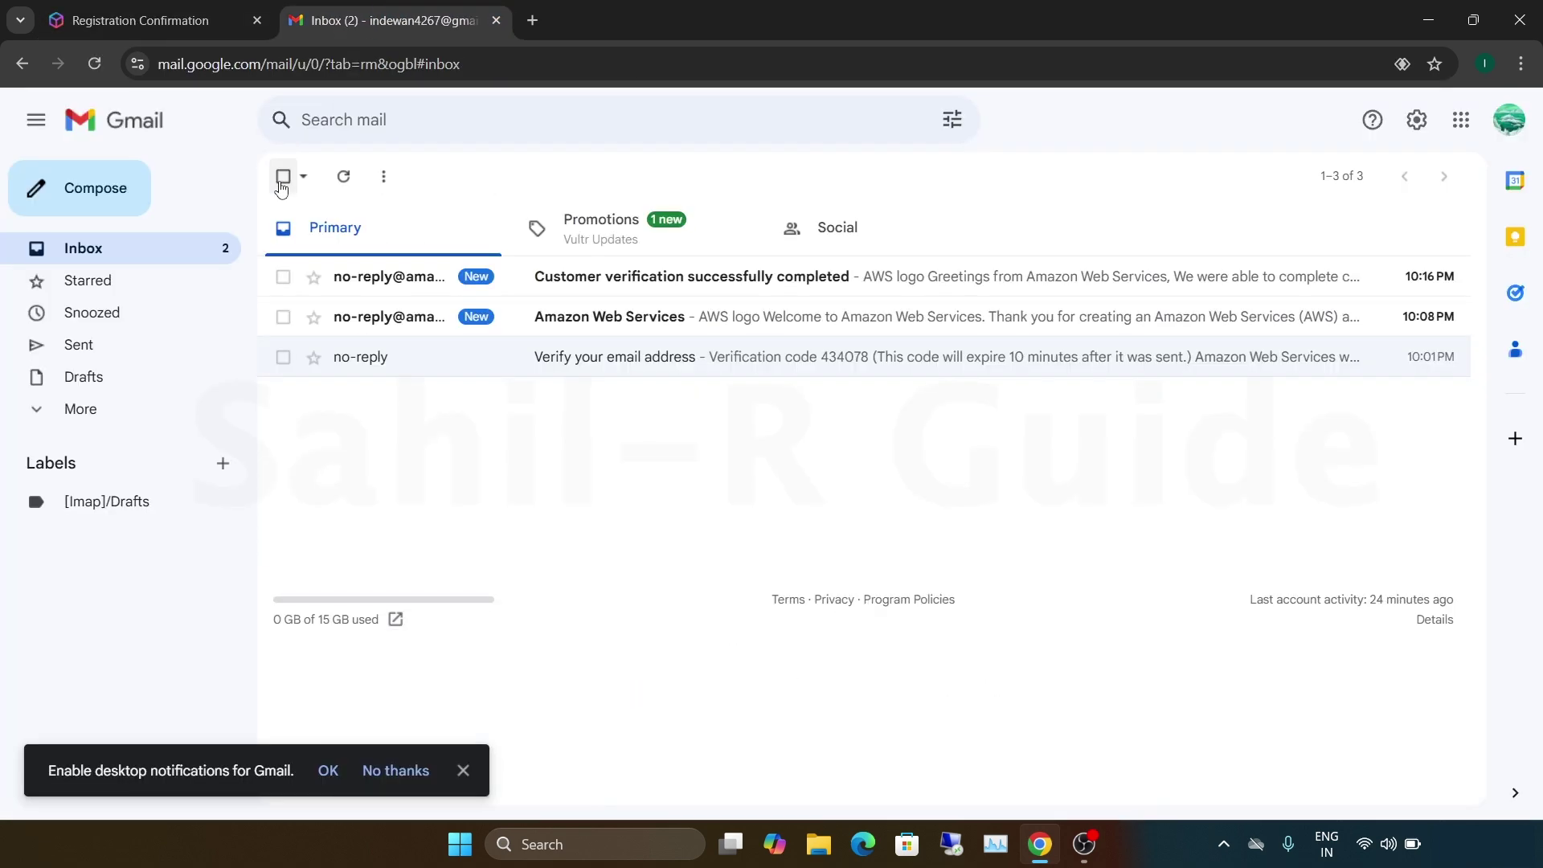
pyautogui.click(568, 281)
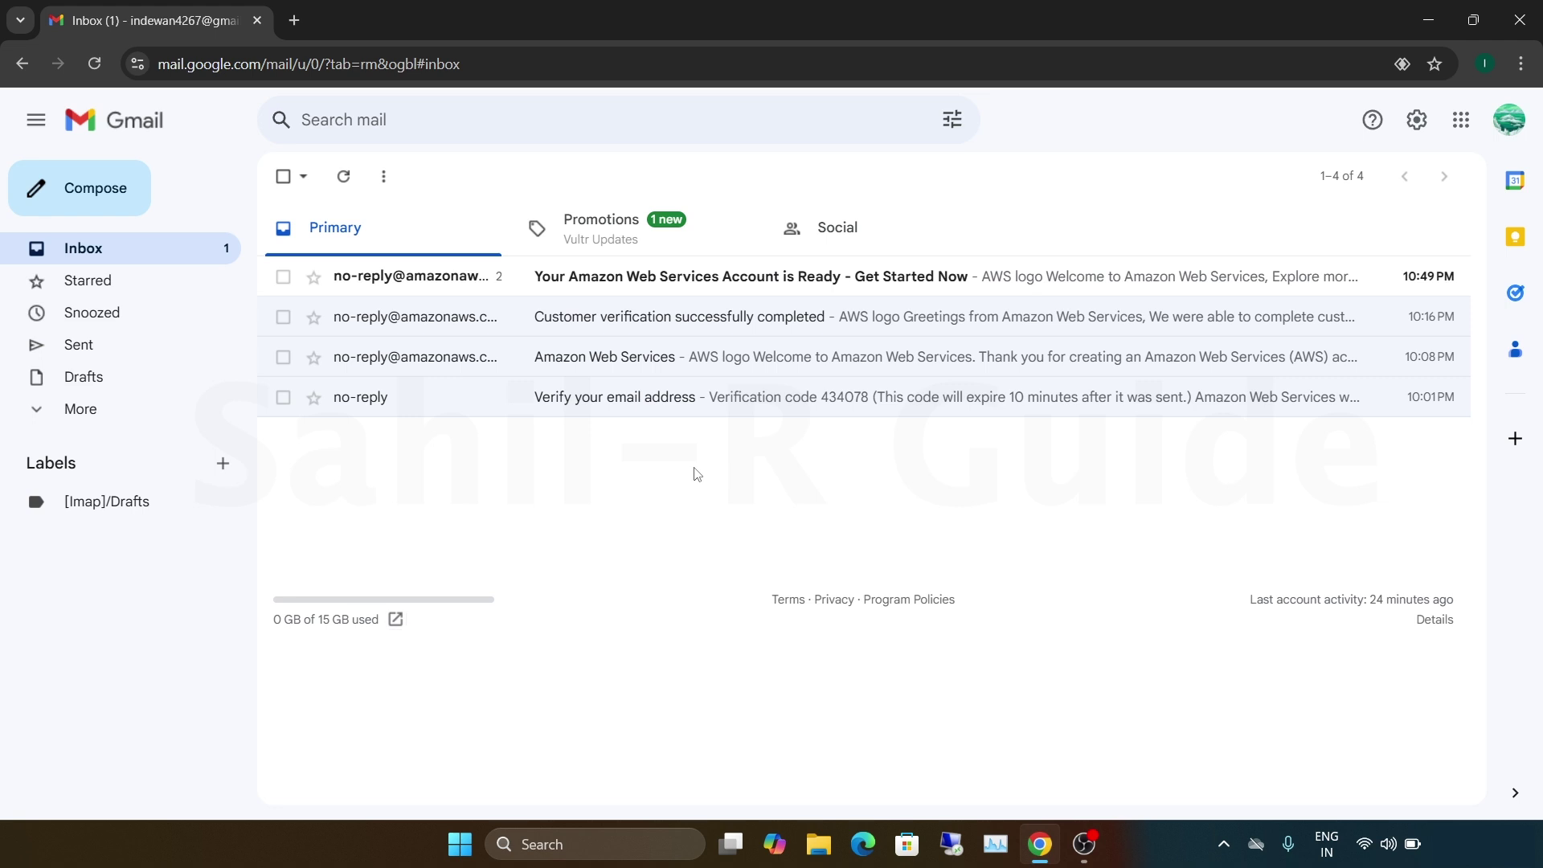
pyautogui.click(803, 284)
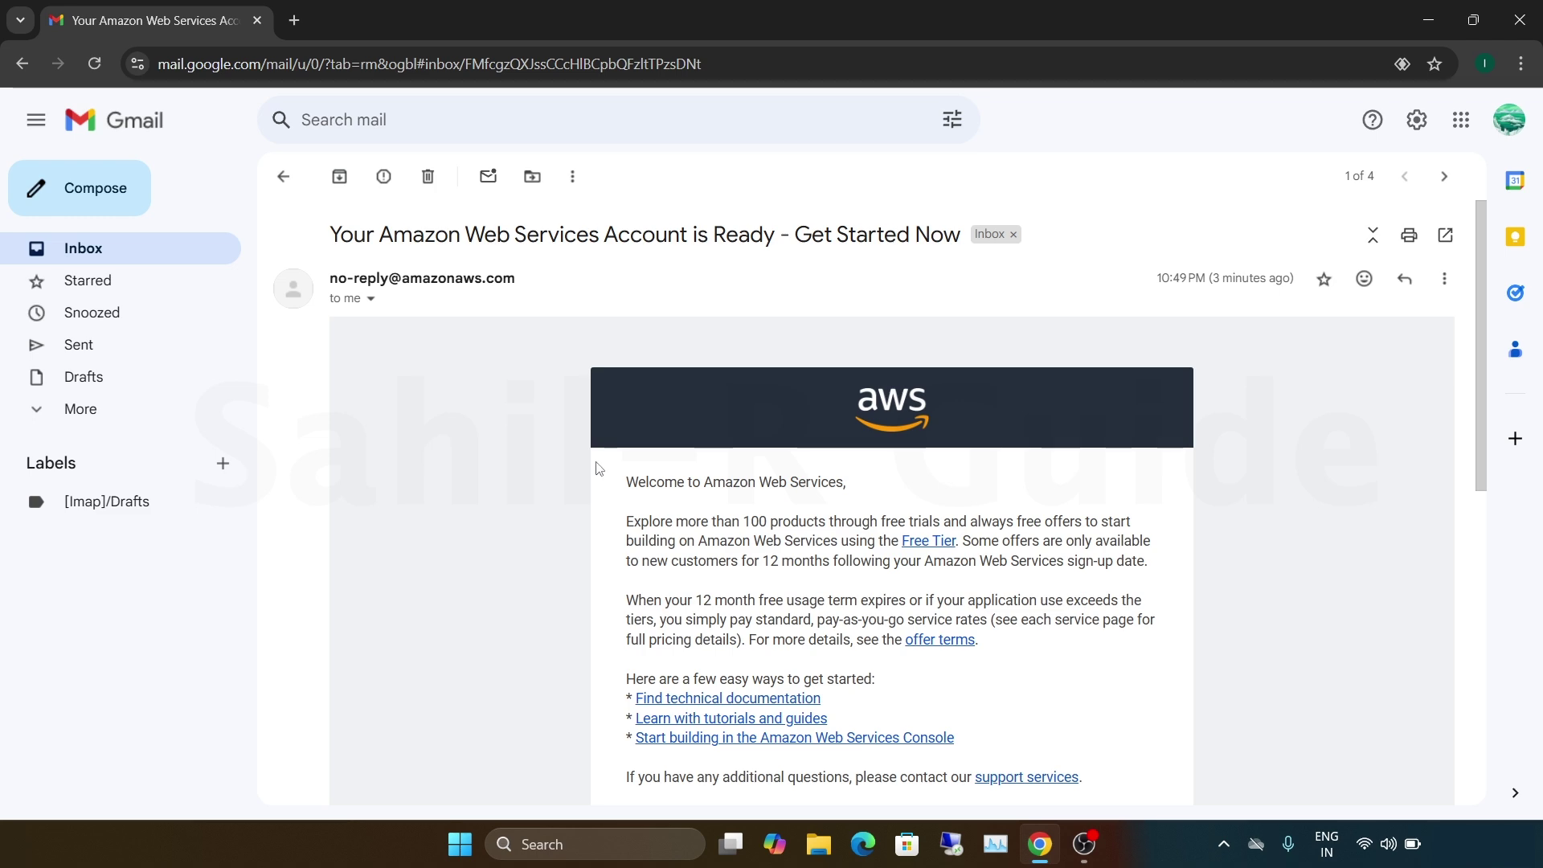
pyautogui.scroll(-1, 598, 469)
pyautogui.scroll(-5, 597, 468)
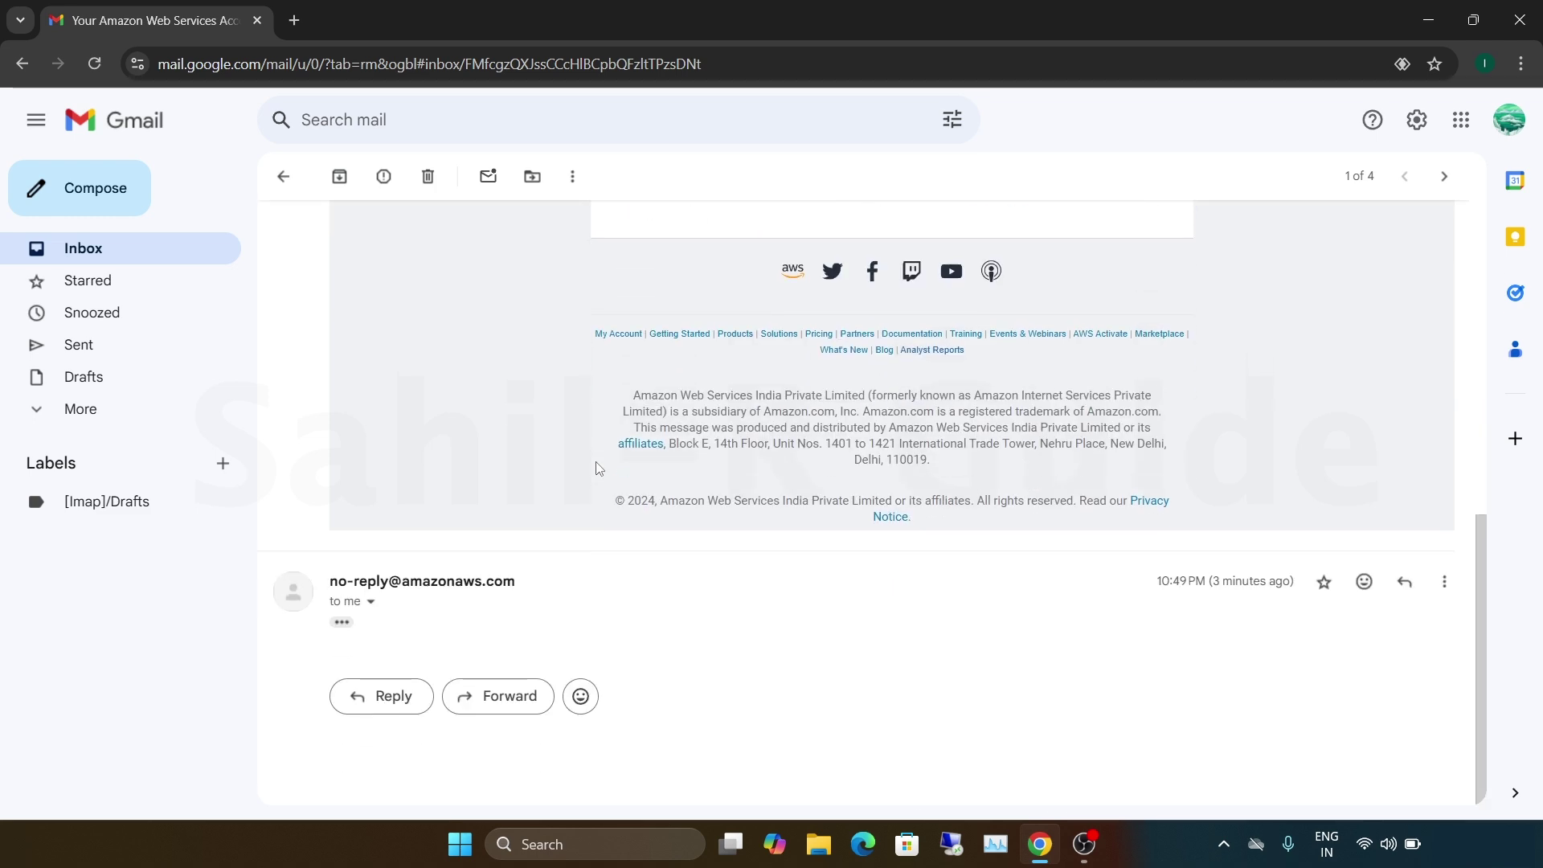
pyautogui.click(342, 621)
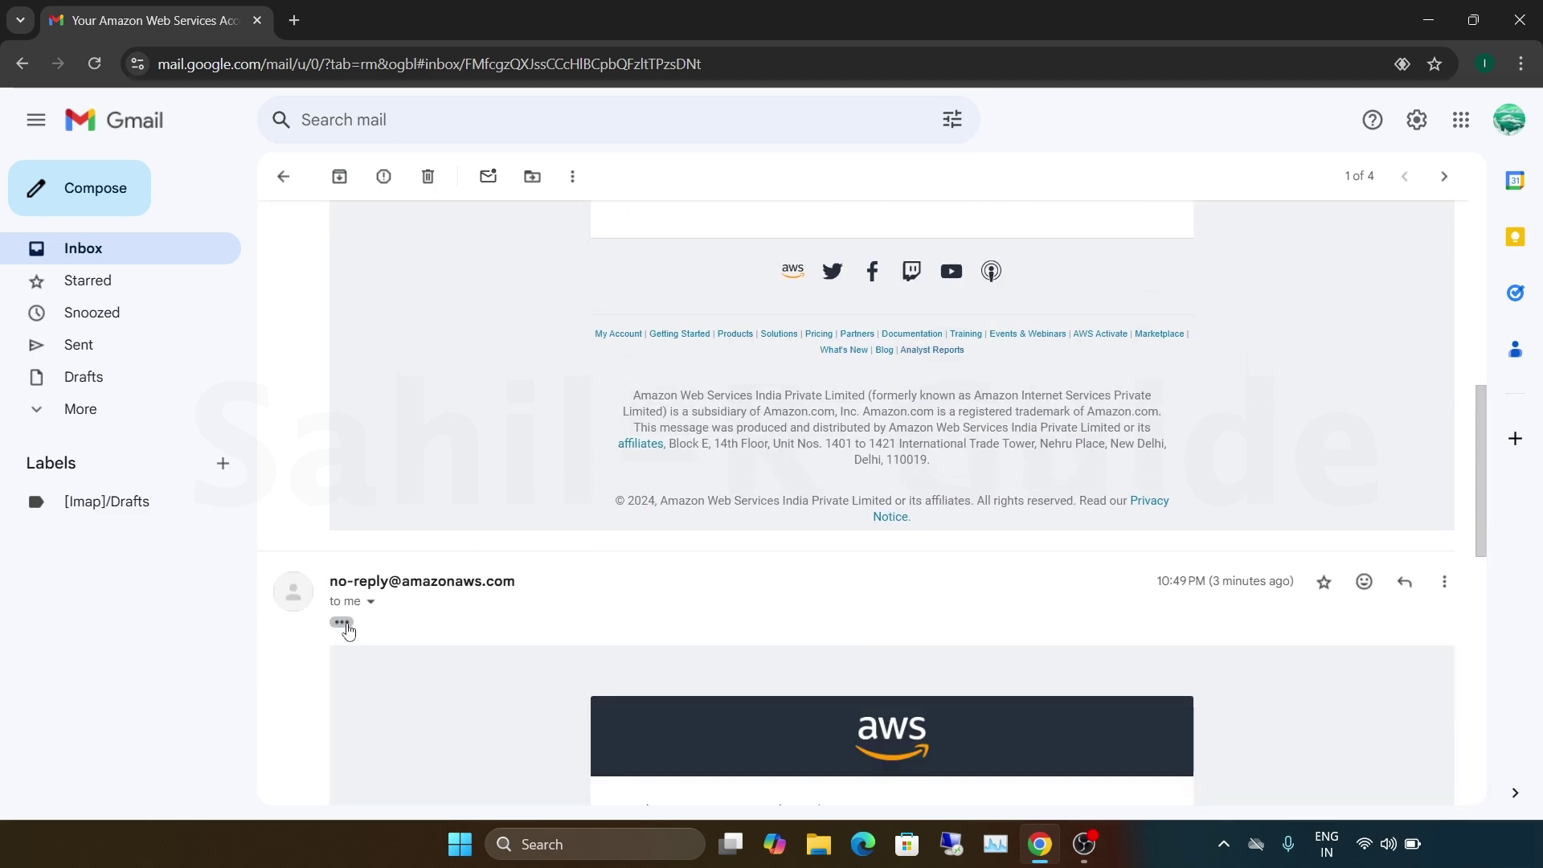
pyautogui.scroll(-3, 349, 632)
pyautogui.scroll(-2, 349, 631)
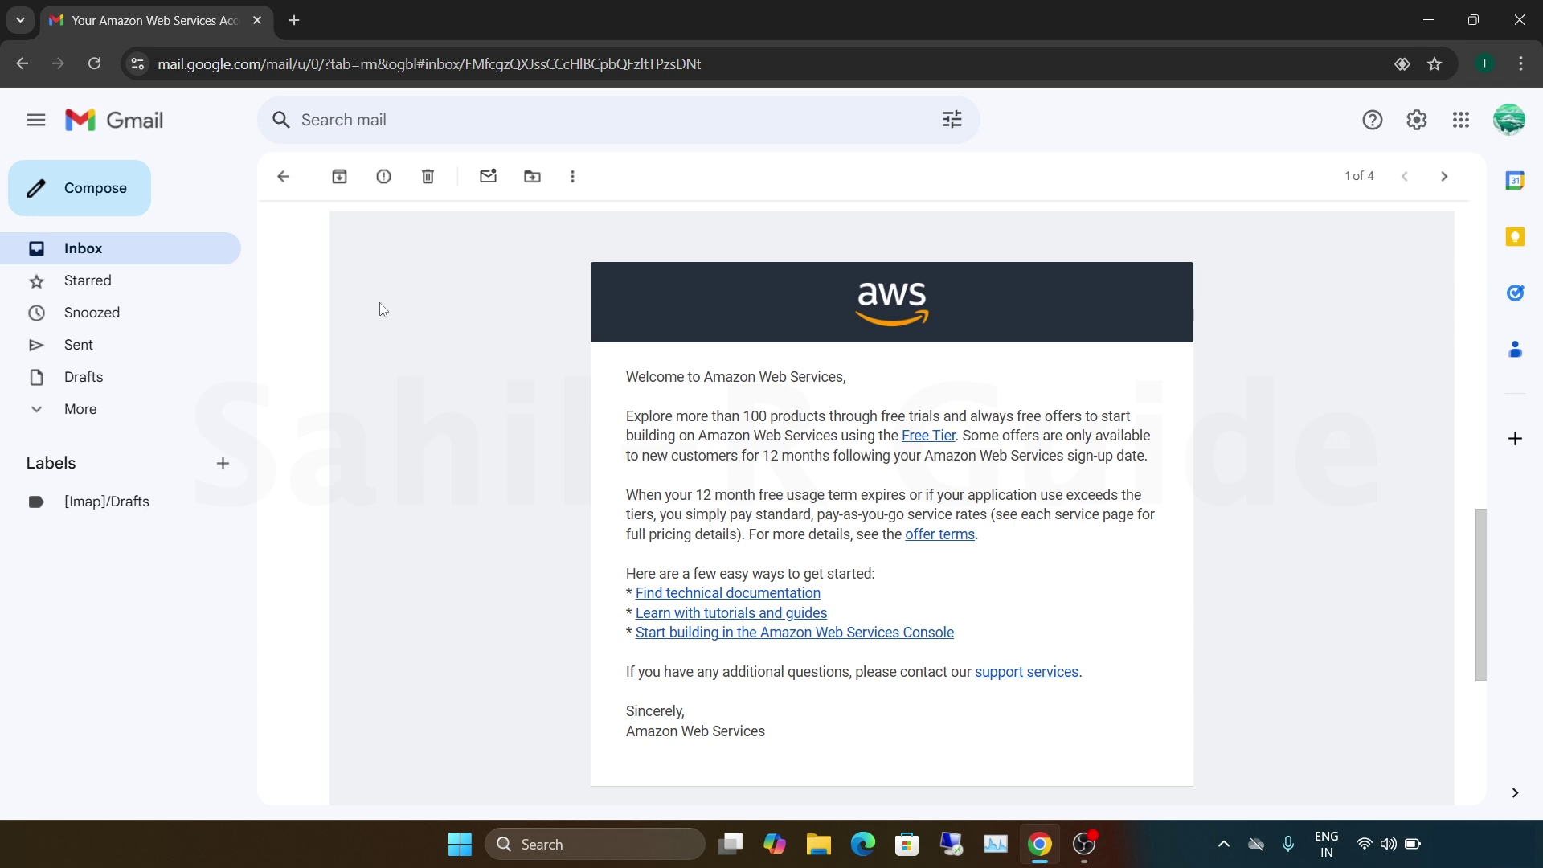
pyautogui.click(294, 20)
pyautogui.click(249, 58)
# Step: Search Google for aws, follow the Amazon Web Services link, and sign in to the console
pyautogui.click(229, 145)
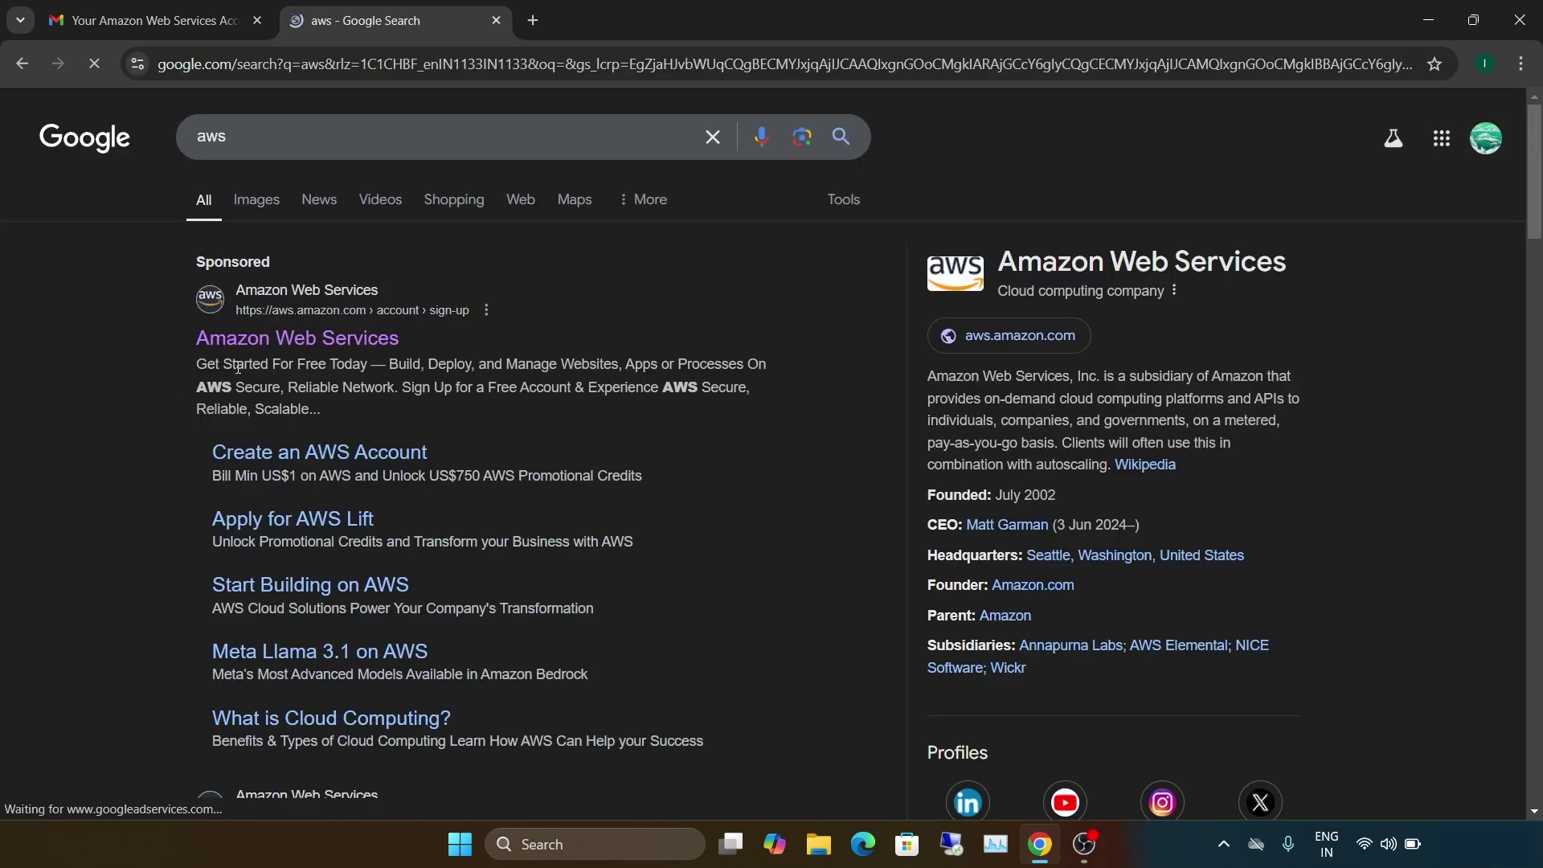
pyautogui.click(323, 339)
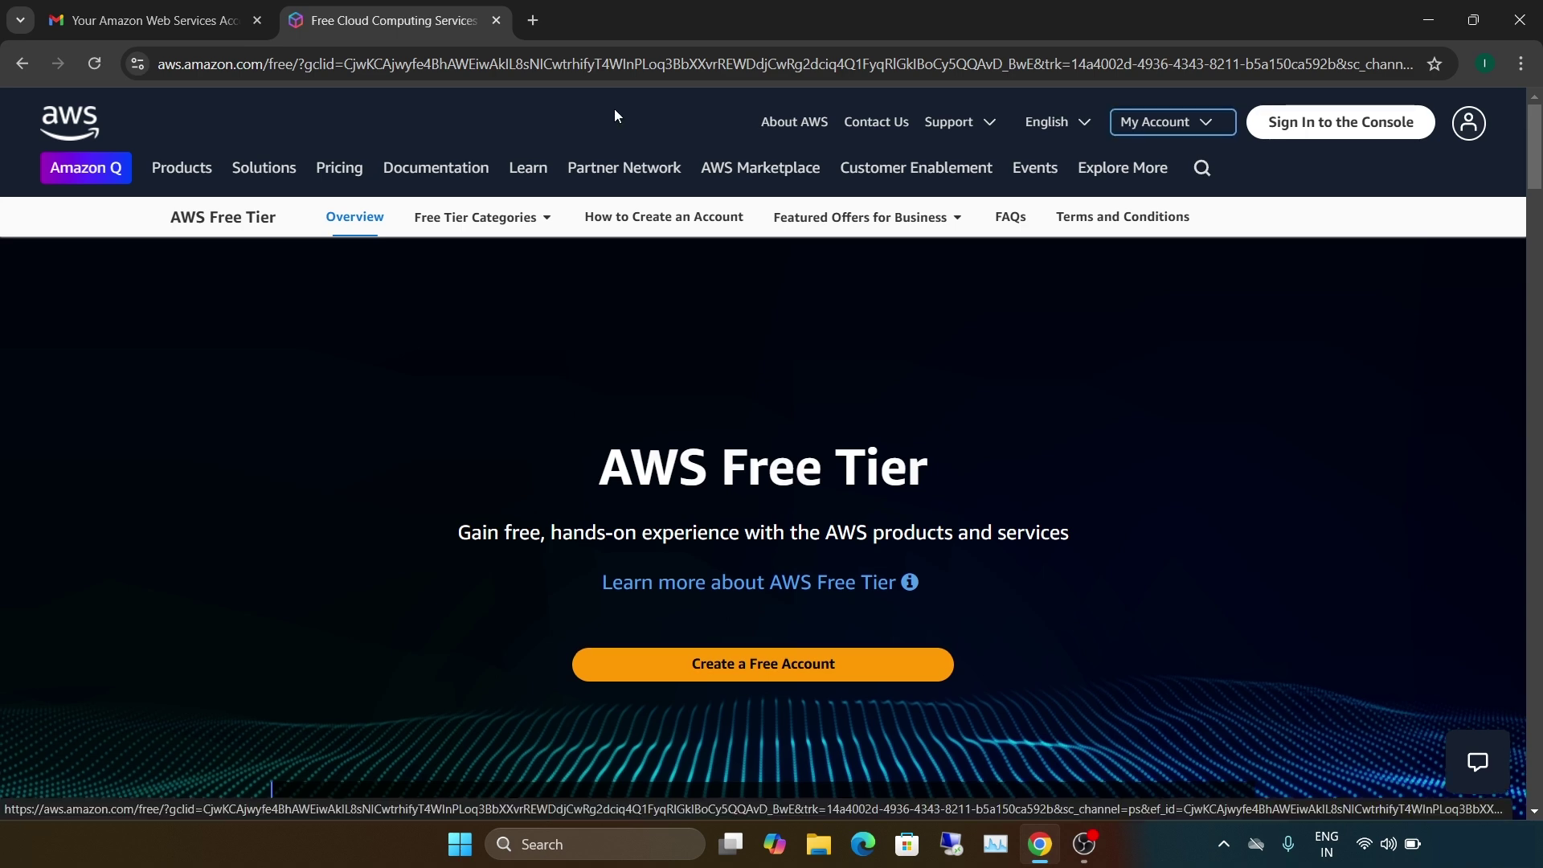
pyautogui.click(1281, 137)
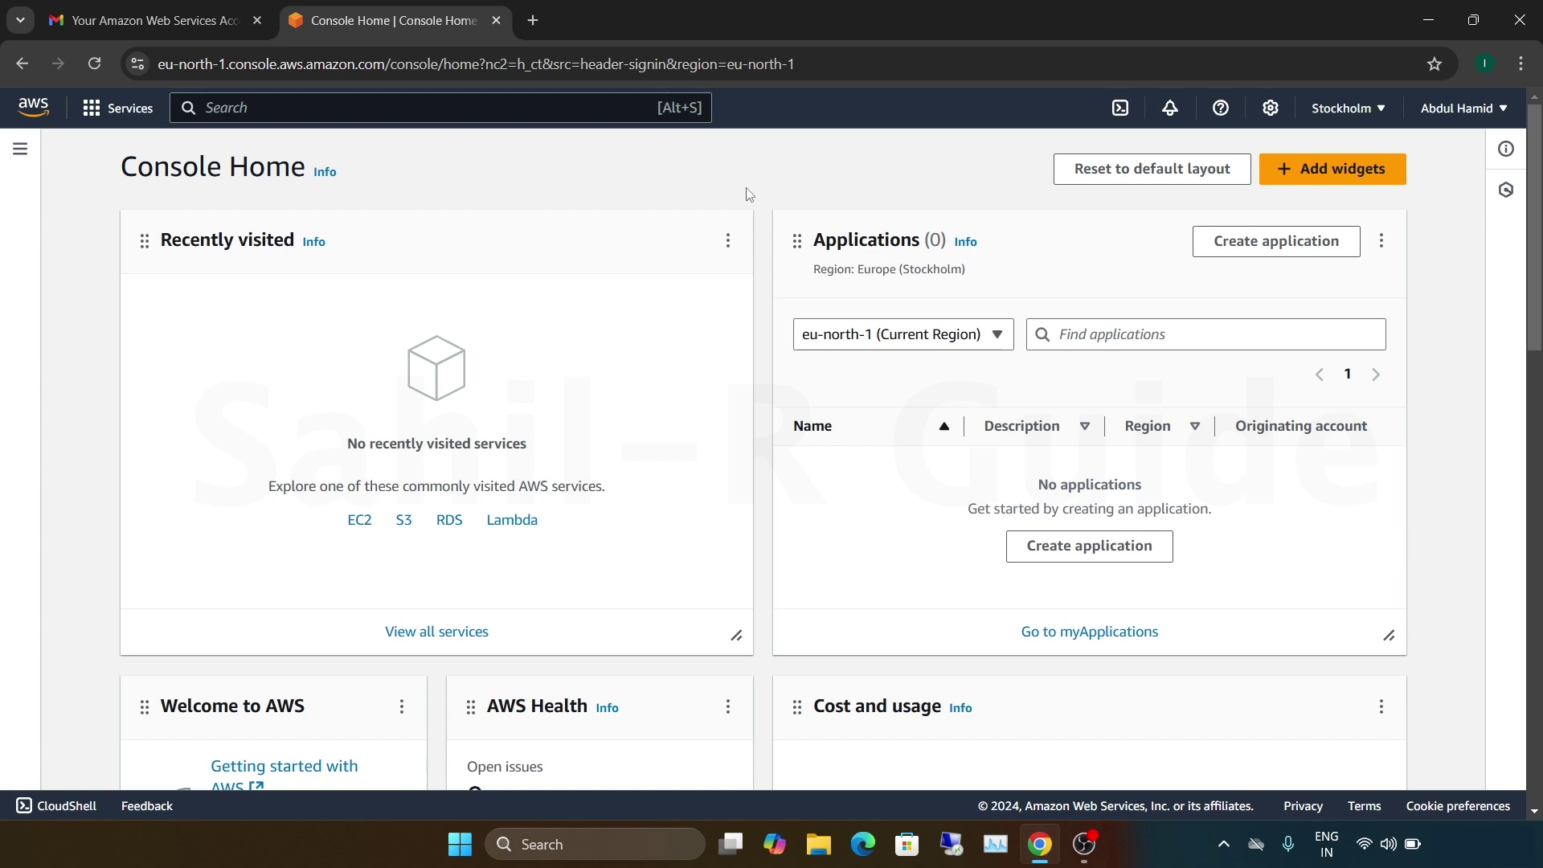
# Step: Go to EC2 from Recently visited and start launching a new instance
pyautogui.click(359, 522)
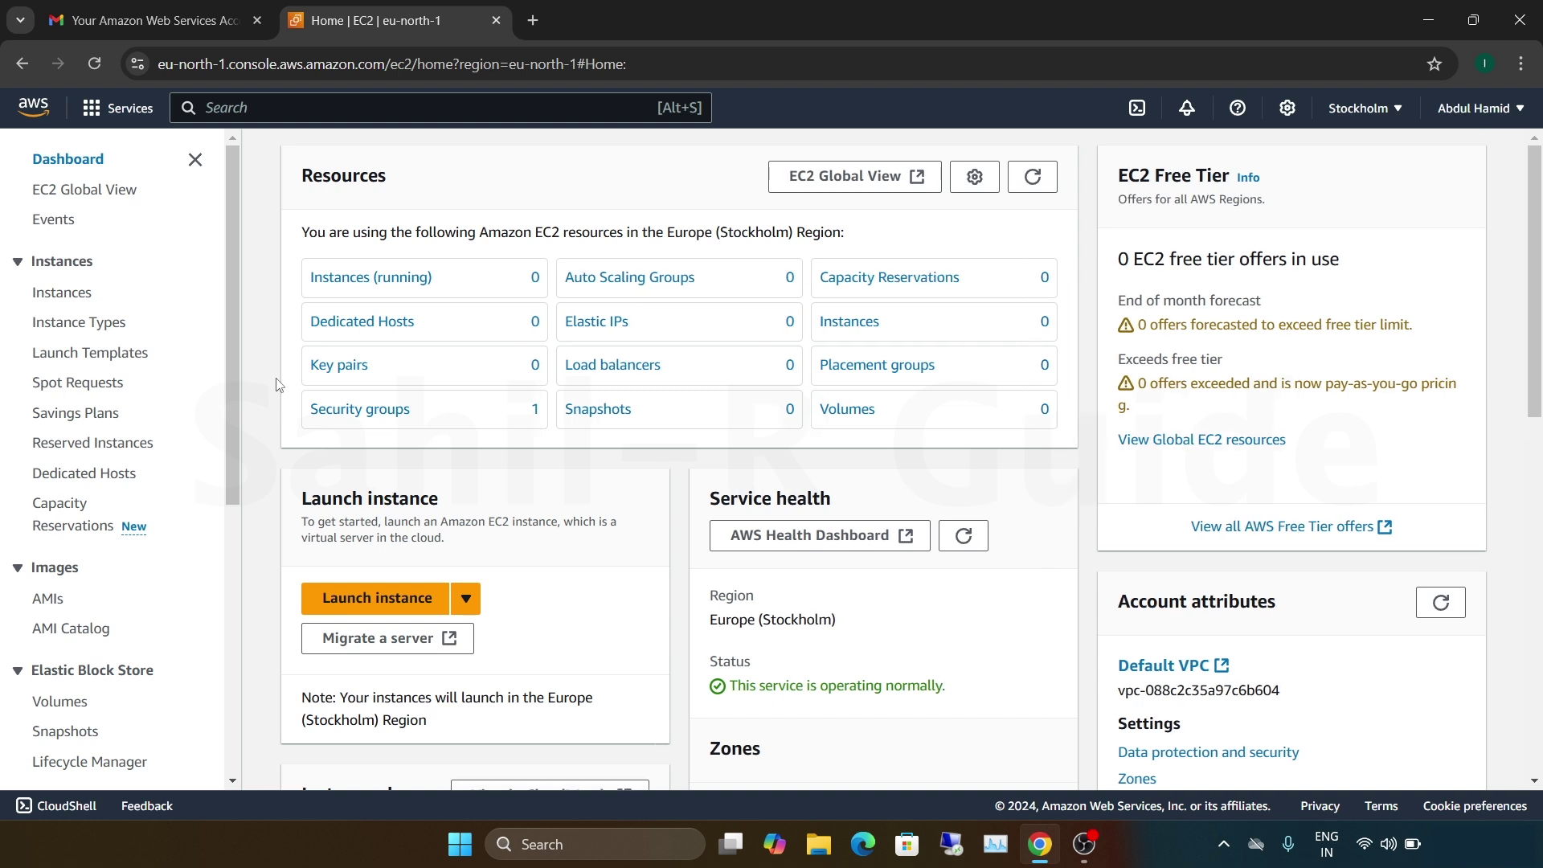
pyautogui.click(361, 597)
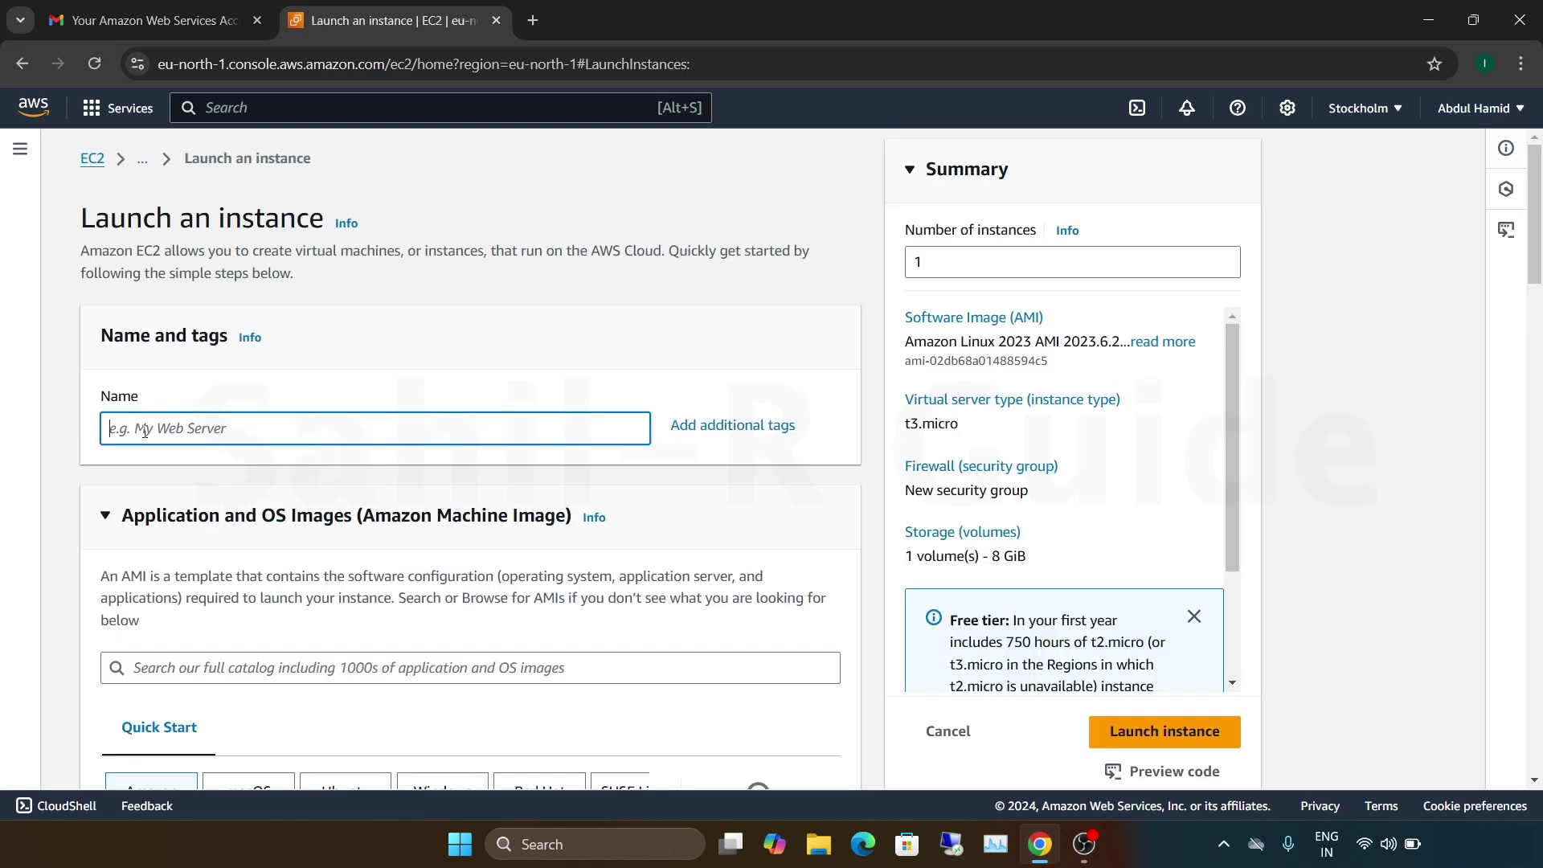
# Step: Name the instance myserver and choose the Windows Server 2022 Base AMI
pyautogui.write('myserver')
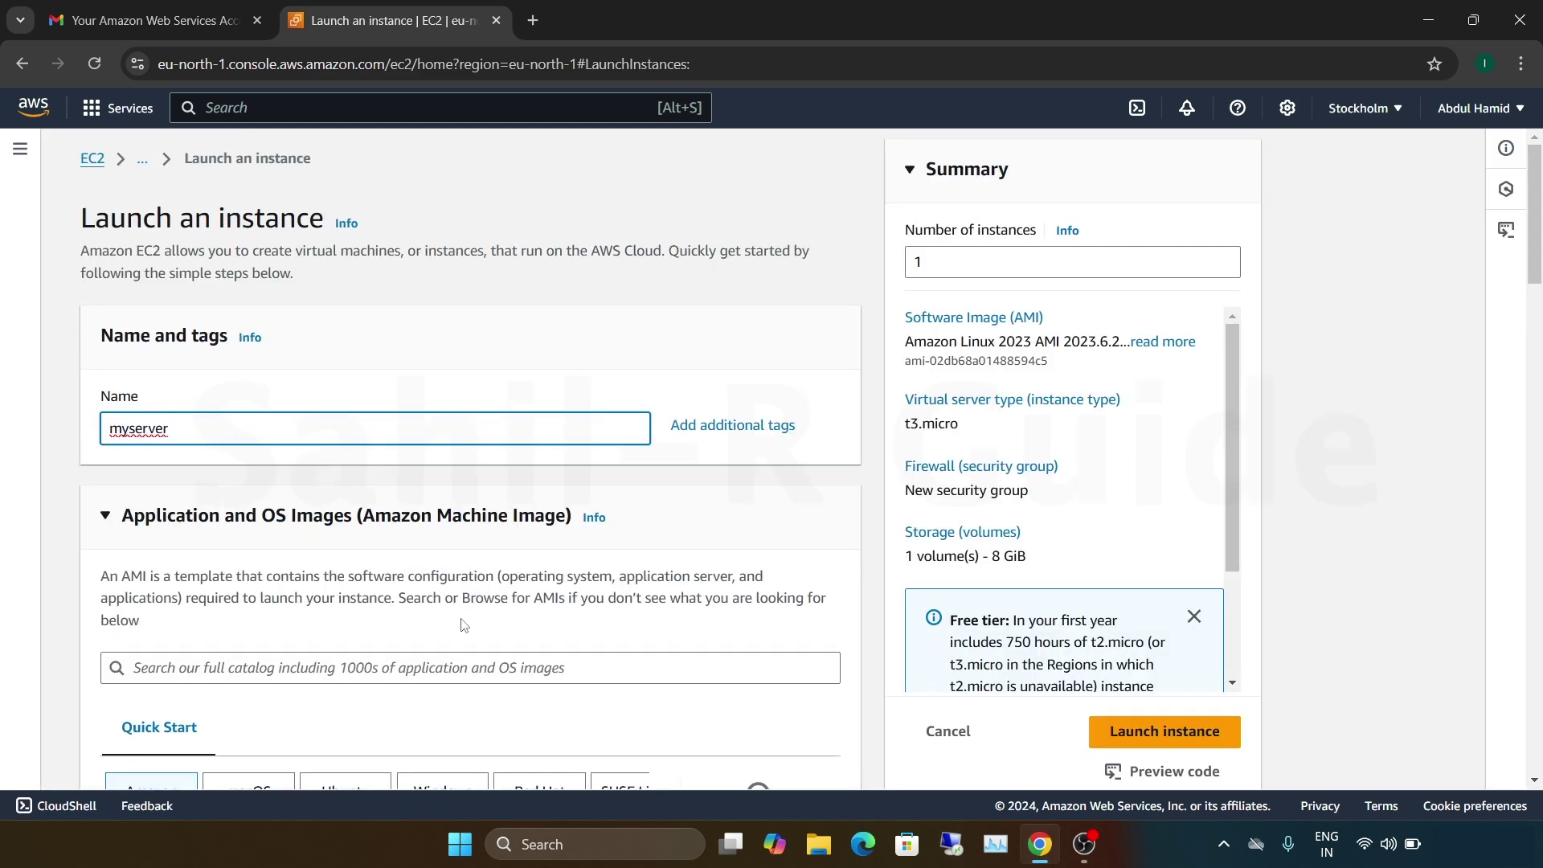
pyautogui.scroll(-4, 464, 625)
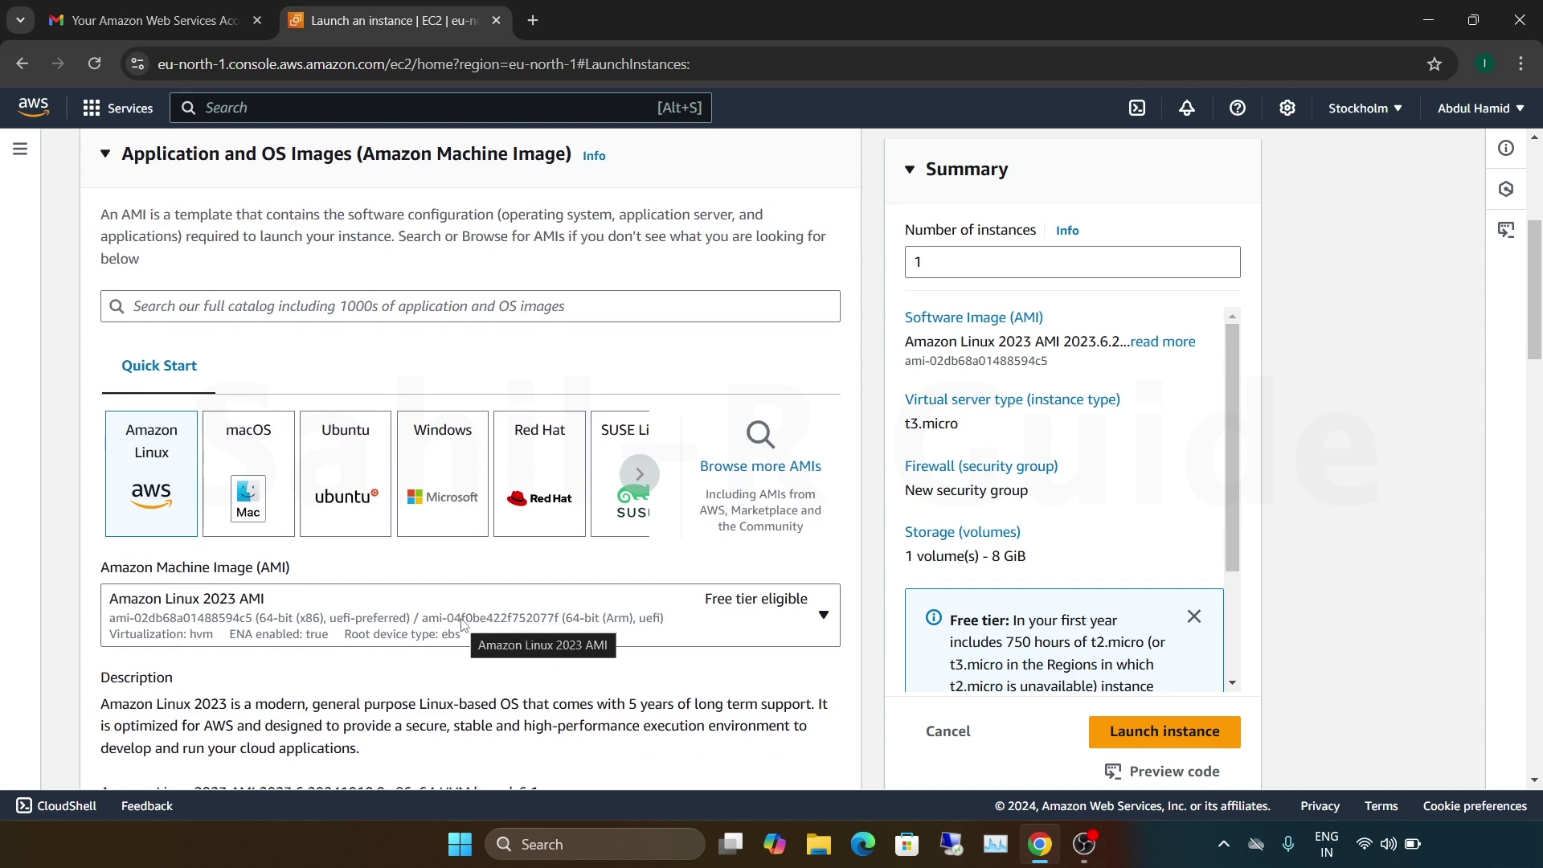
pyautogui.click(444, 479)
pyautogui.click(580, 628)
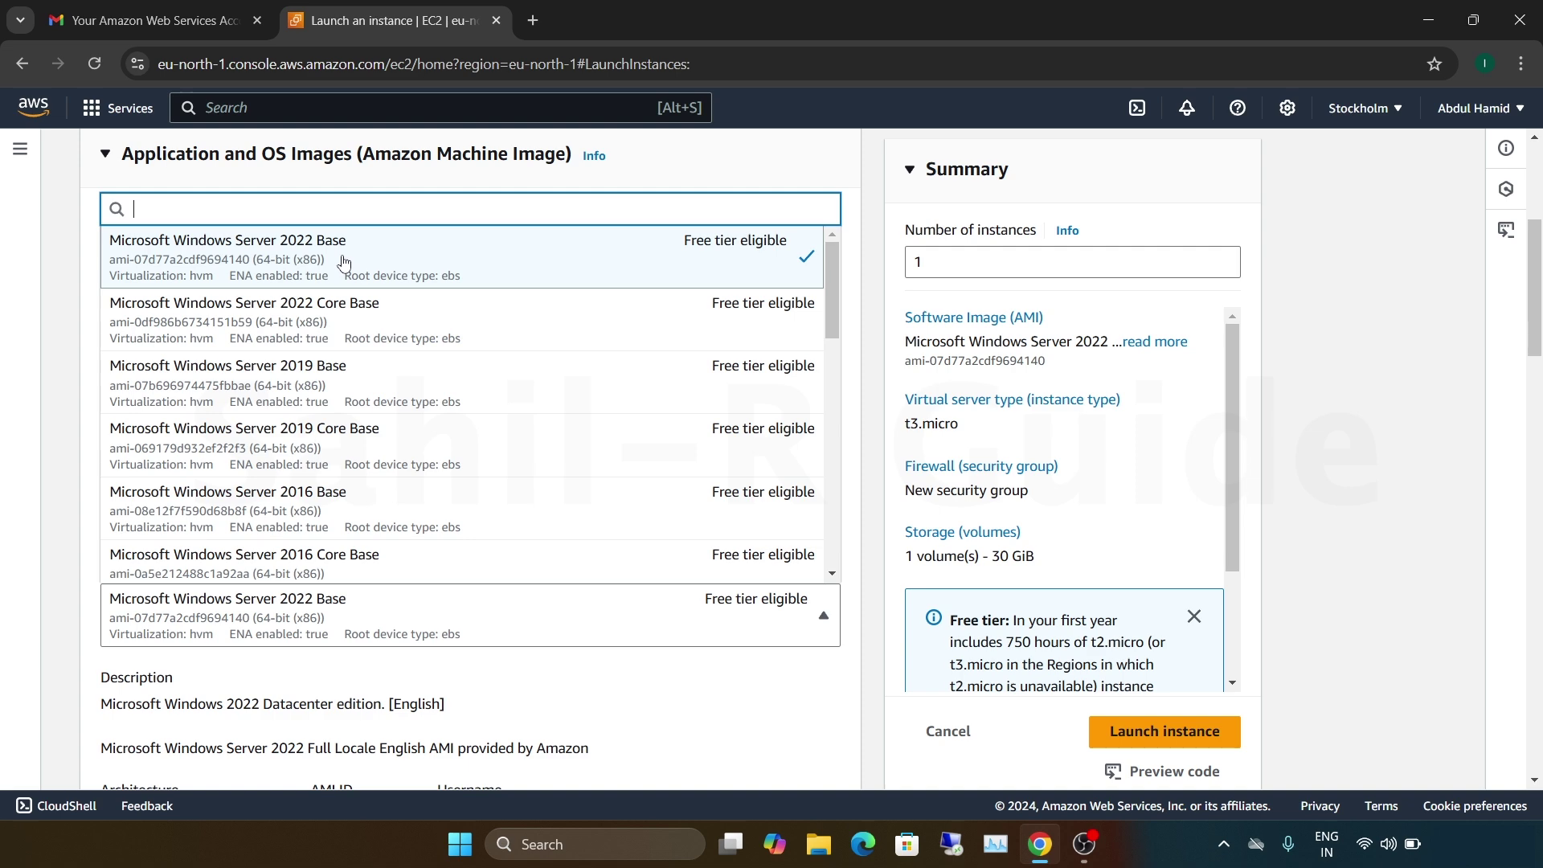
pyautogui.click(344, 262)
pyautogui.scroll(-10, 528, 599)
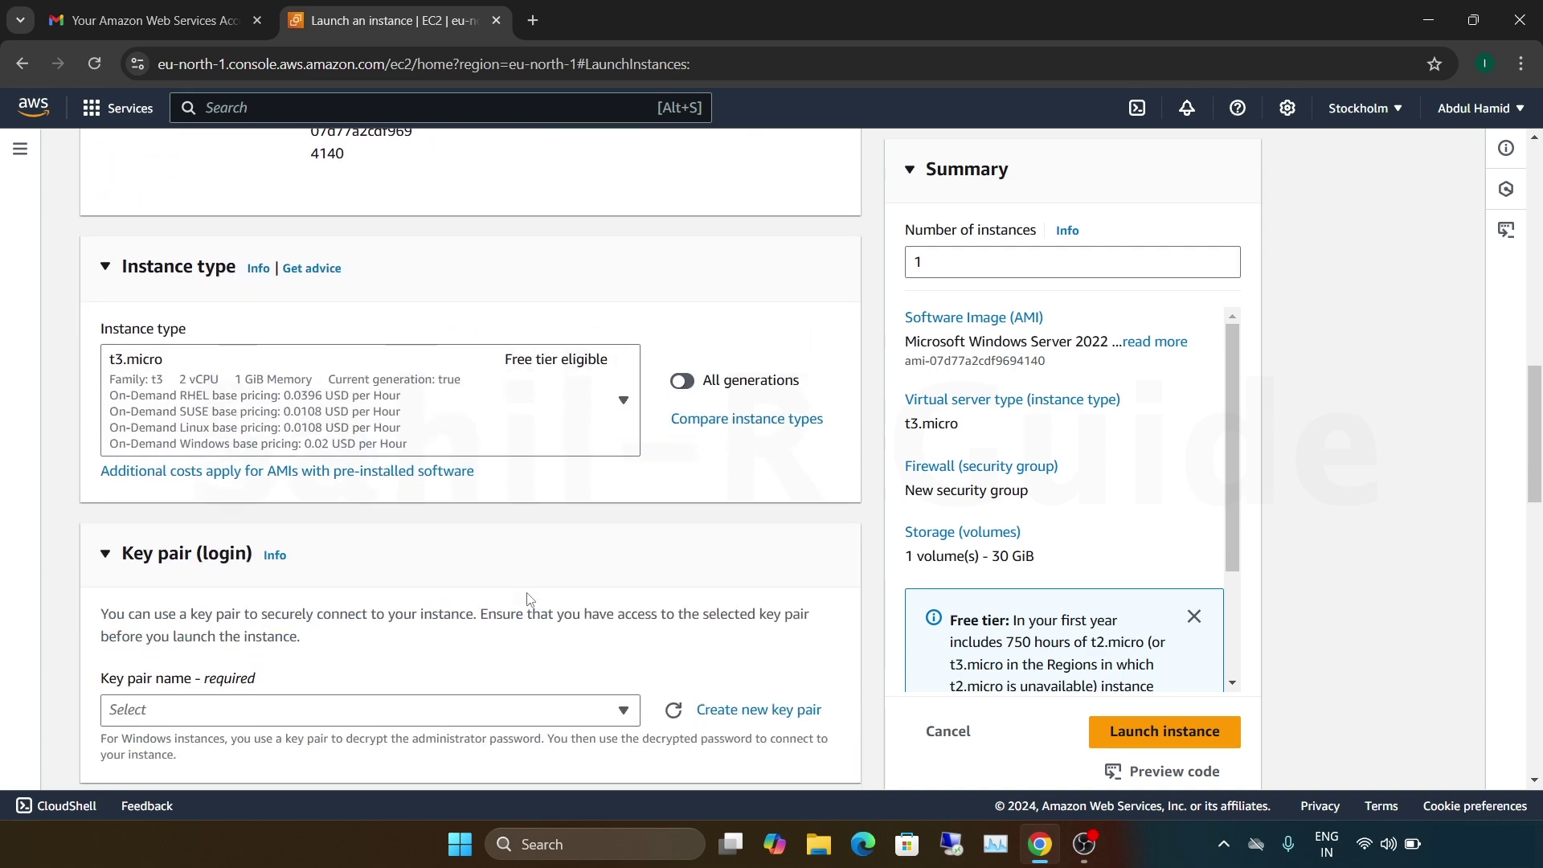
pyautogui.scroll(-1, 529, 599)
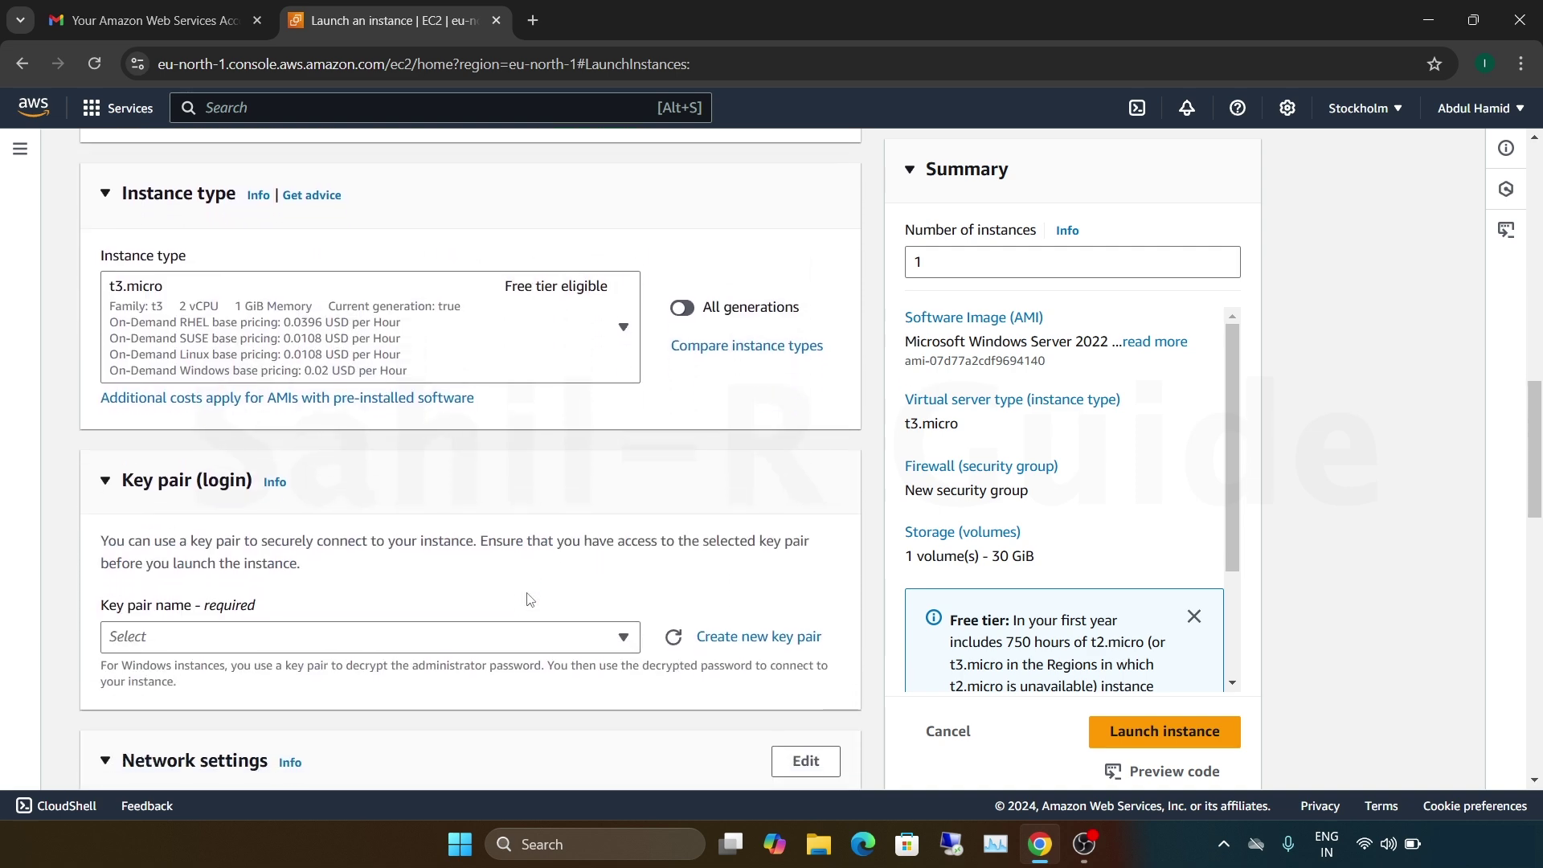
pyautogui.click(621, 329)
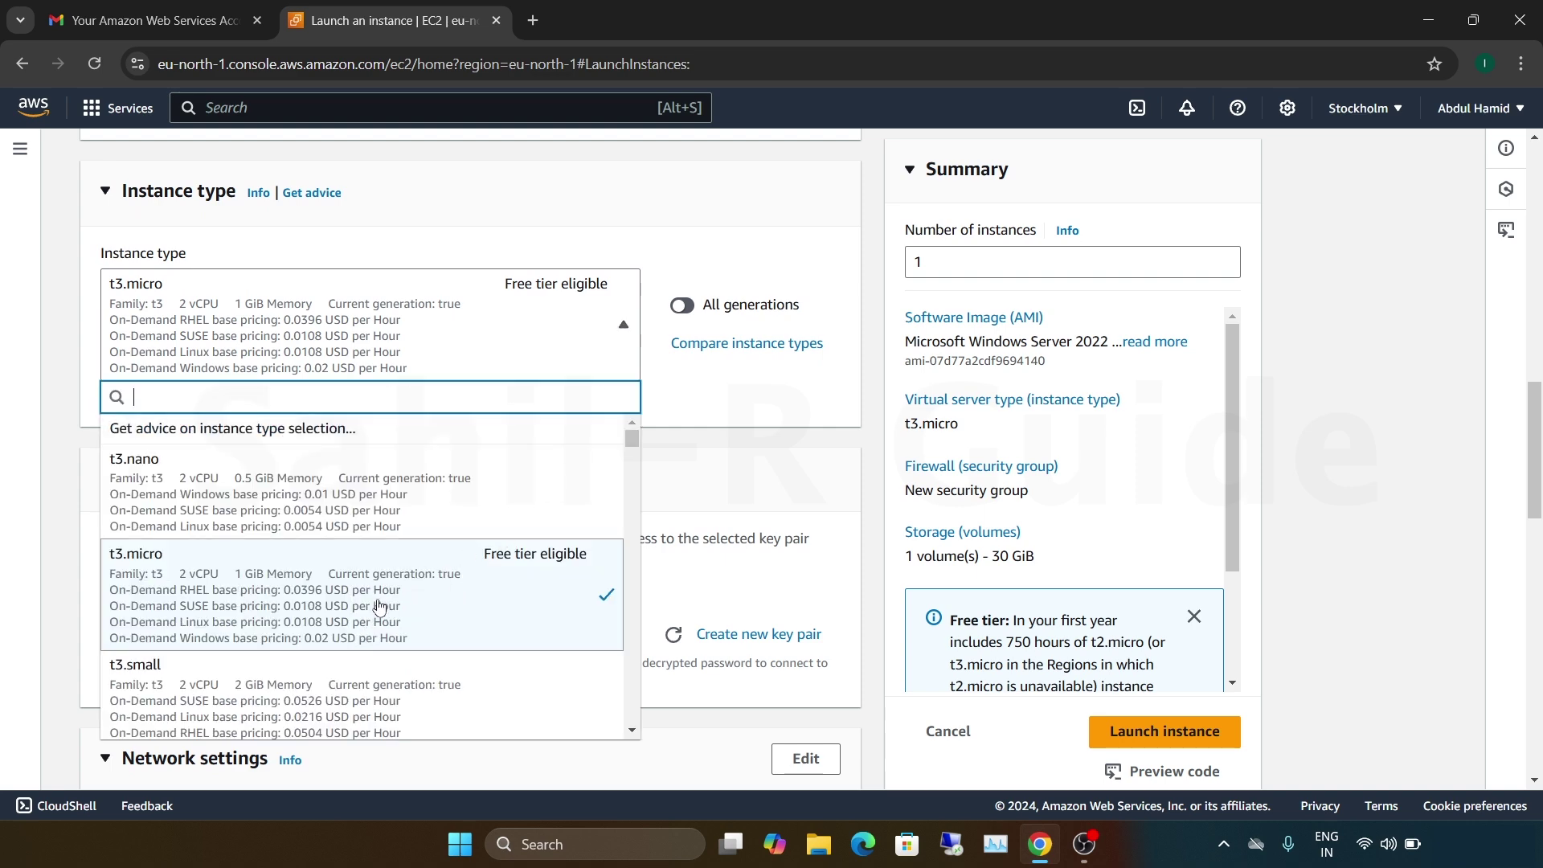
pyautogui.scroll(-3, 369, 691)
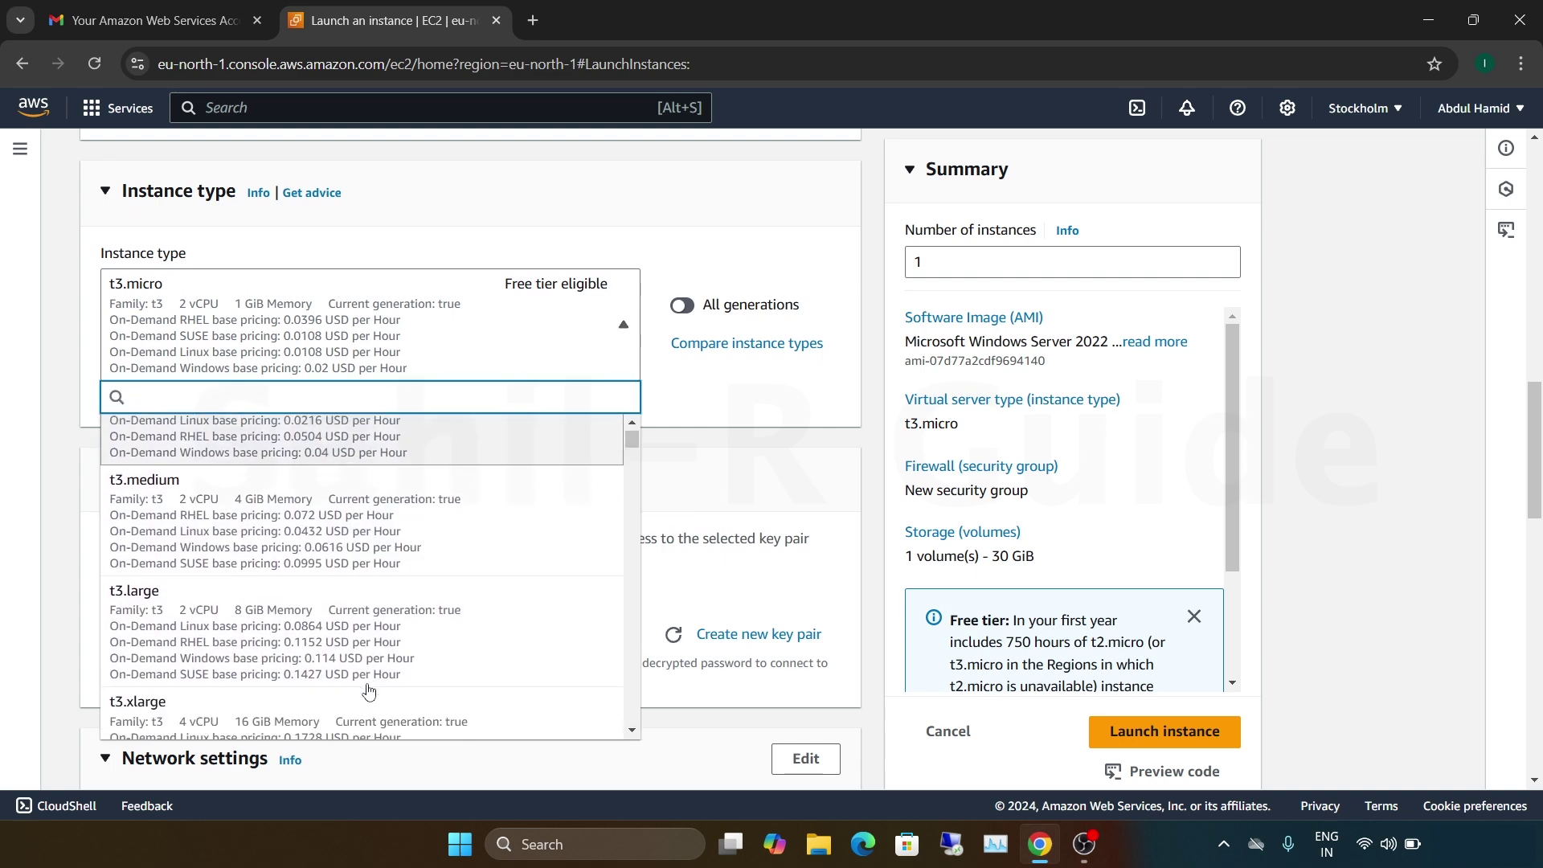
pyautogui.scroll(-3, 369, 691)
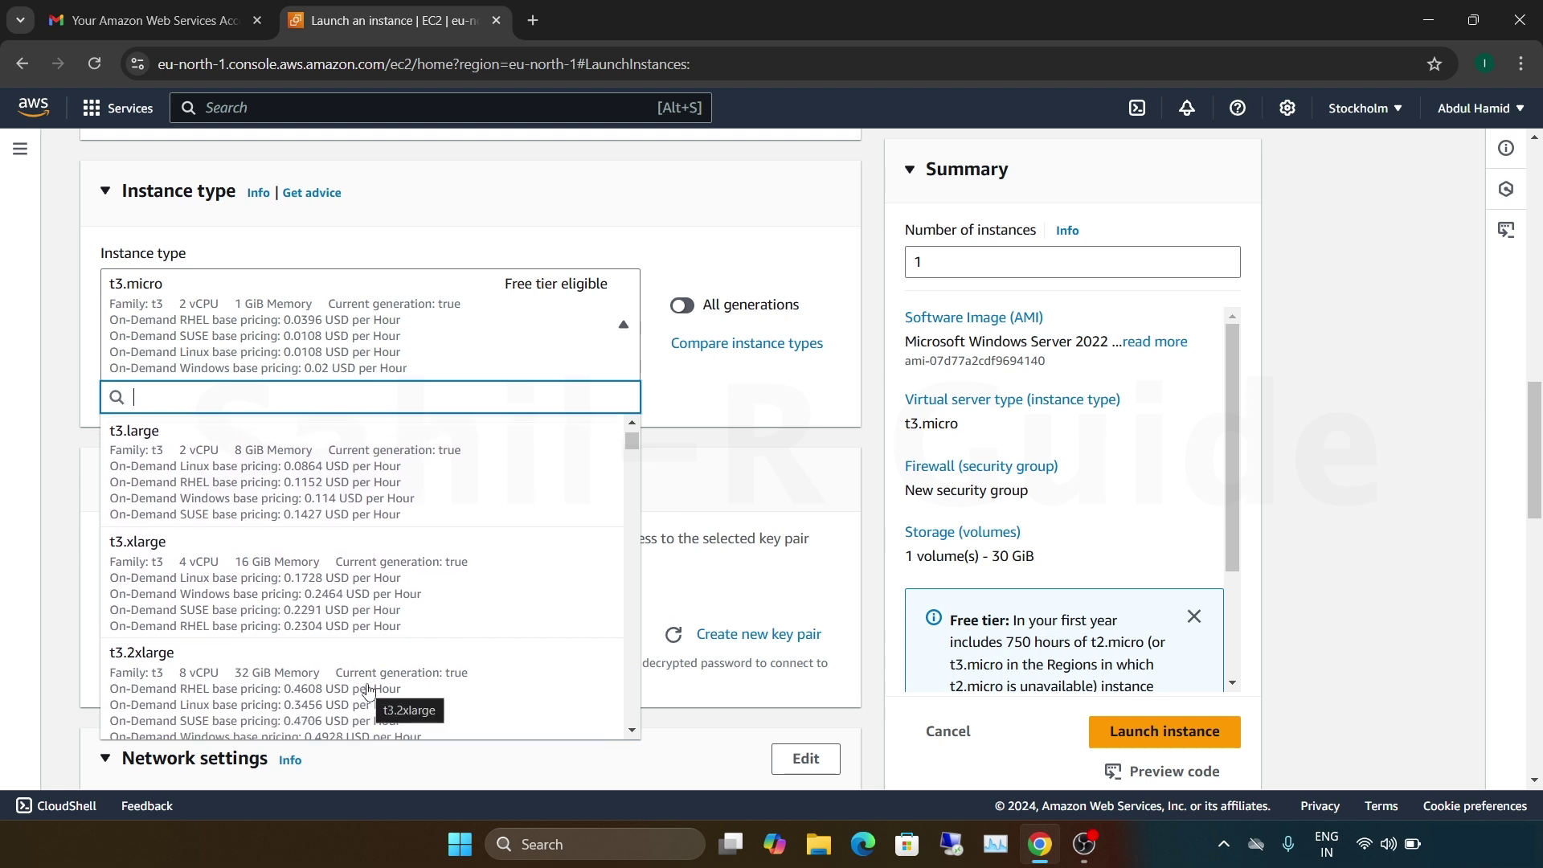
pyautogui.scroll(5, 461, 492)
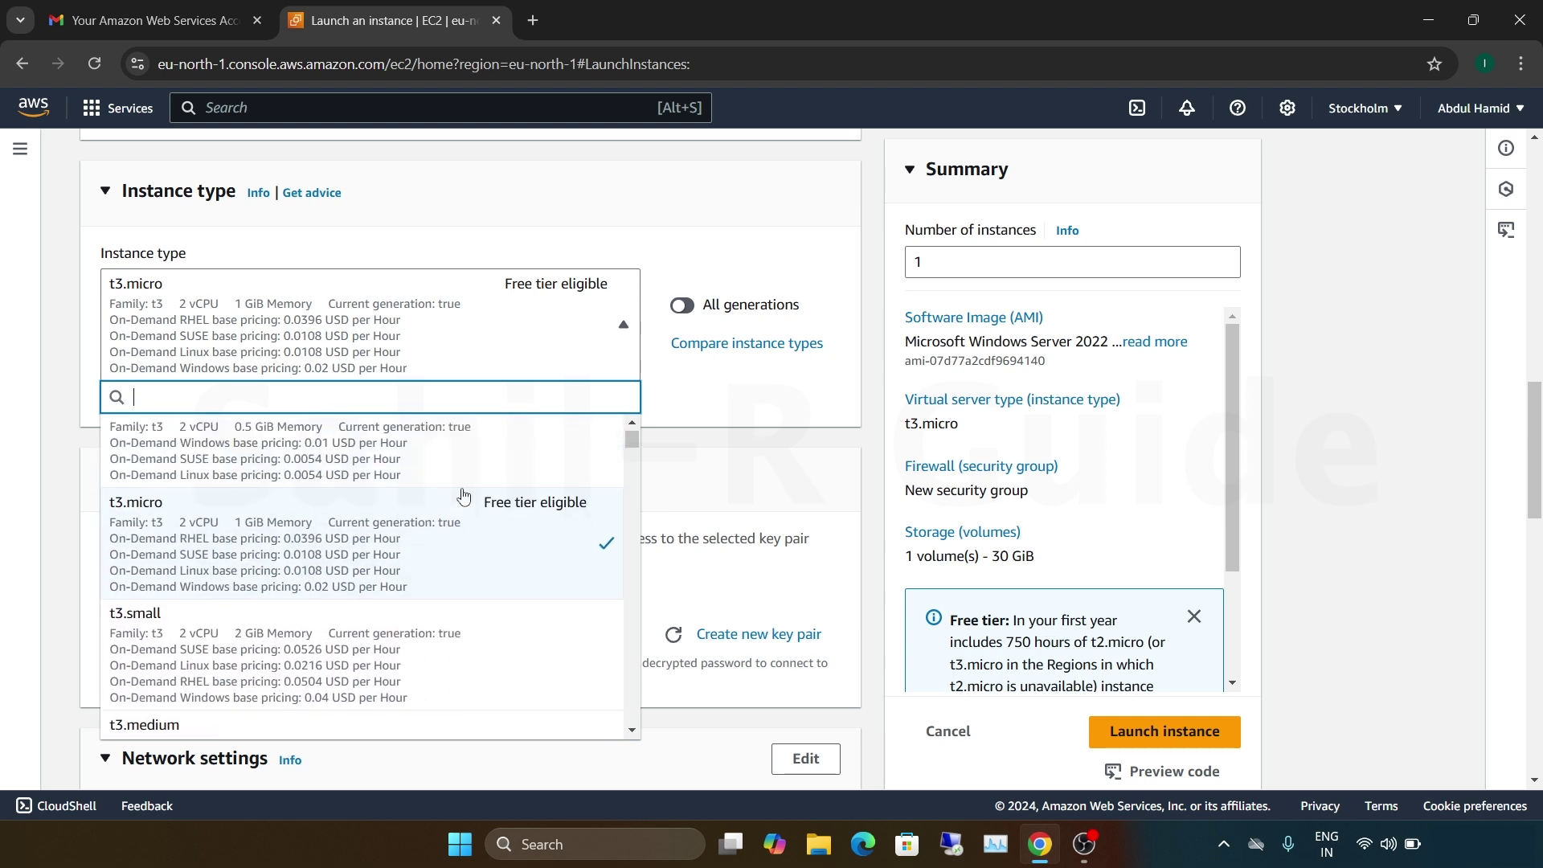
pyautogui.click(542, 534)
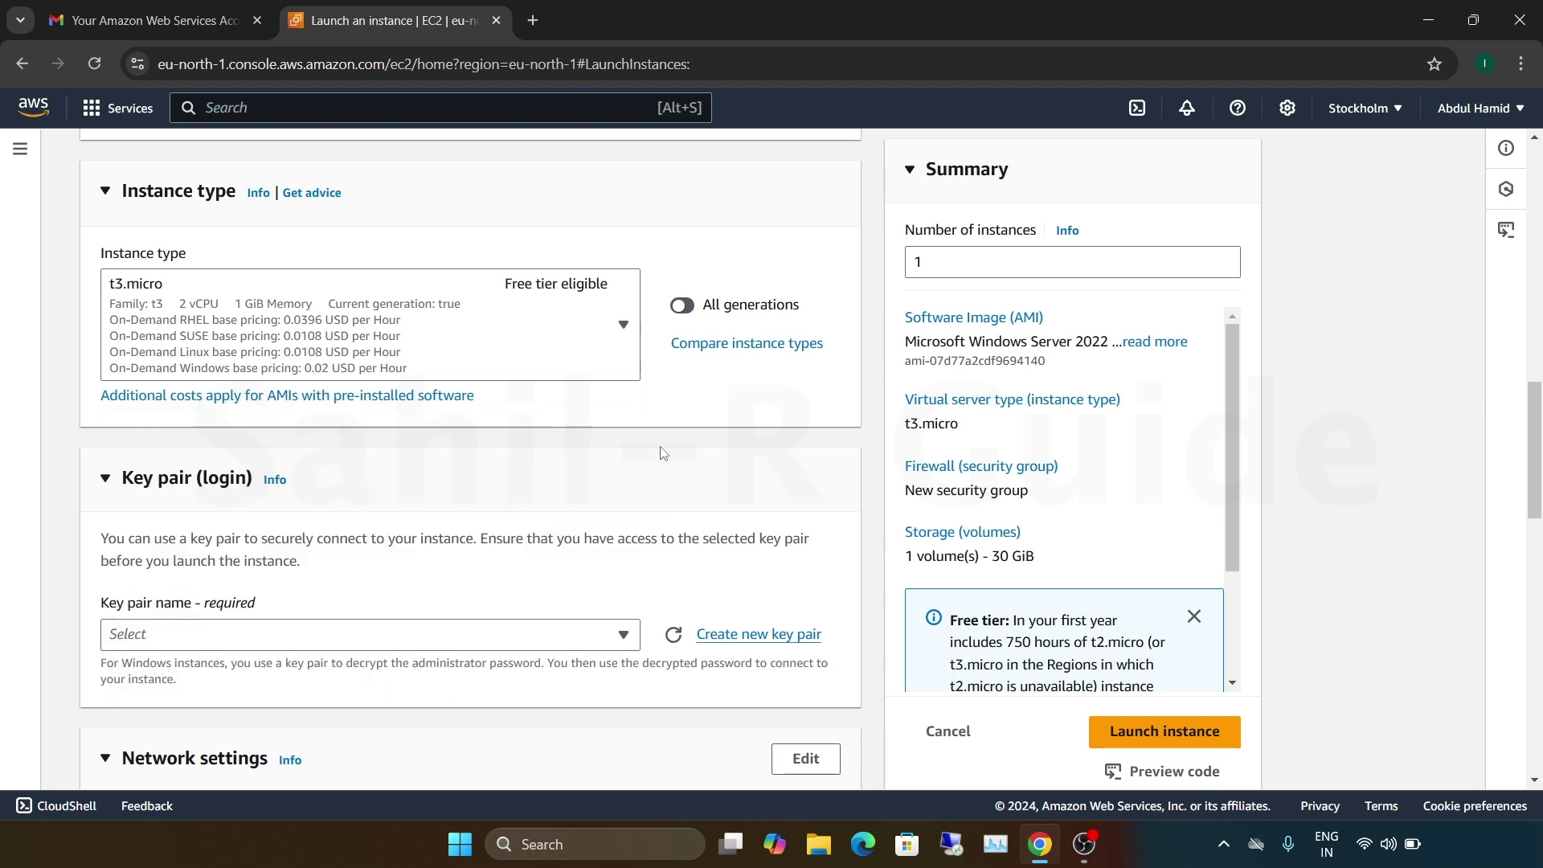
# Step: Create an RSA key pair named 'pair' and confirm pair.pem was downloaded
pyautogui.click(773, 636)
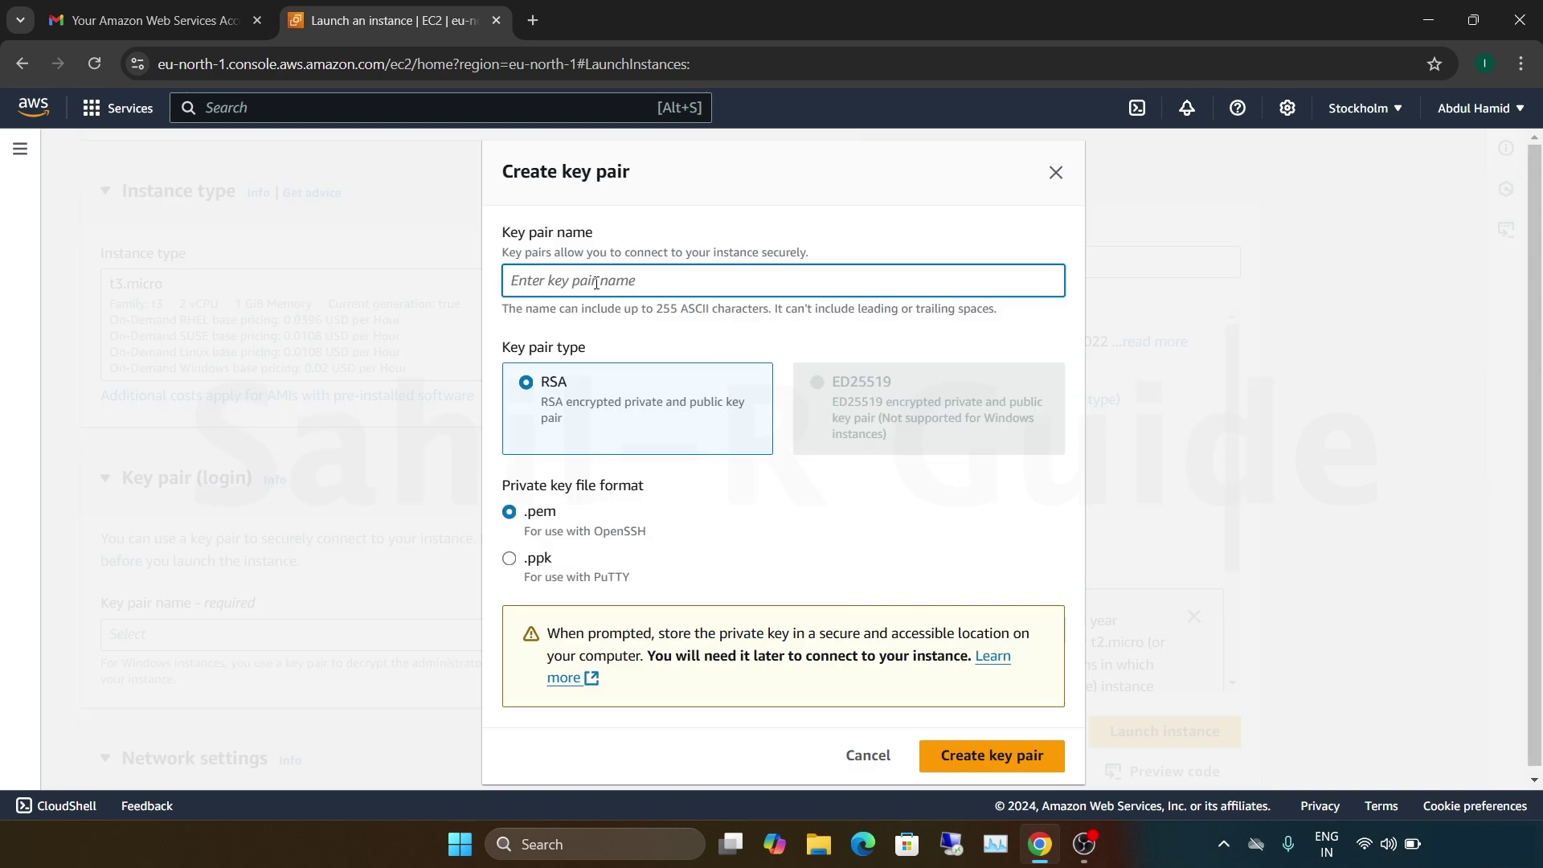
pyautogui.write('pair')
pyautogui.click(961, 763)
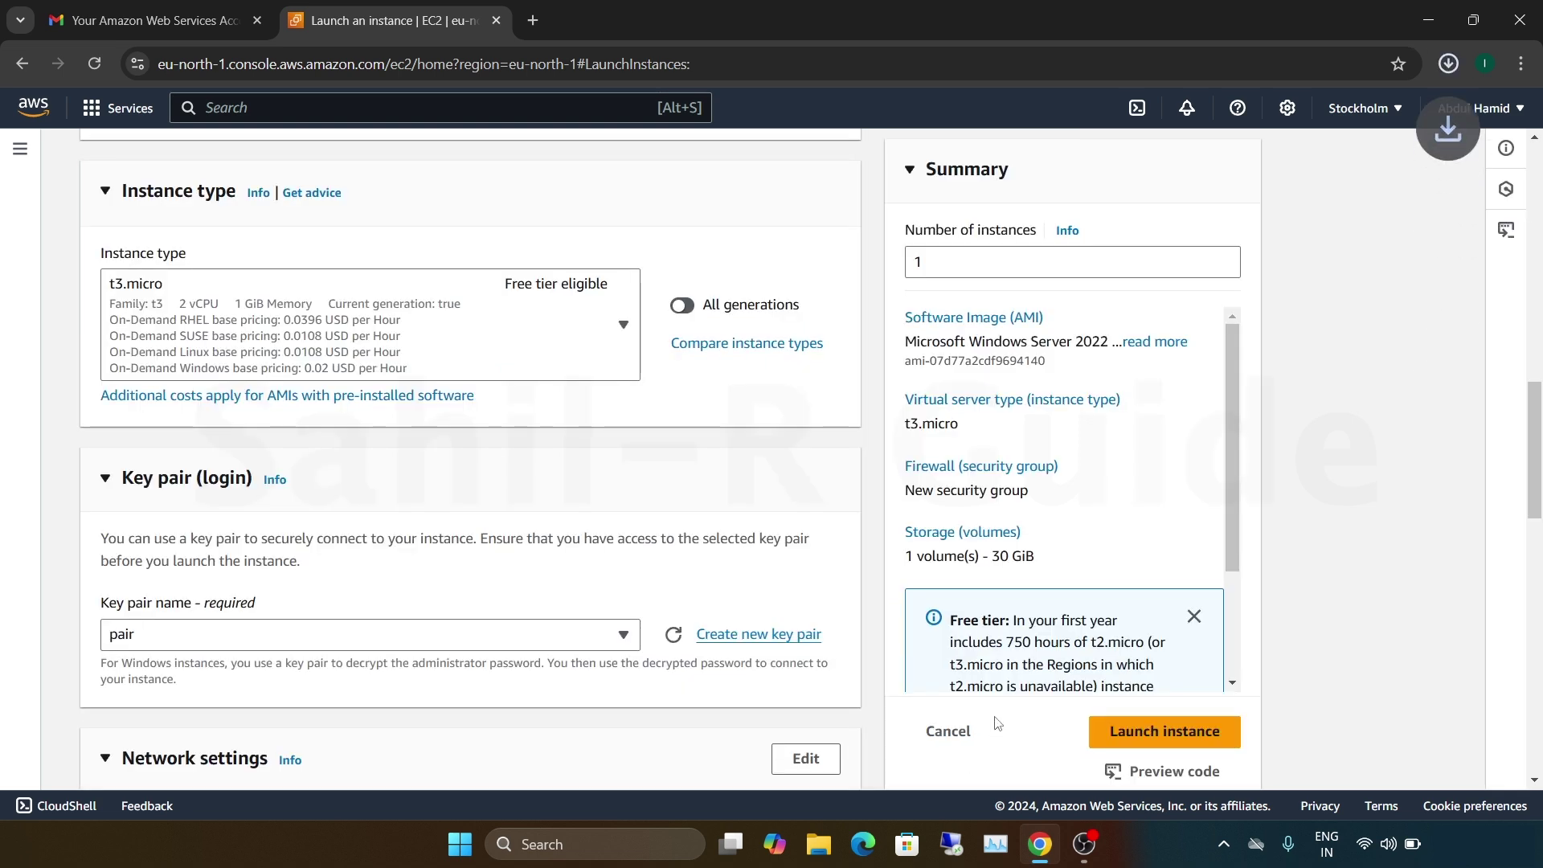
pyautogui.click(1446, 63)
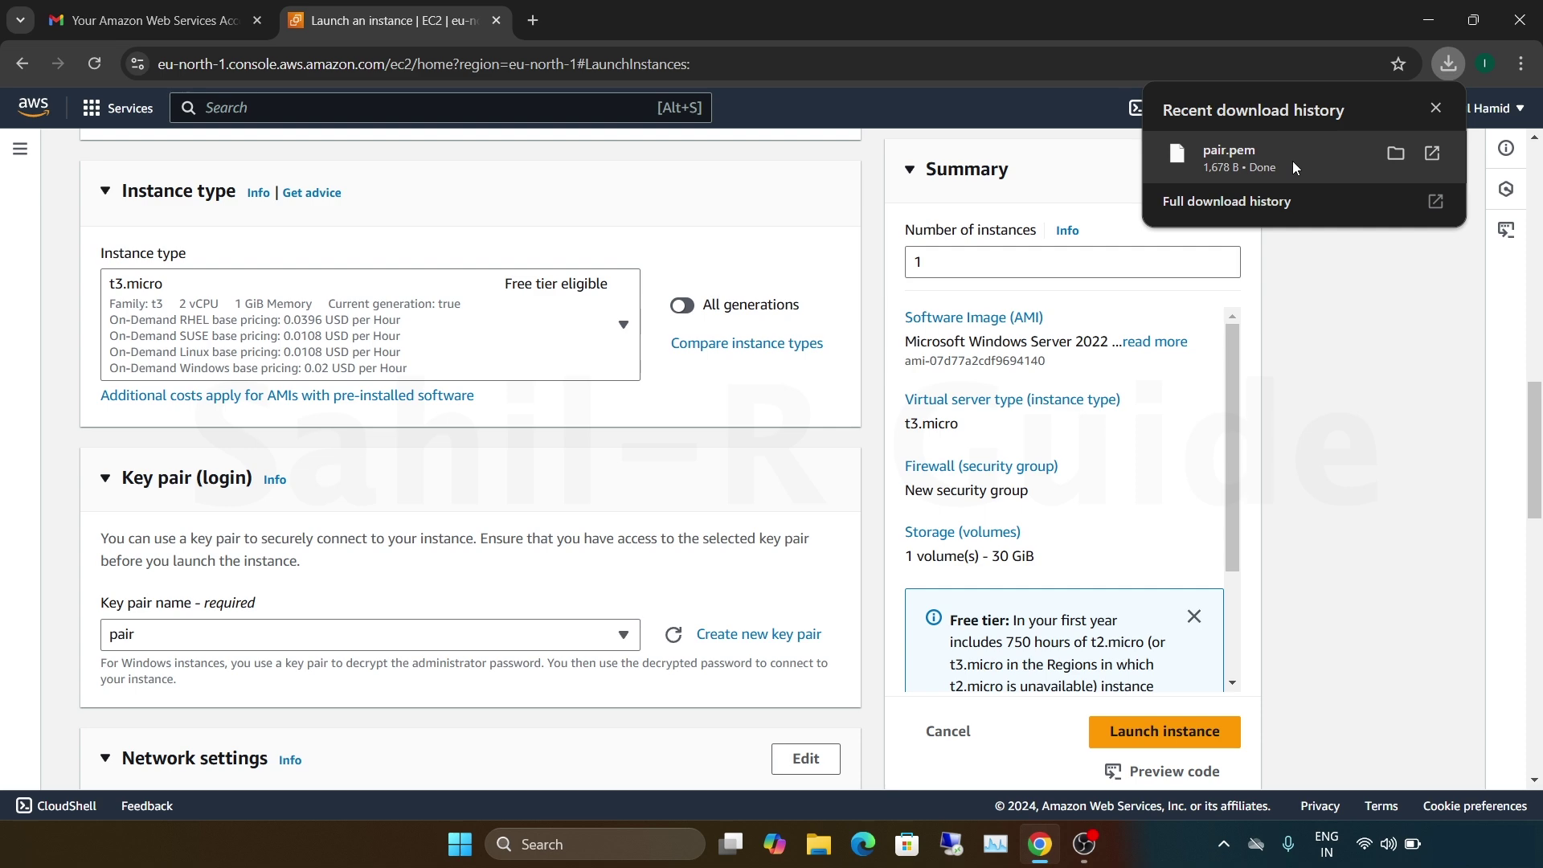
pyautogui.press('Escape')
# Step: Allow HTTPS and HTTP traffic from the internet in the security group
pyautogui.scroll(-5, 693, 504)
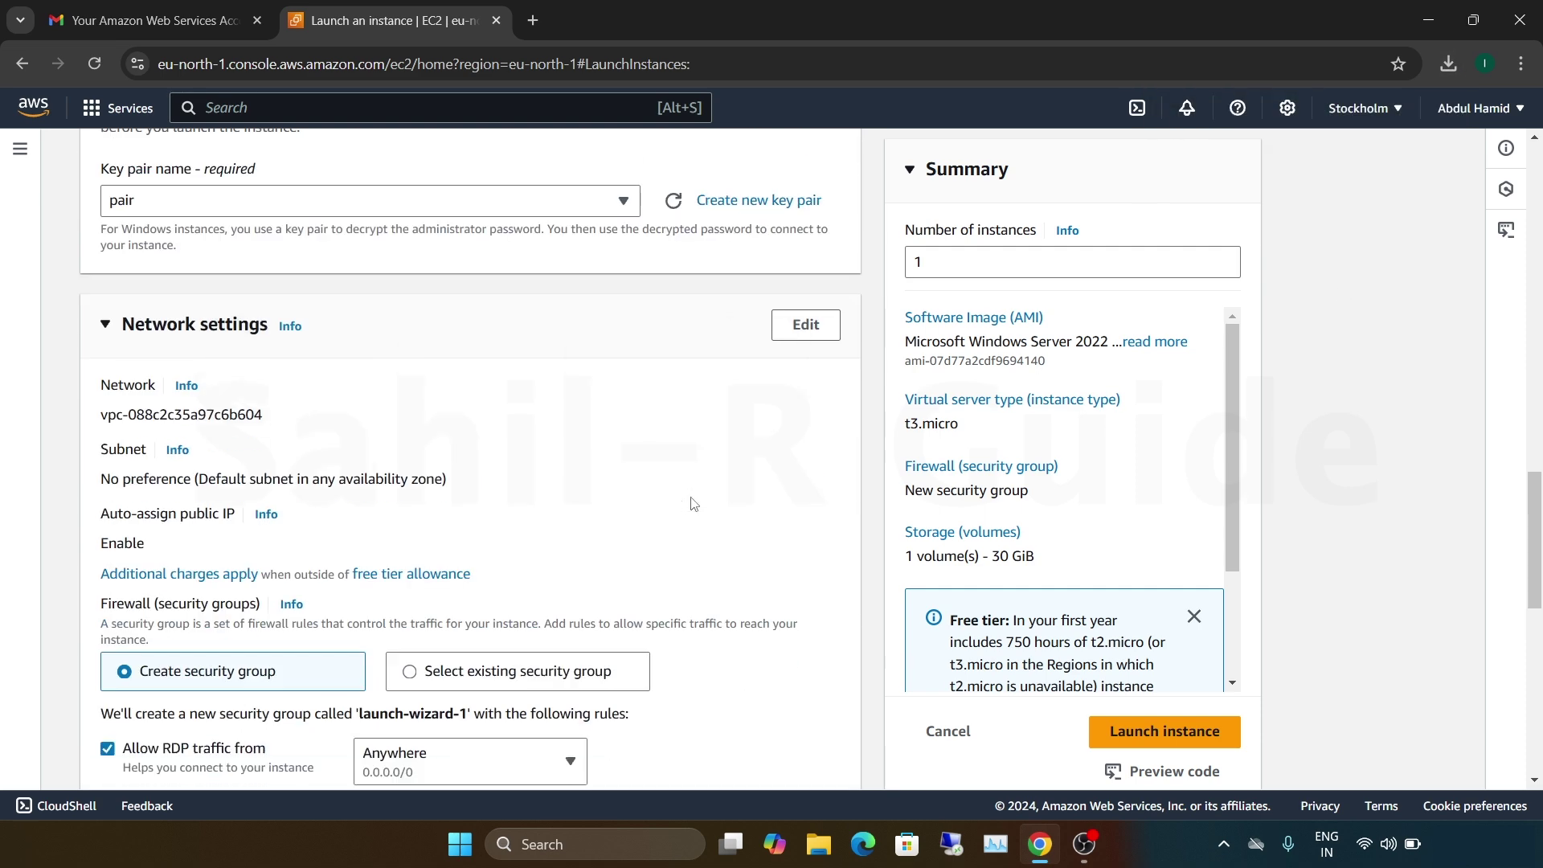
pyautogui.scroll(-4, 693, 503)
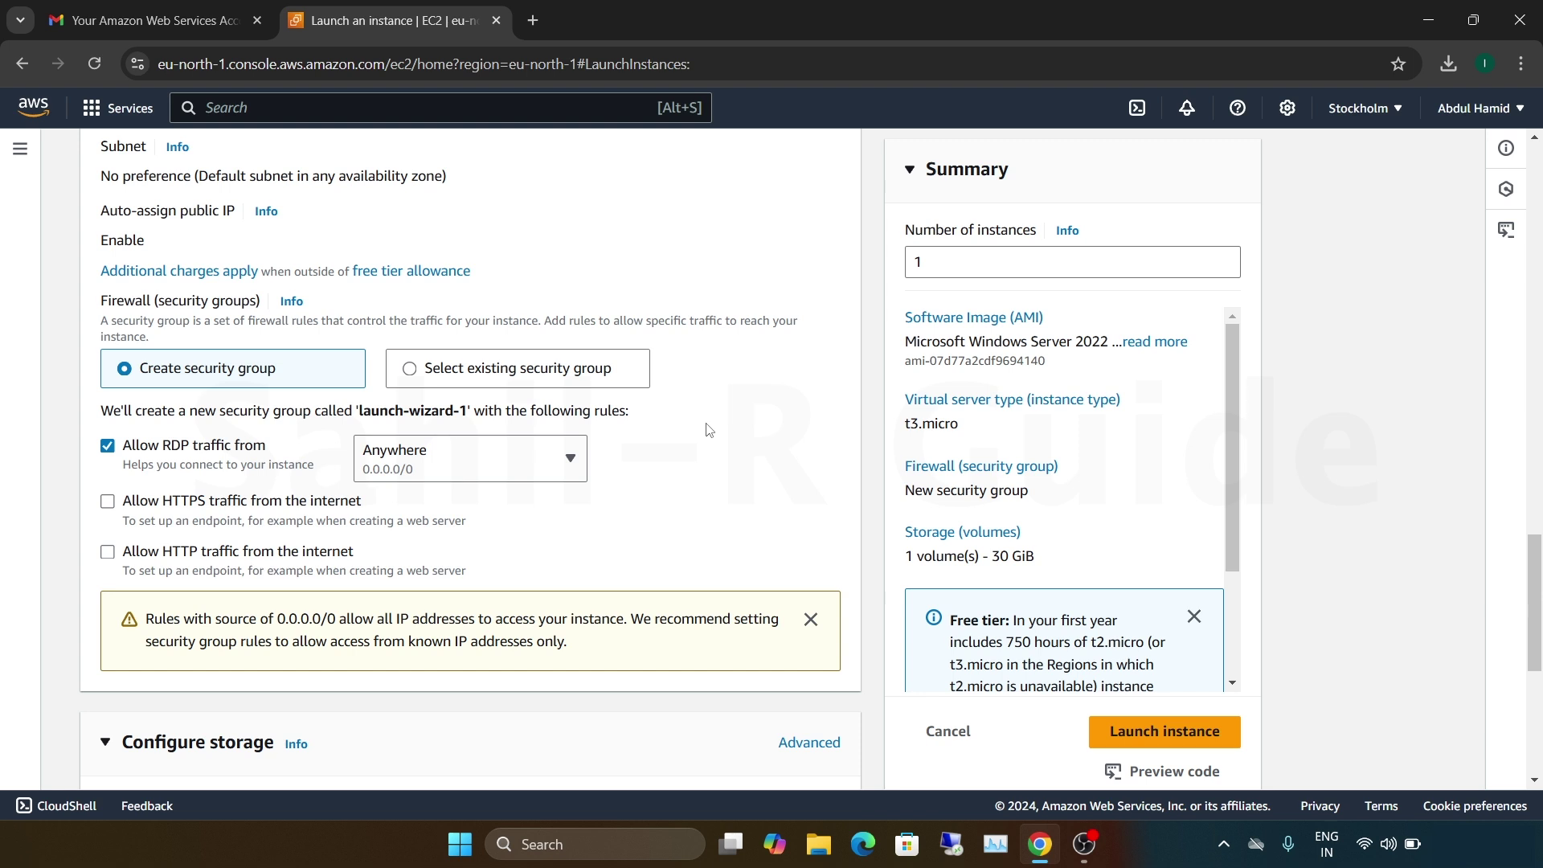
pyautogui.click(107, 503)
pyautogui.click(108, 552)
# Step: Switch the 30 GiB root volume from gp2 to gp3 and launch the instance
pyautogui.scroll(1, 657, 500)
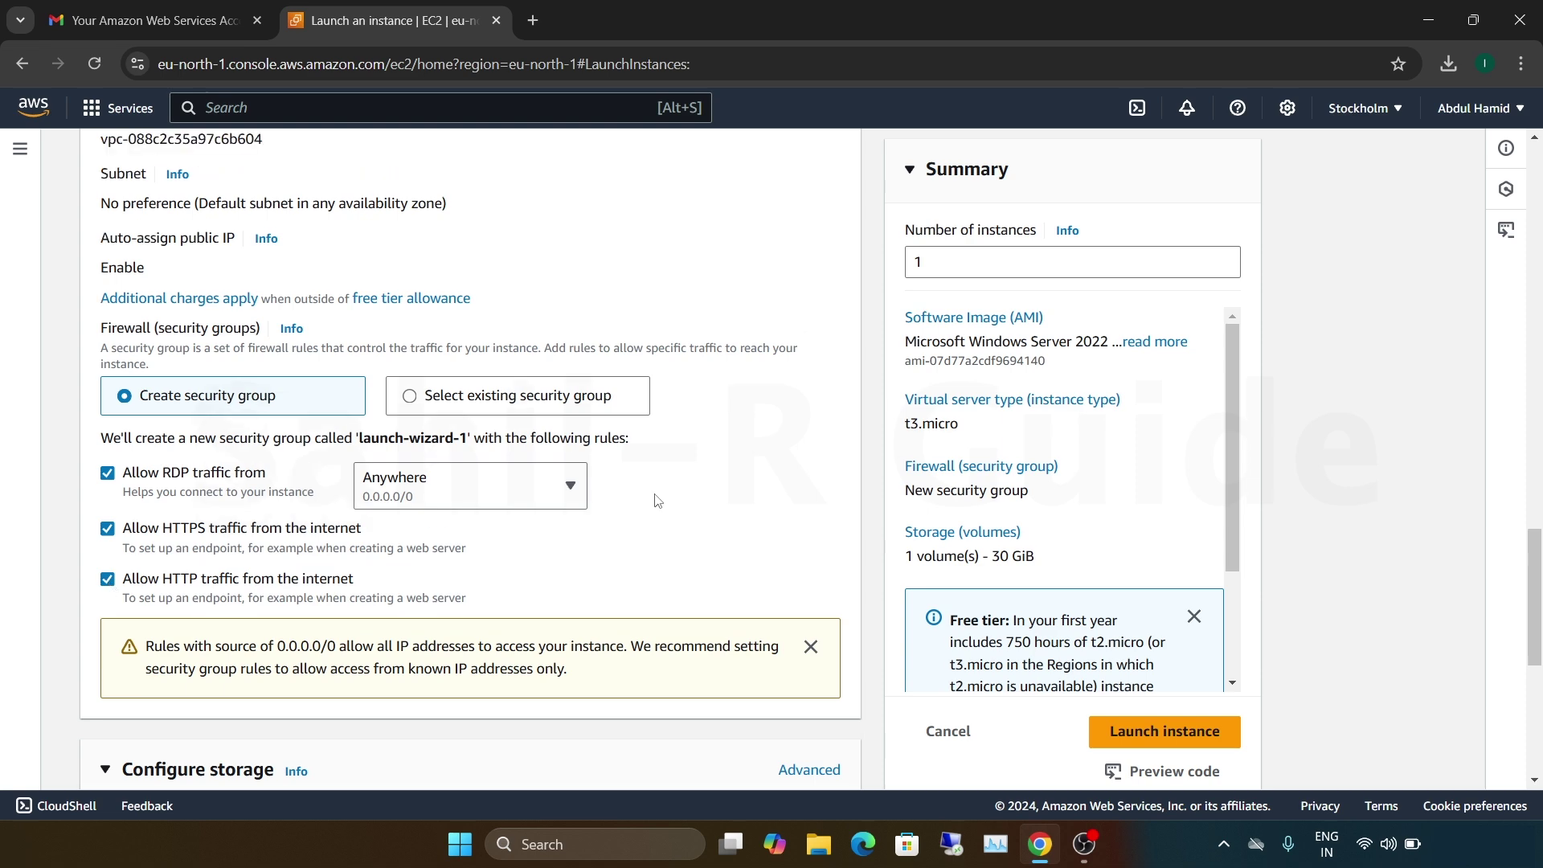
pyautogui.scroll(-6, 657, 499)
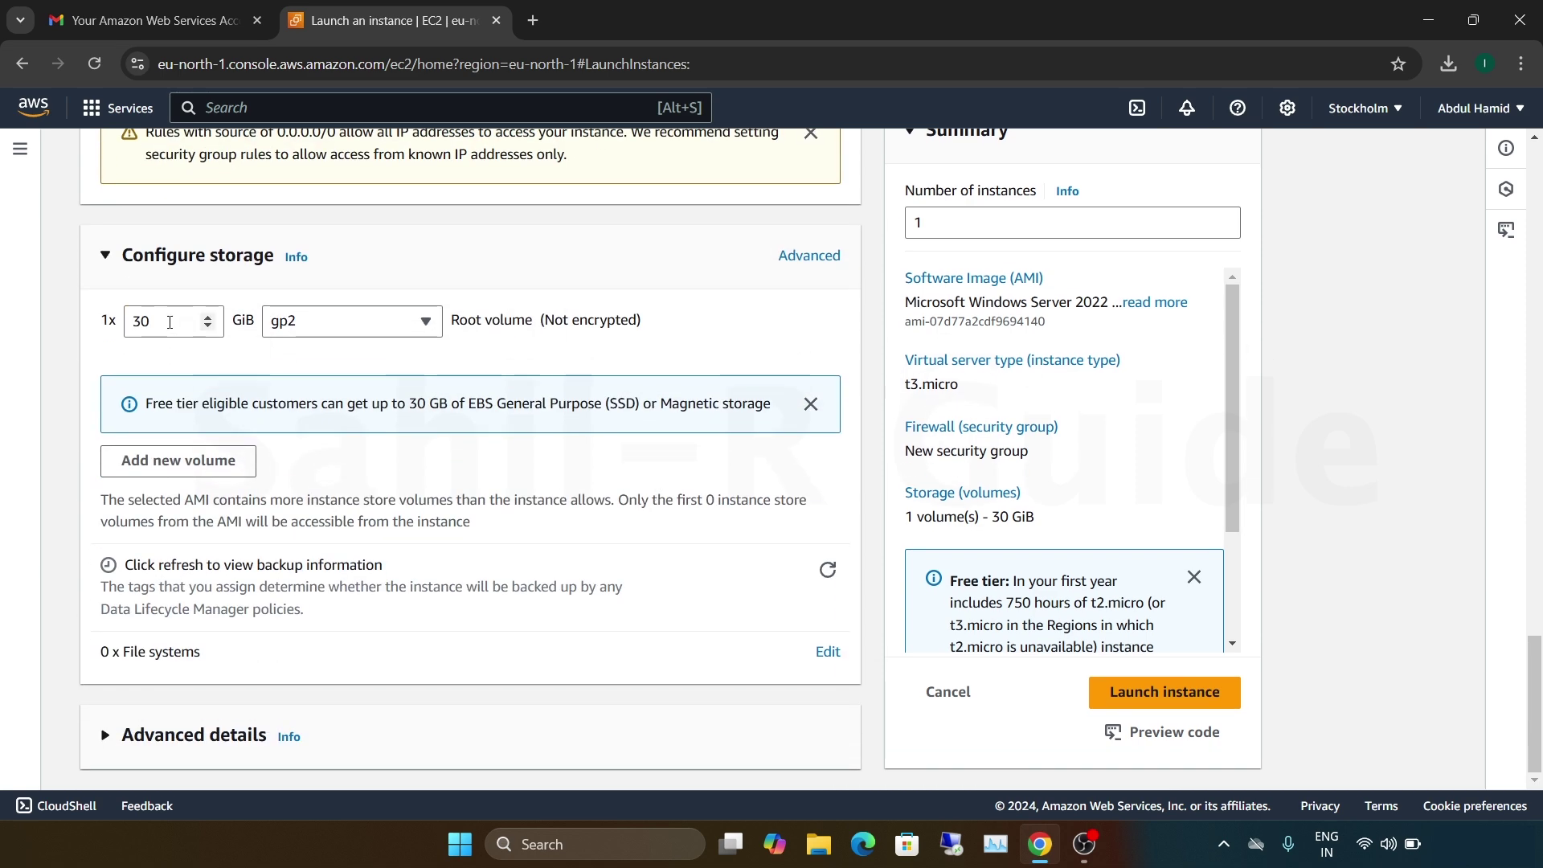
pyautogui.click(170, 323)
pyautogui.click(363, 326)
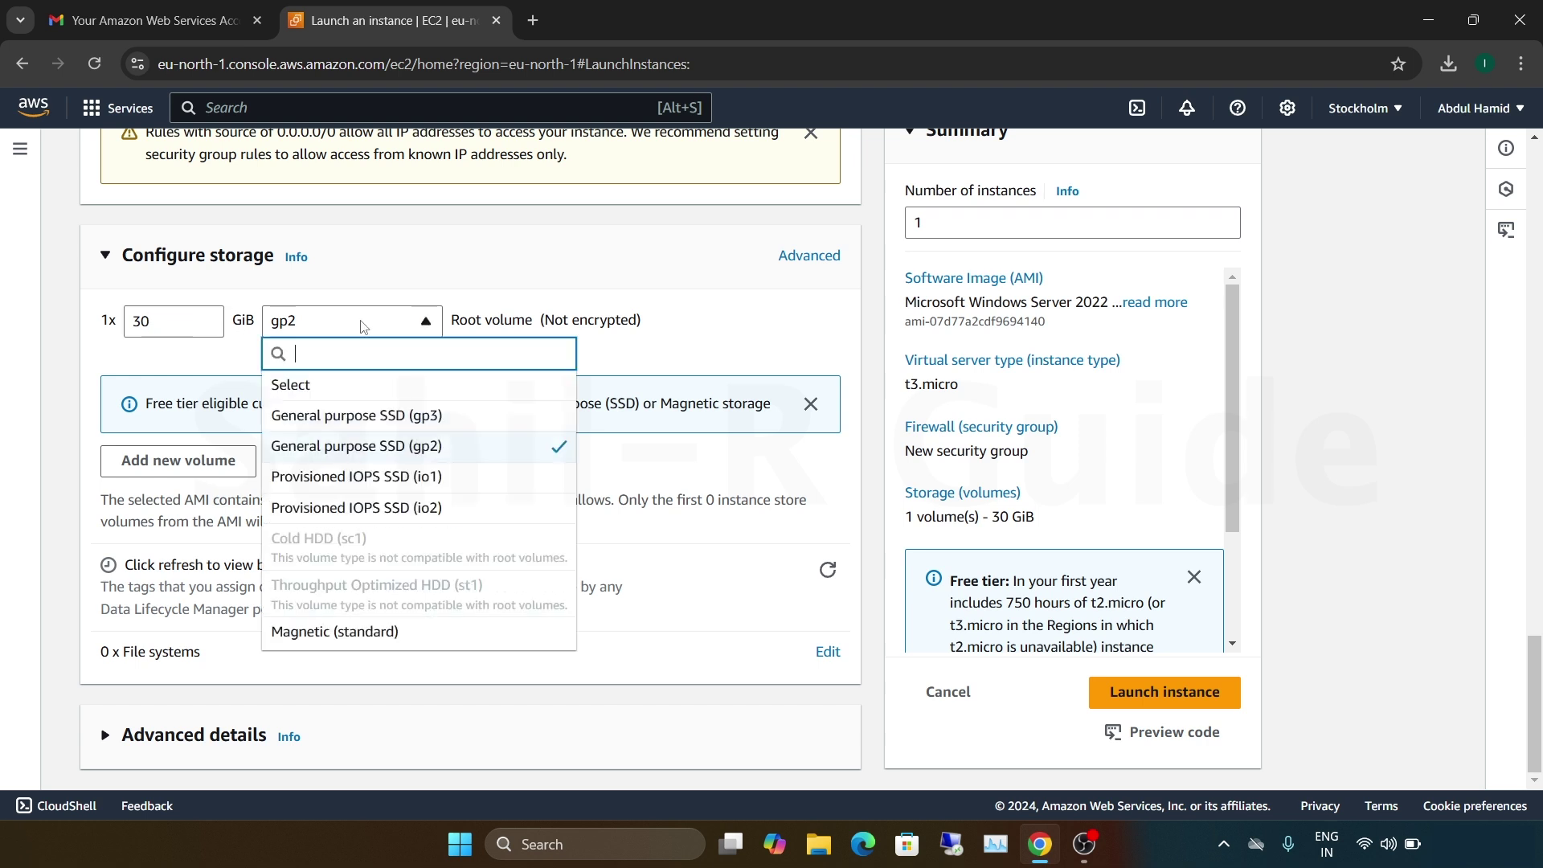
pyautogui.click(424, 427)
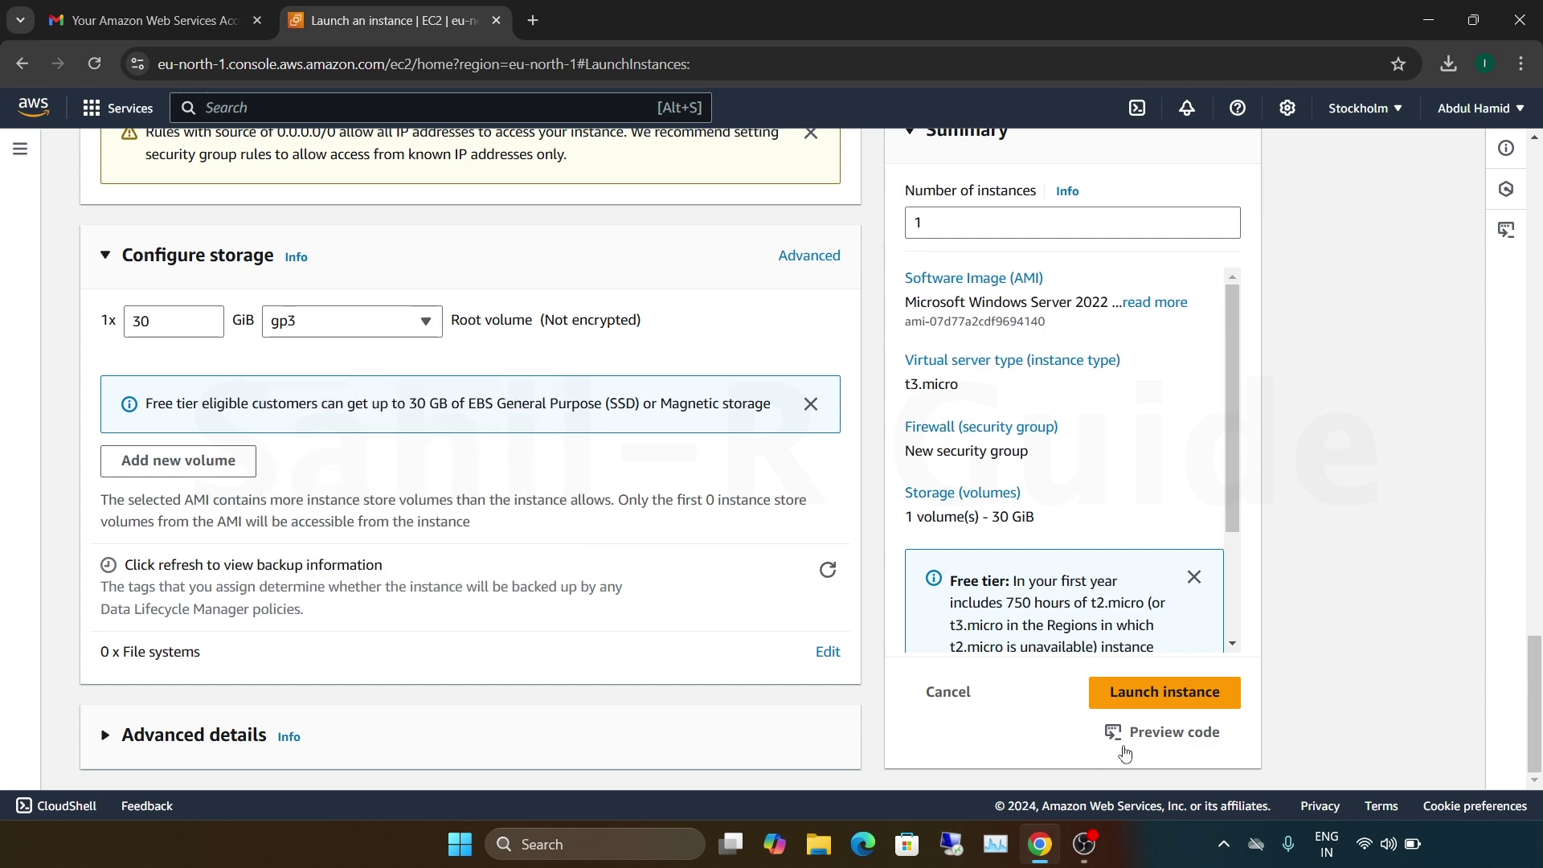
pyautogui.click(1145, 698)
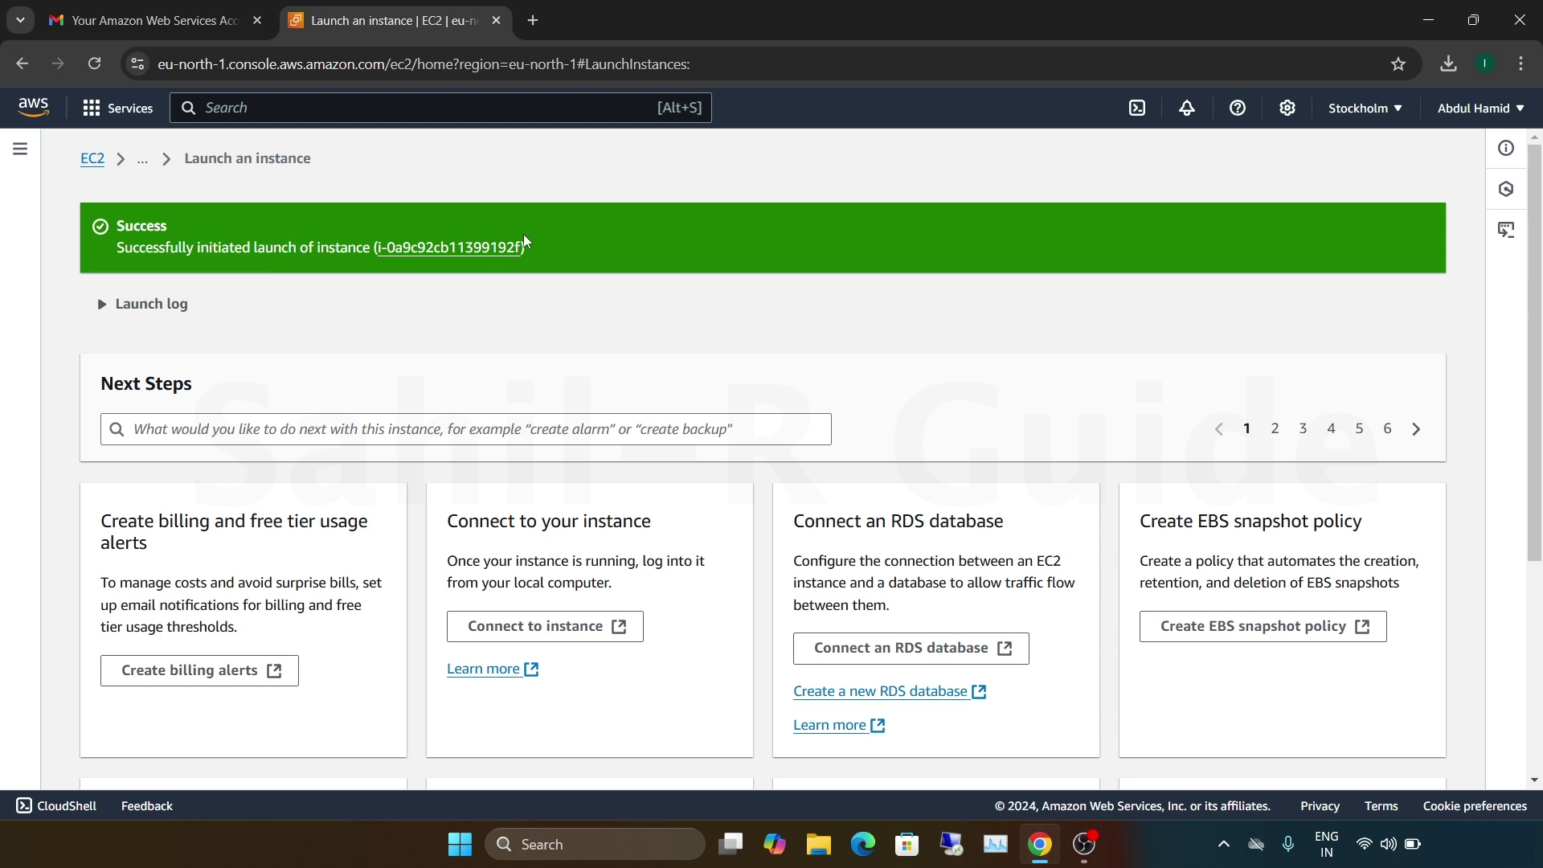
# Step: Open myserver's instance details and copy its public IPv4 address 13.53.175.187
pyautogui.click(430, 246)
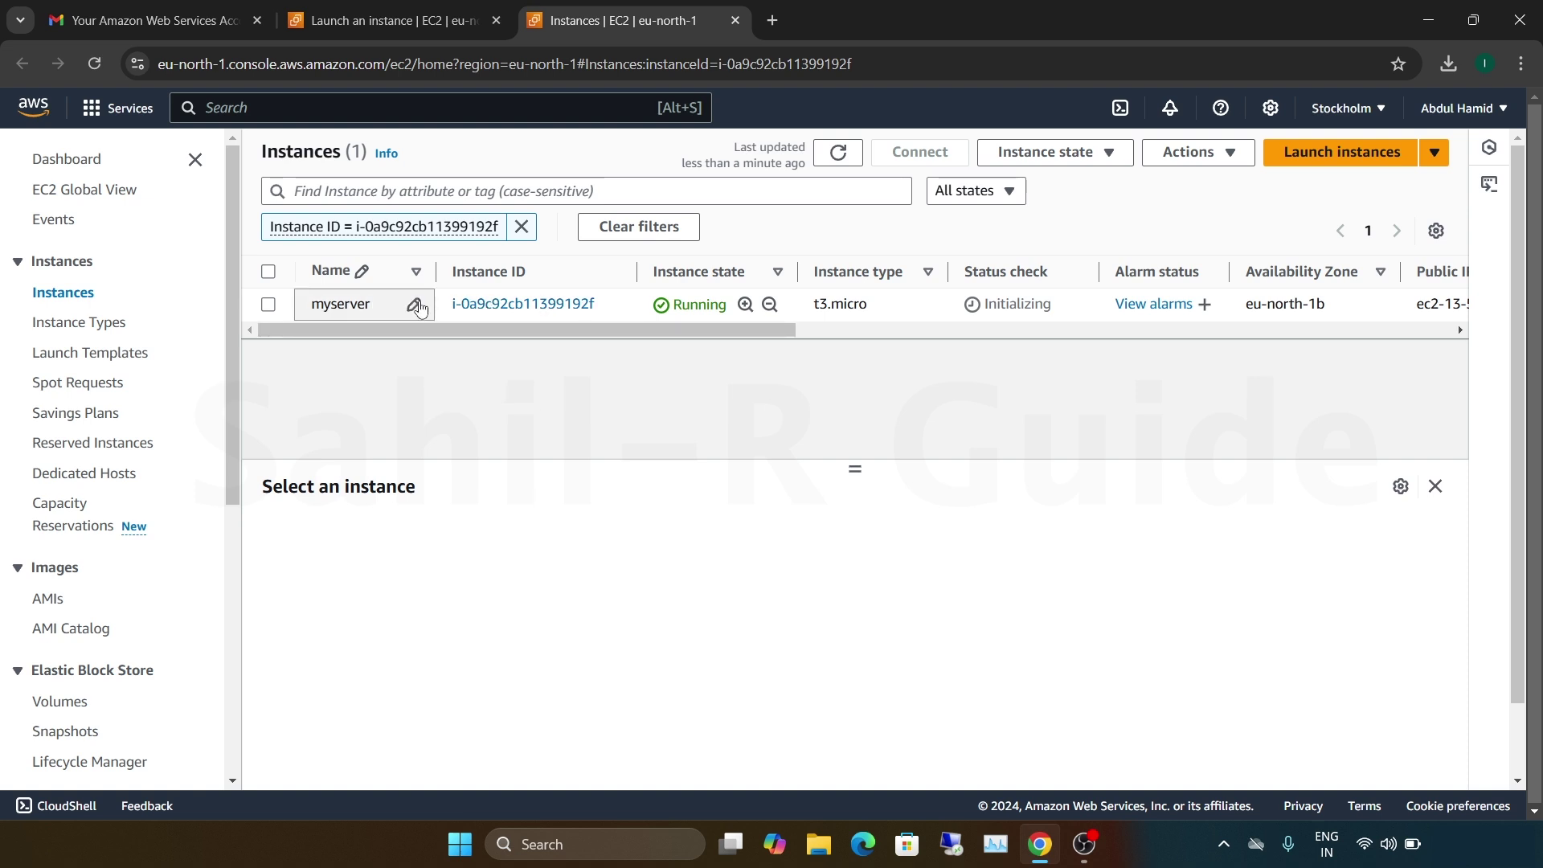
pyautogui.click(491, 305)
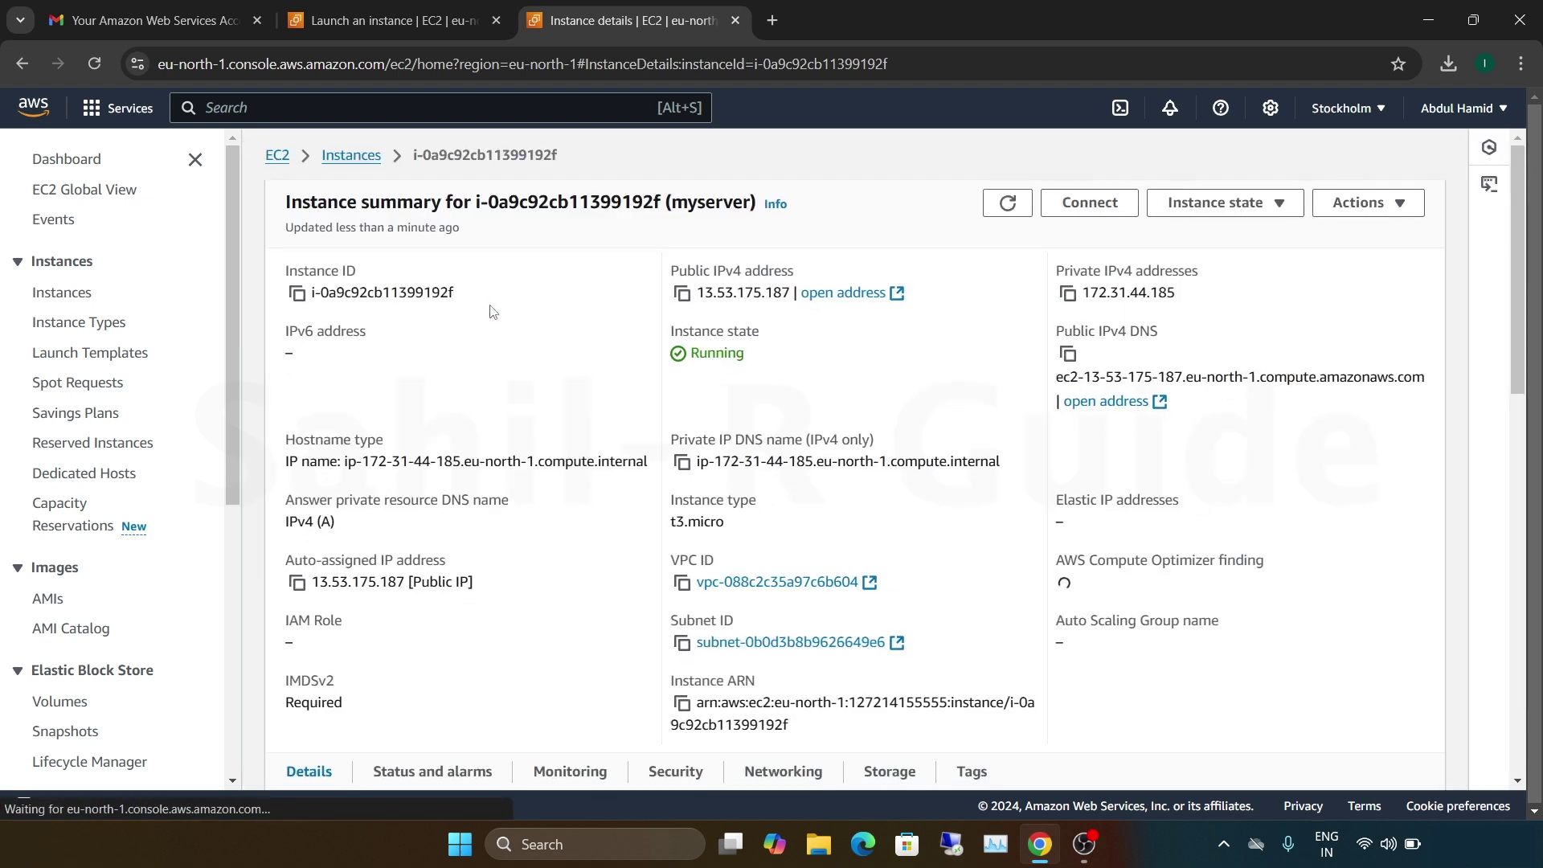
pyautogui.click(682, 295)
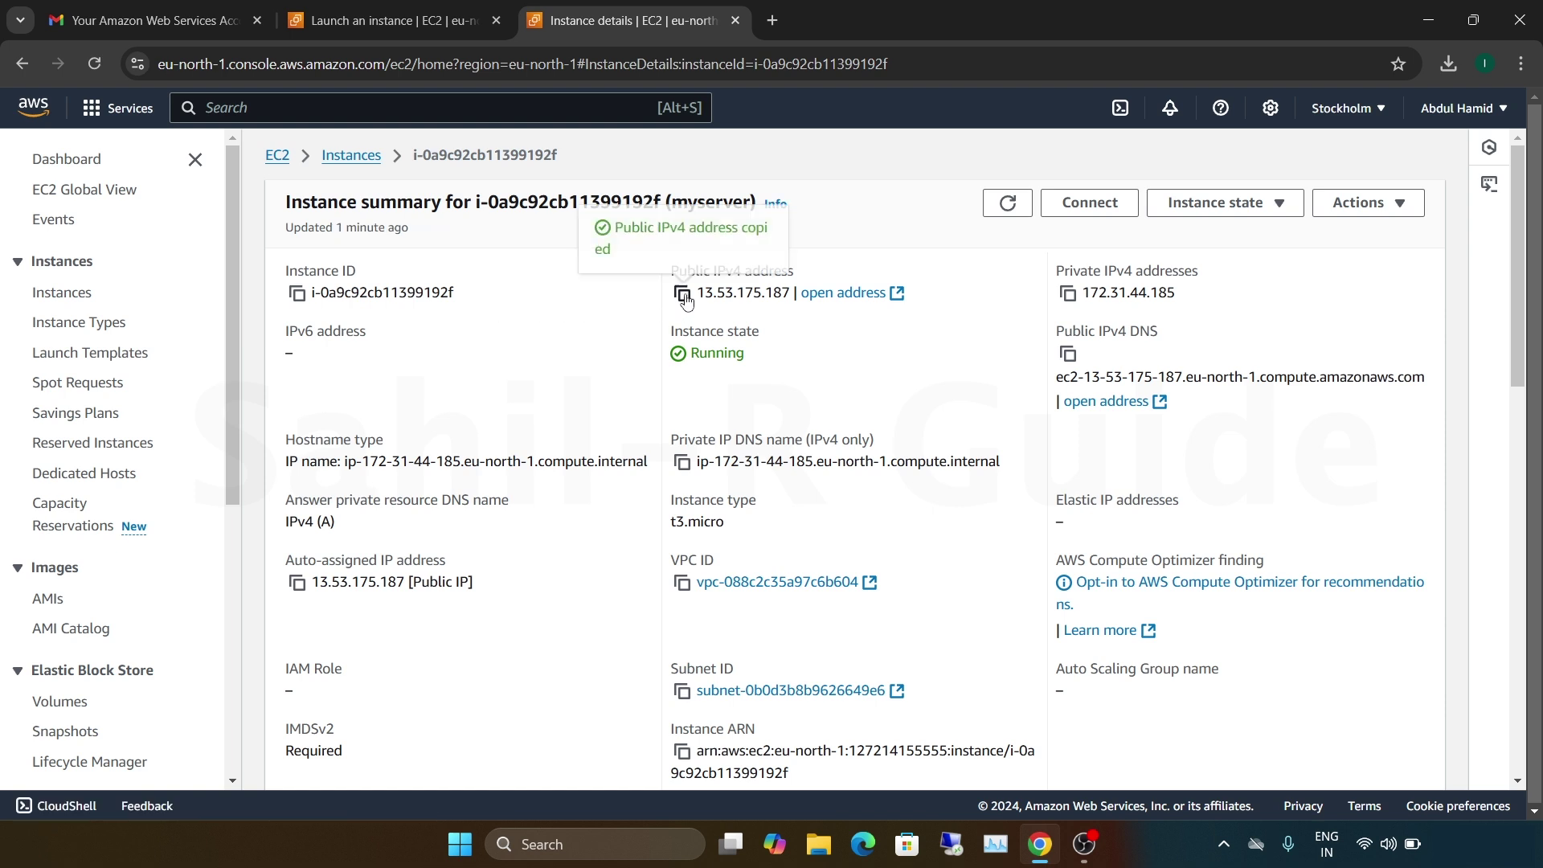
# Step: Start a Remote Desktop Connection to 13.53.175.187
pyautogui.click(952, 843)
pyautogui.hotkey('ctrl', 'v')
pyautogui.click(848, 377)
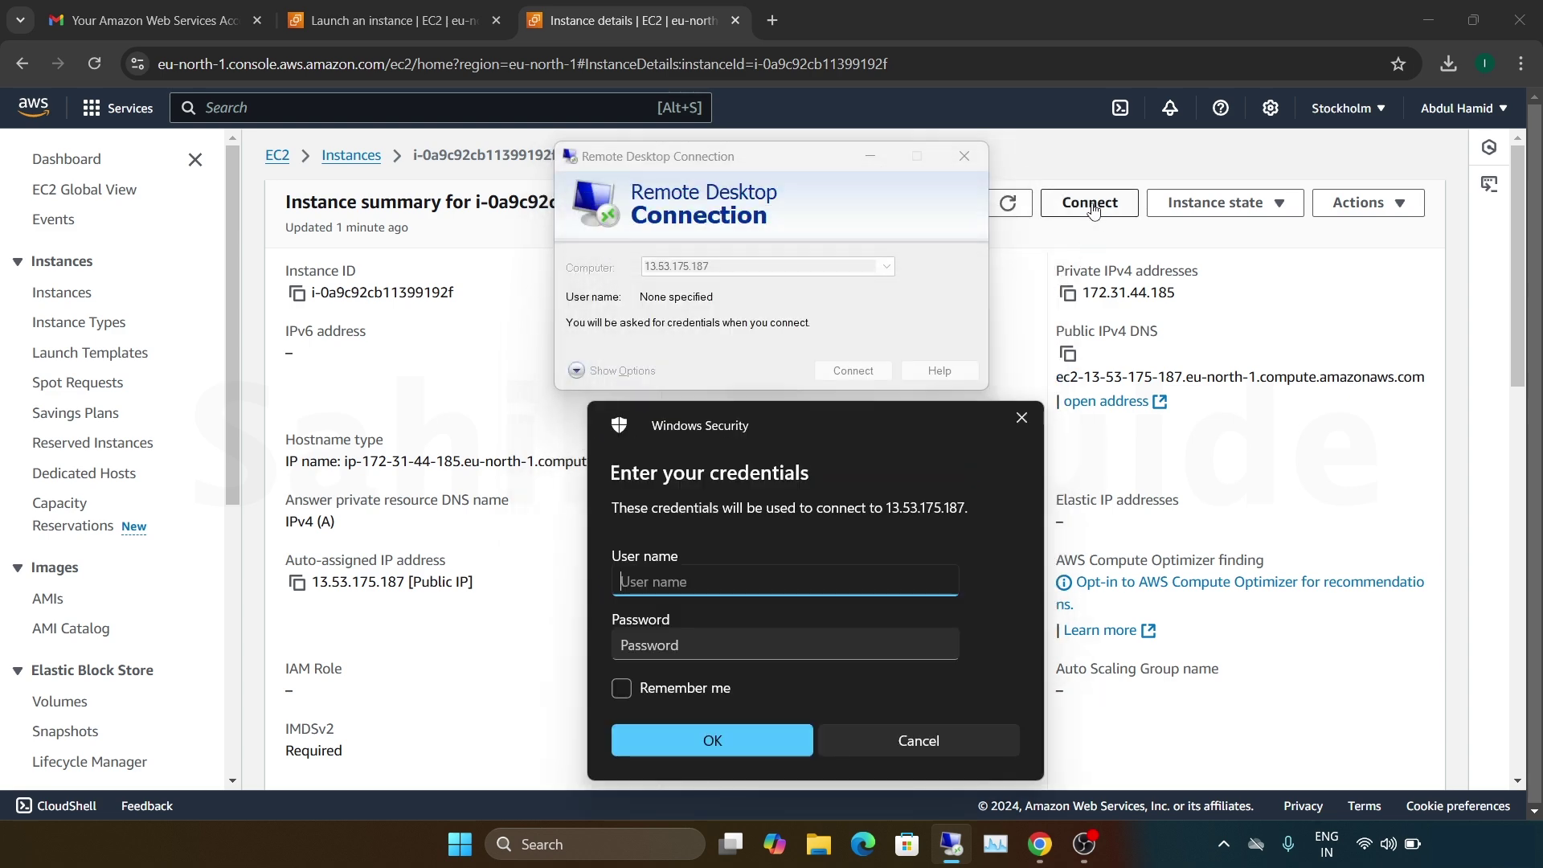
# Step: Copy the Administrator user name from myserver's RDP client connection details, then request the Windows password
pyautogui.click(1092, 207)
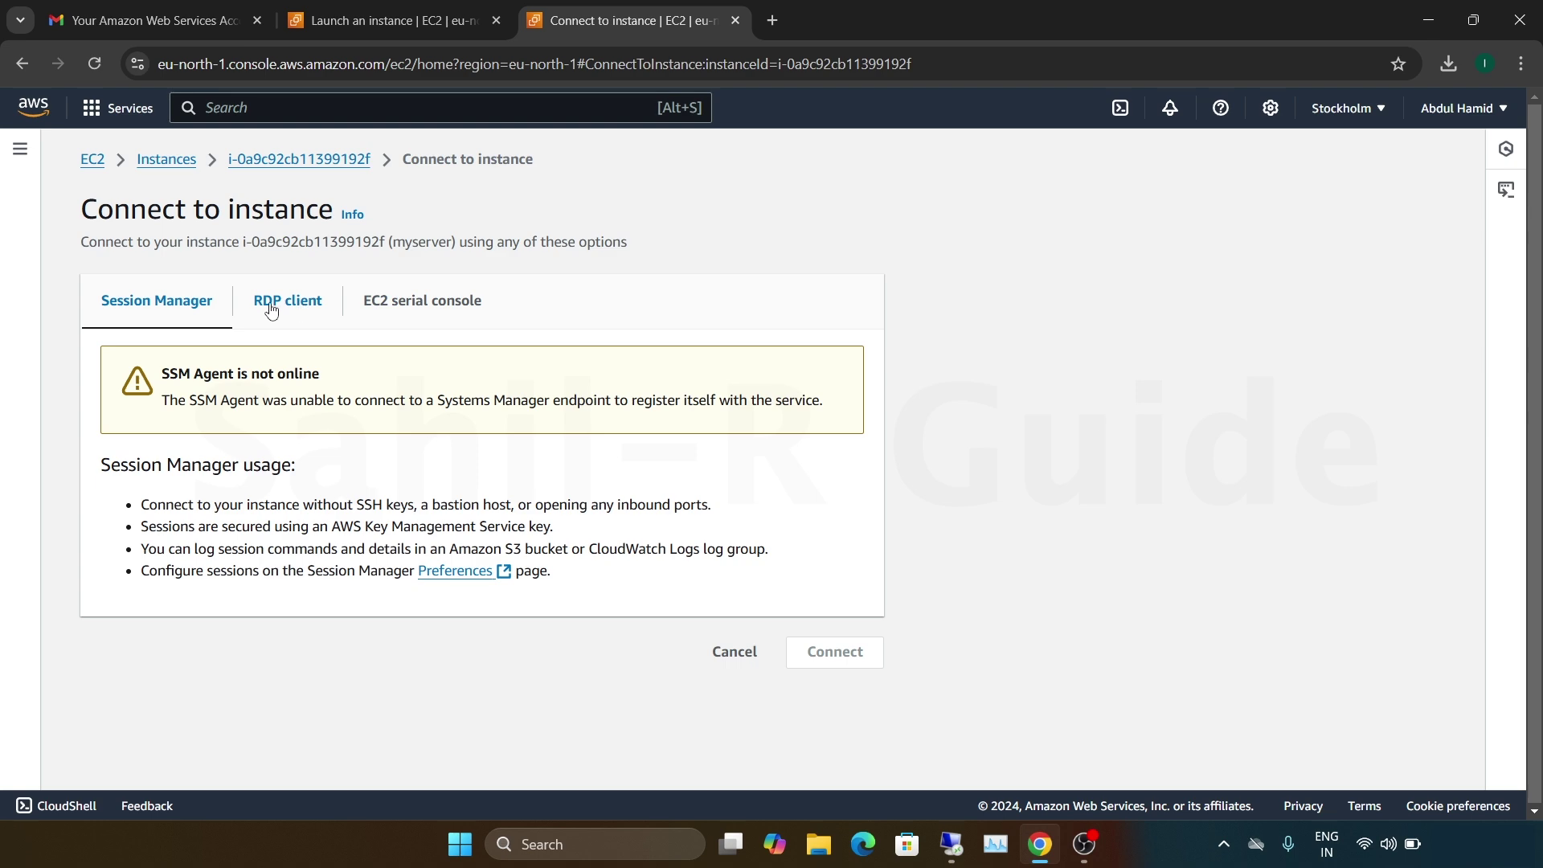
pyautogui.click(292, 310)
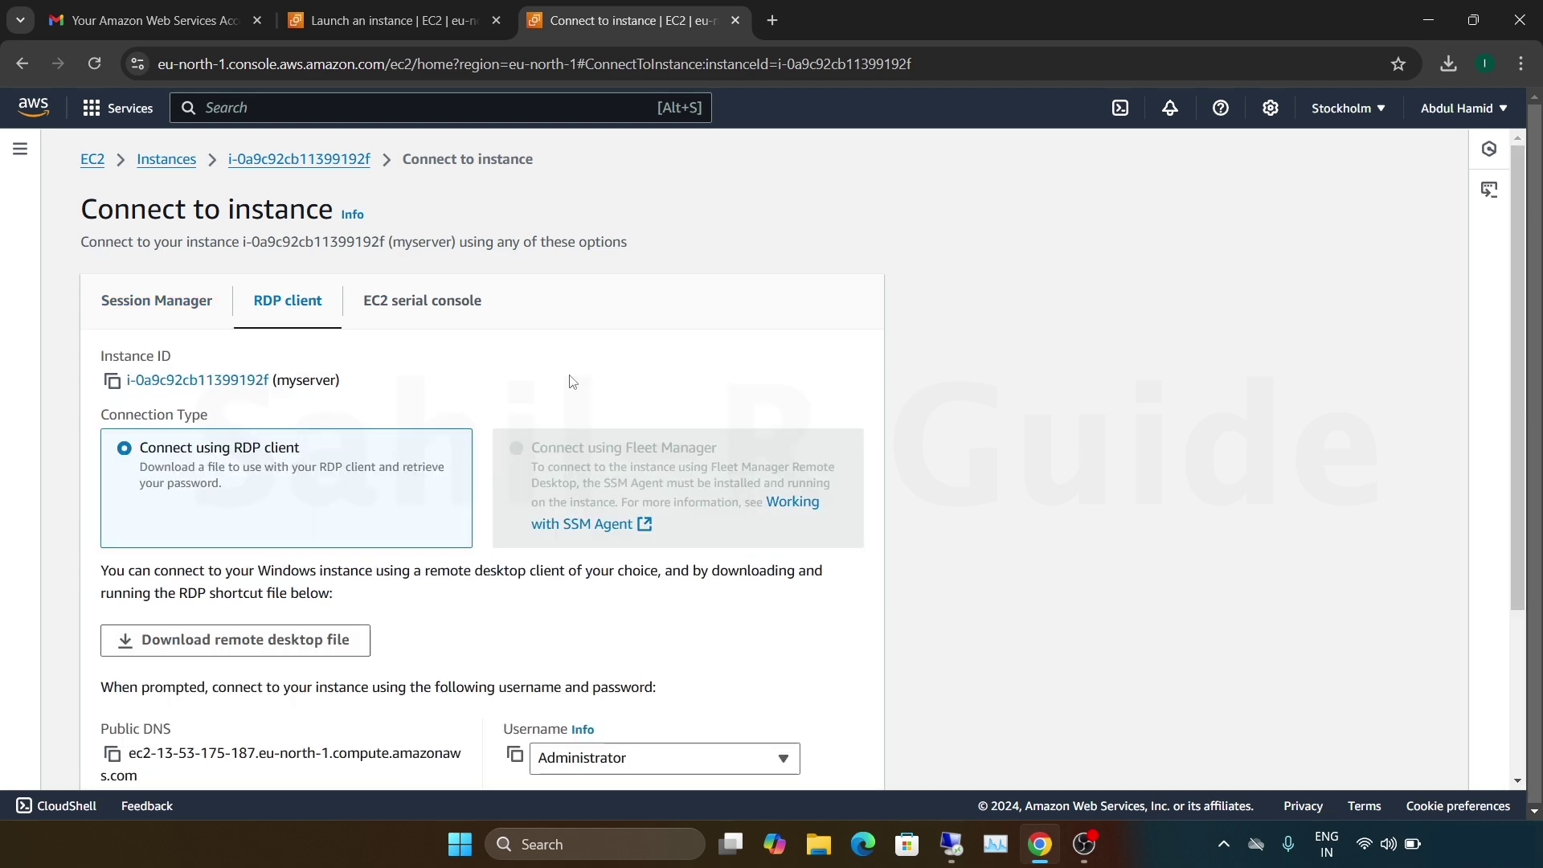
pyautogui.scroll(-2, 569, 375)
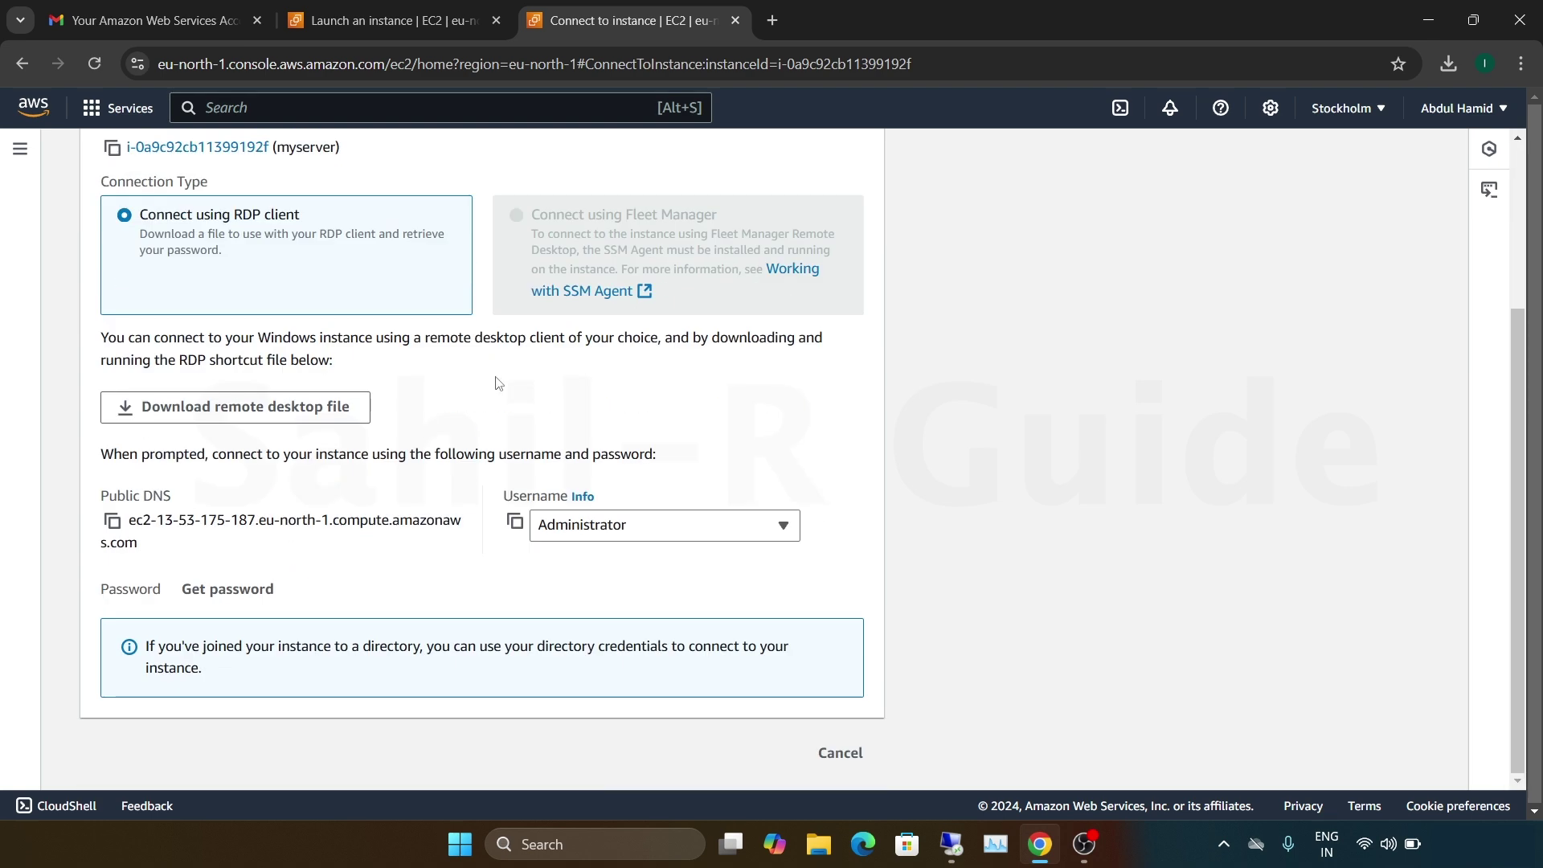
pyautogui.click(515, 524)
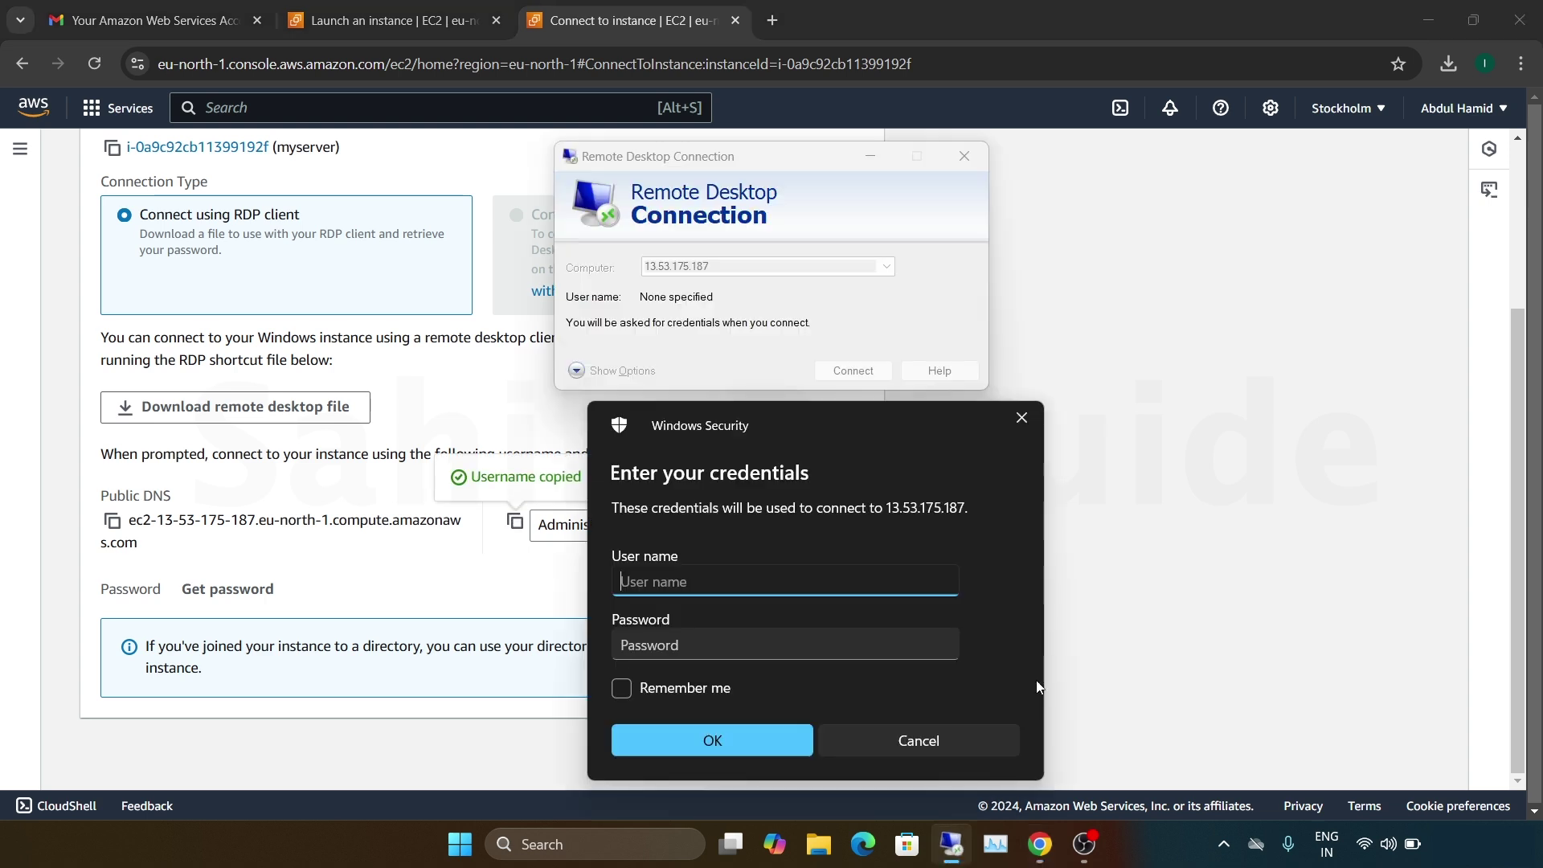
pyautogui.click(417, 576)
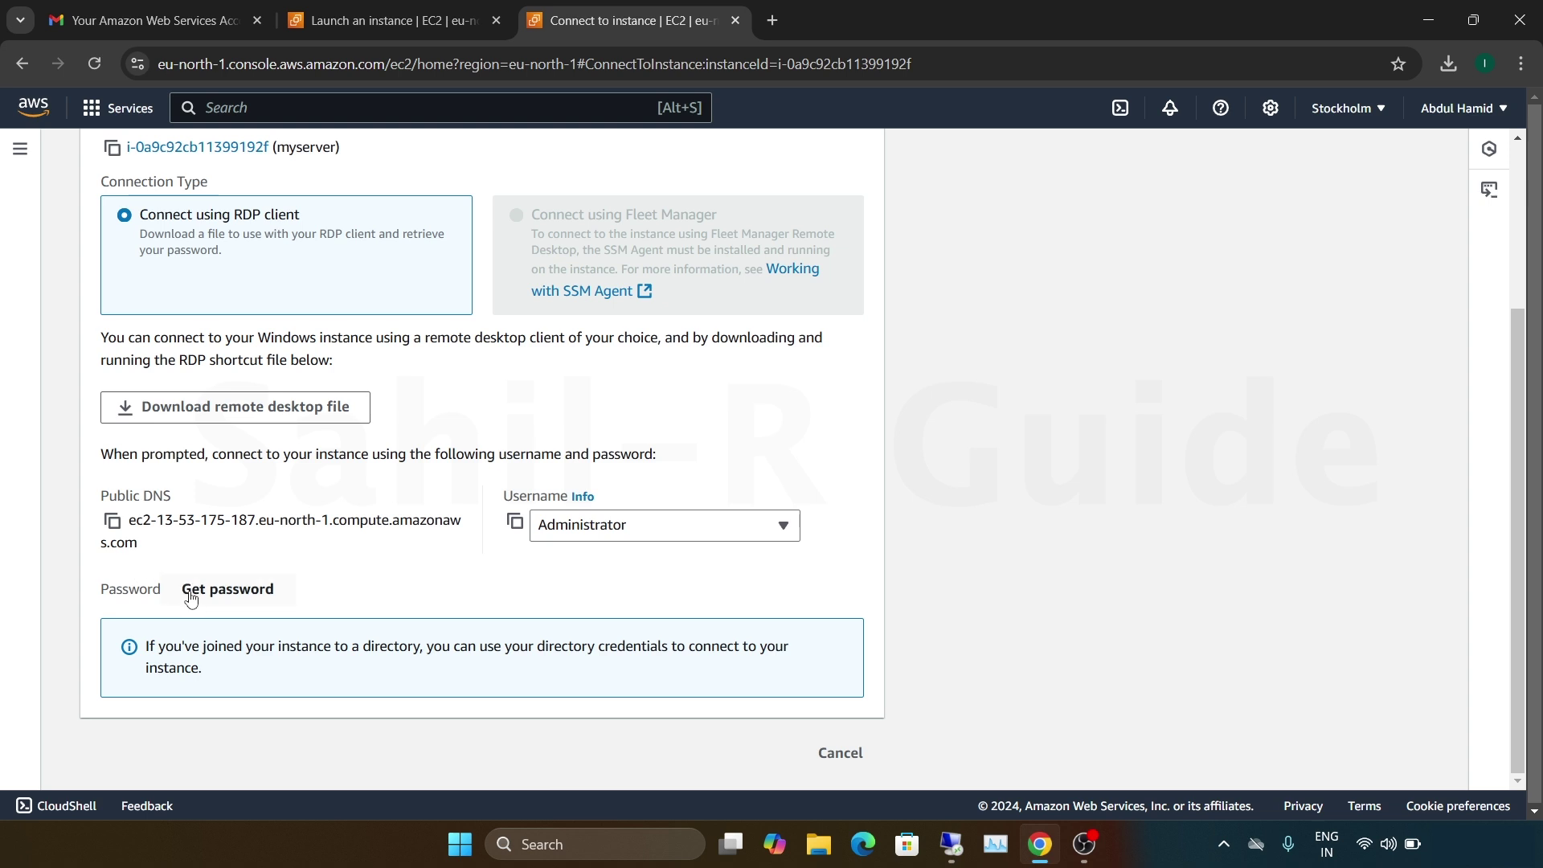
pyautogui.click(226, 590)
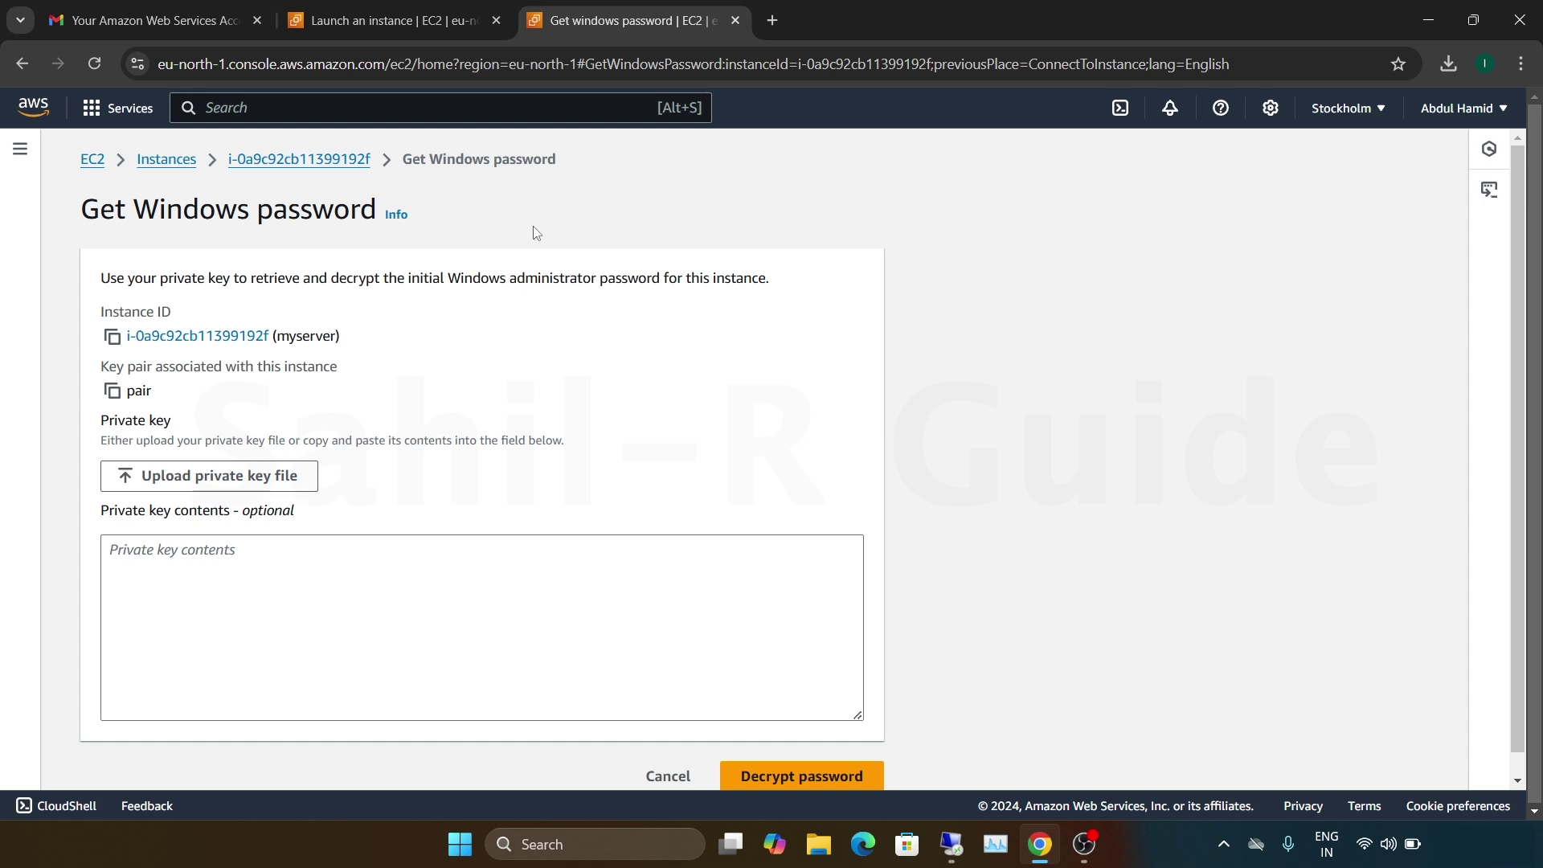
# Step: Decrypt the Administrator password using the pair.pem key file from Downloads
pyautogui.click(254, 480)
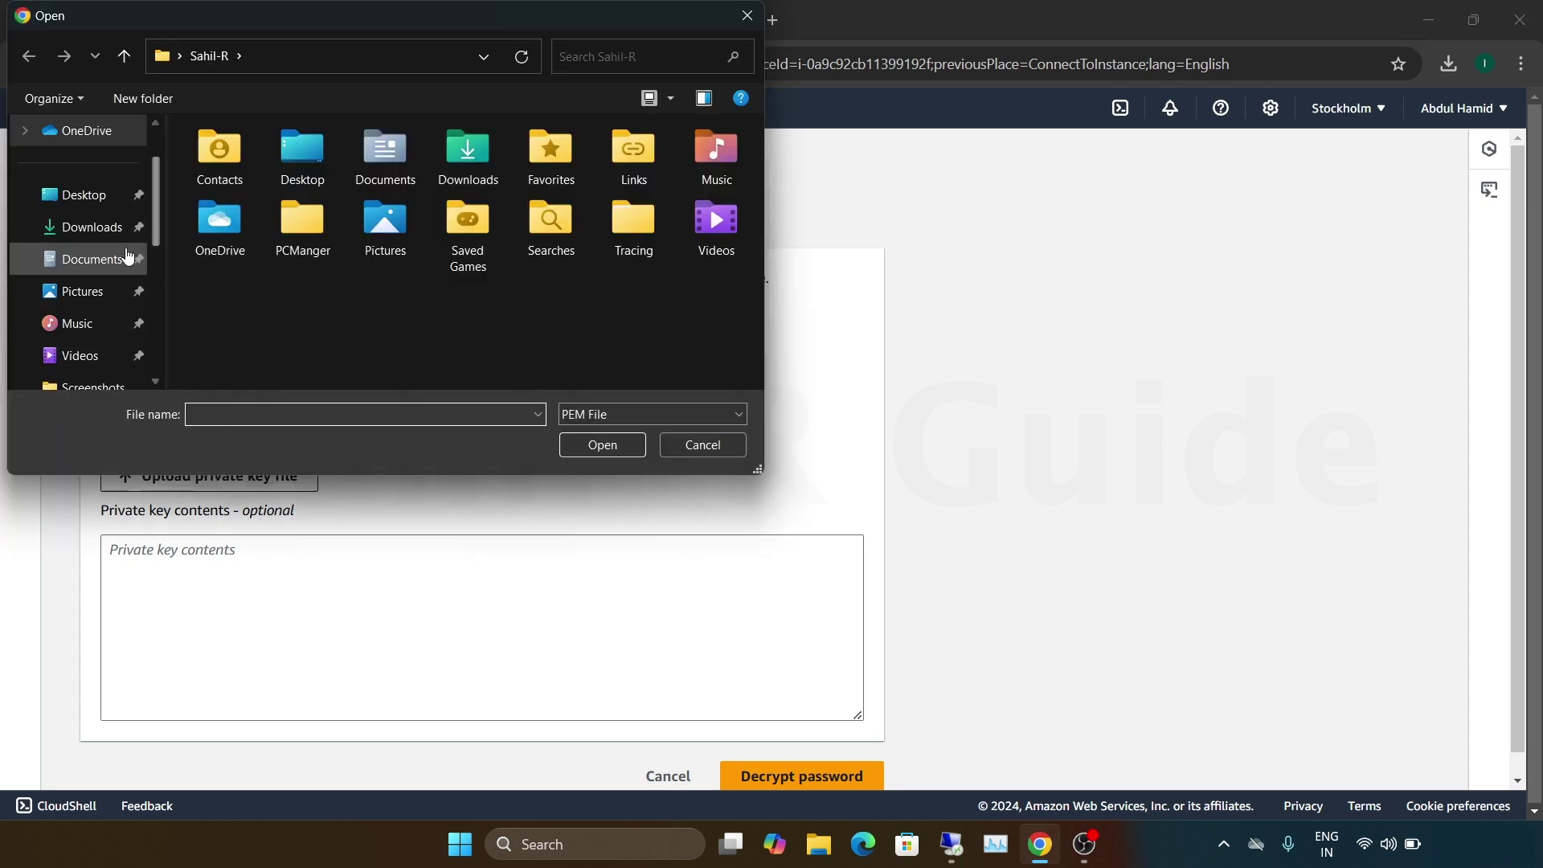
pyautogui.click(90, 228)
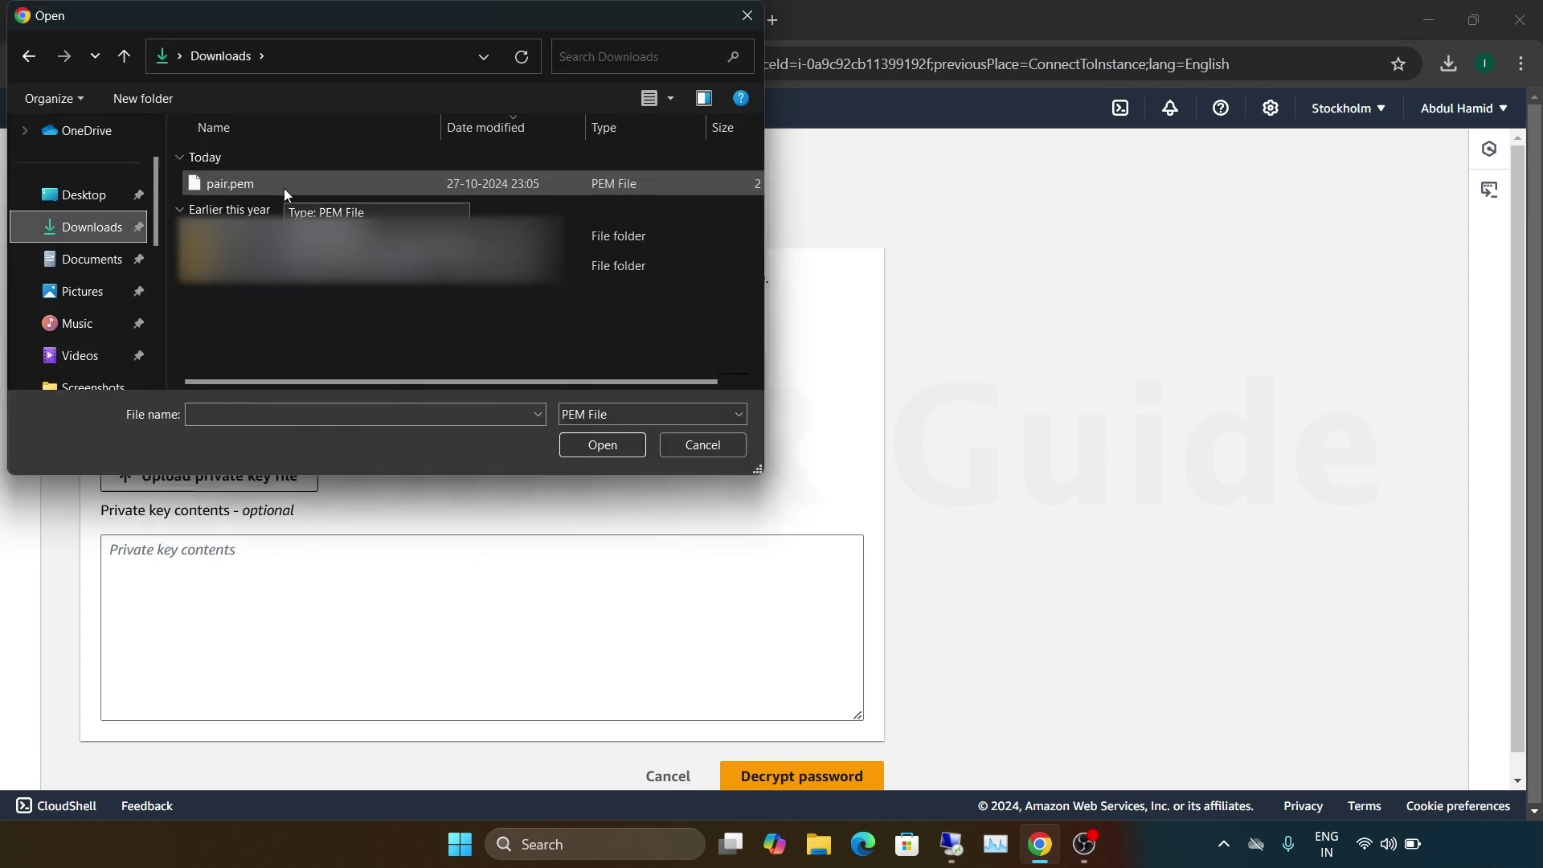
pyautogui.click(271, 190)
pyautogui.click(603, 444)
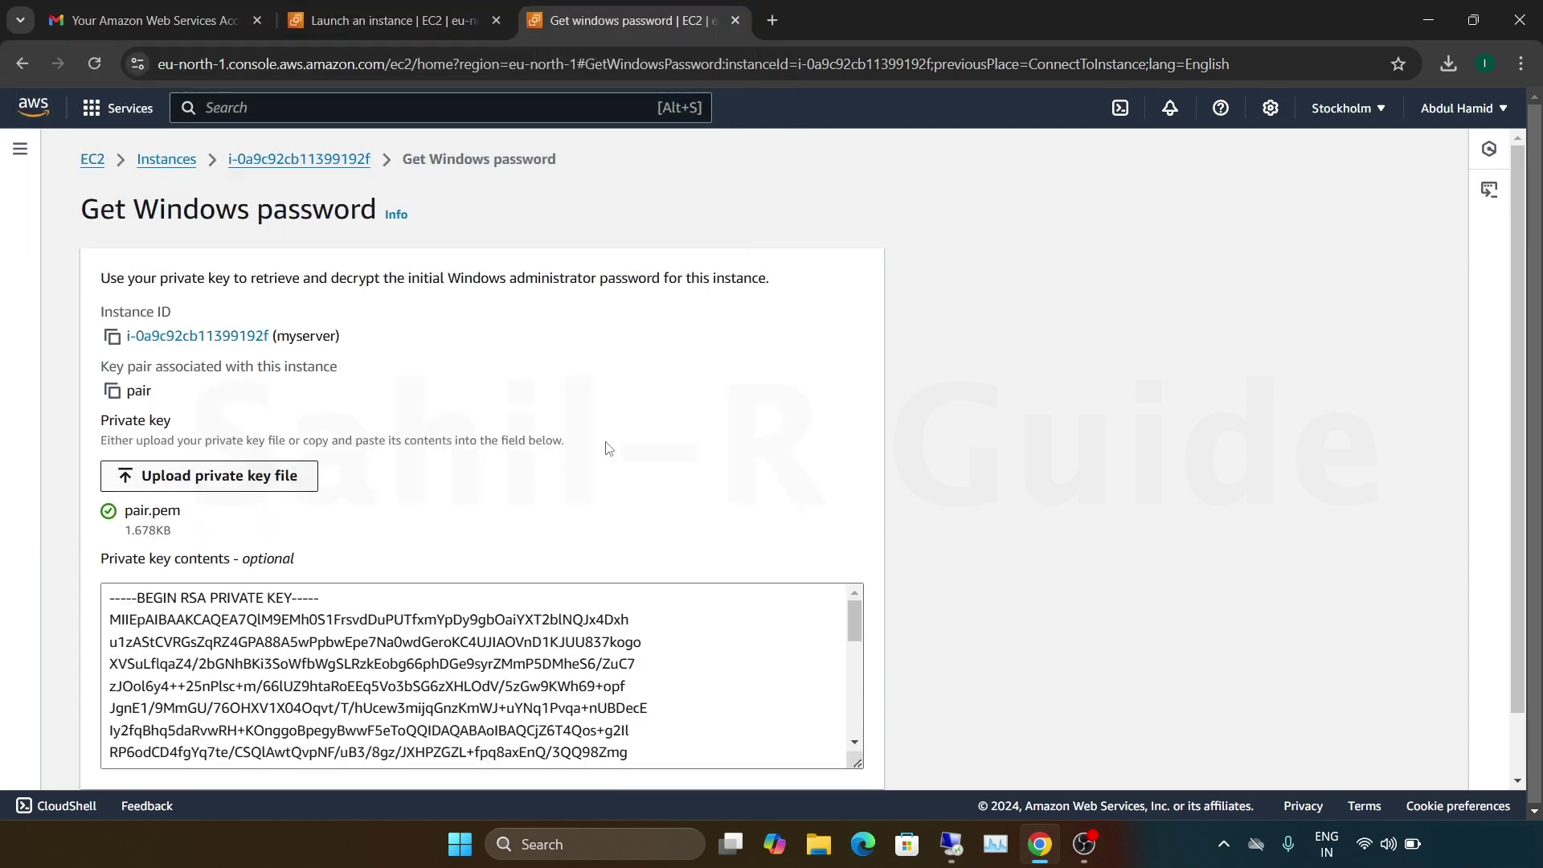
pyautogui.scroll(-2, 1003, 509)
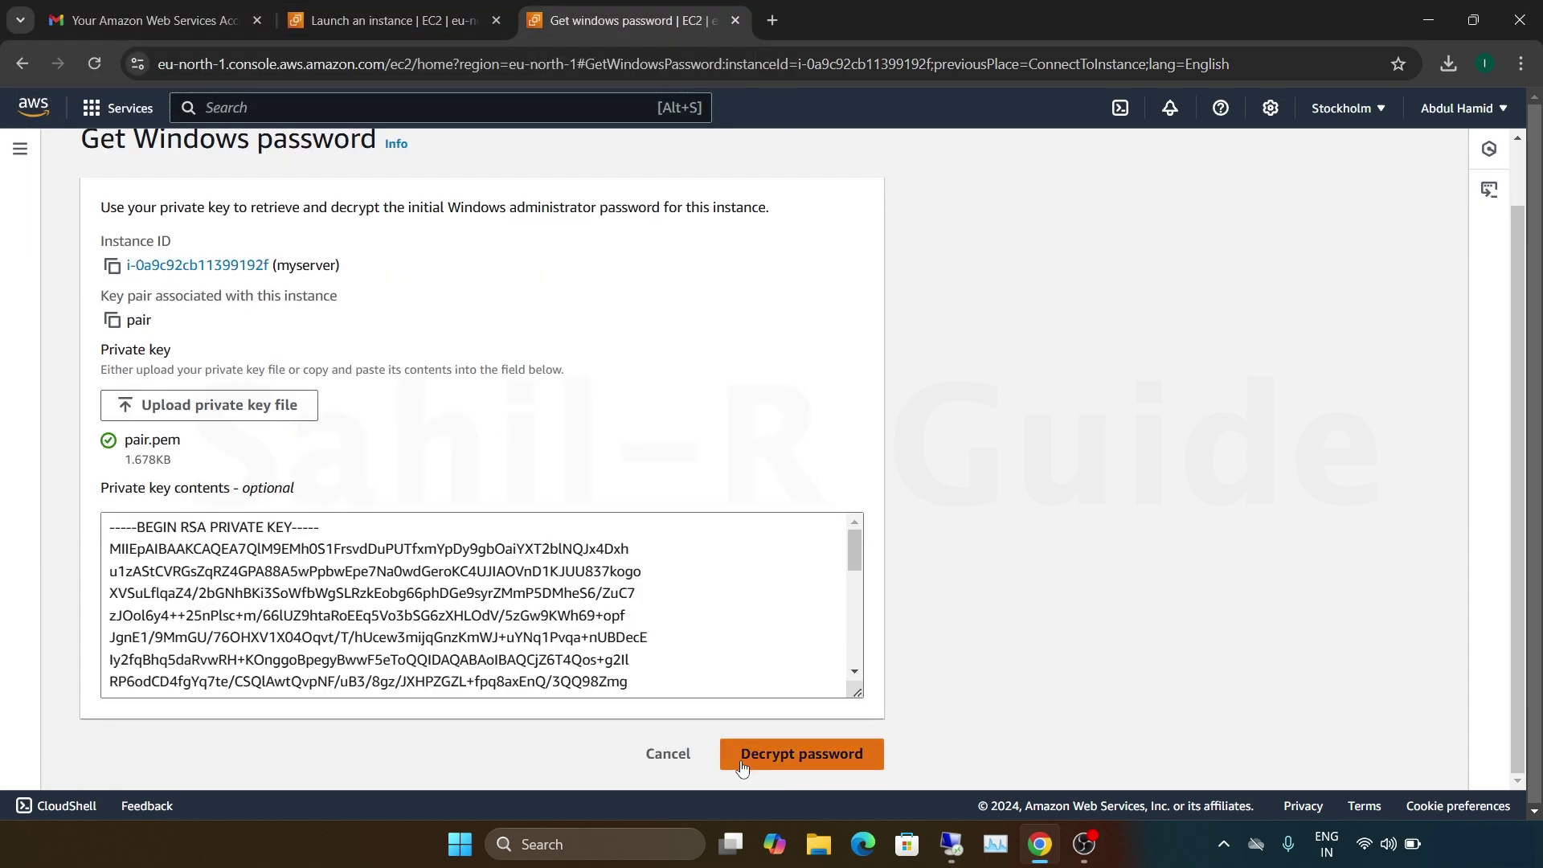
pyautogui.click(799, 765)
# Step: Copy the decrypted password into the Remote Desktop credentials prompt and connect
pyautogui.scroll(-3, 799, 765)
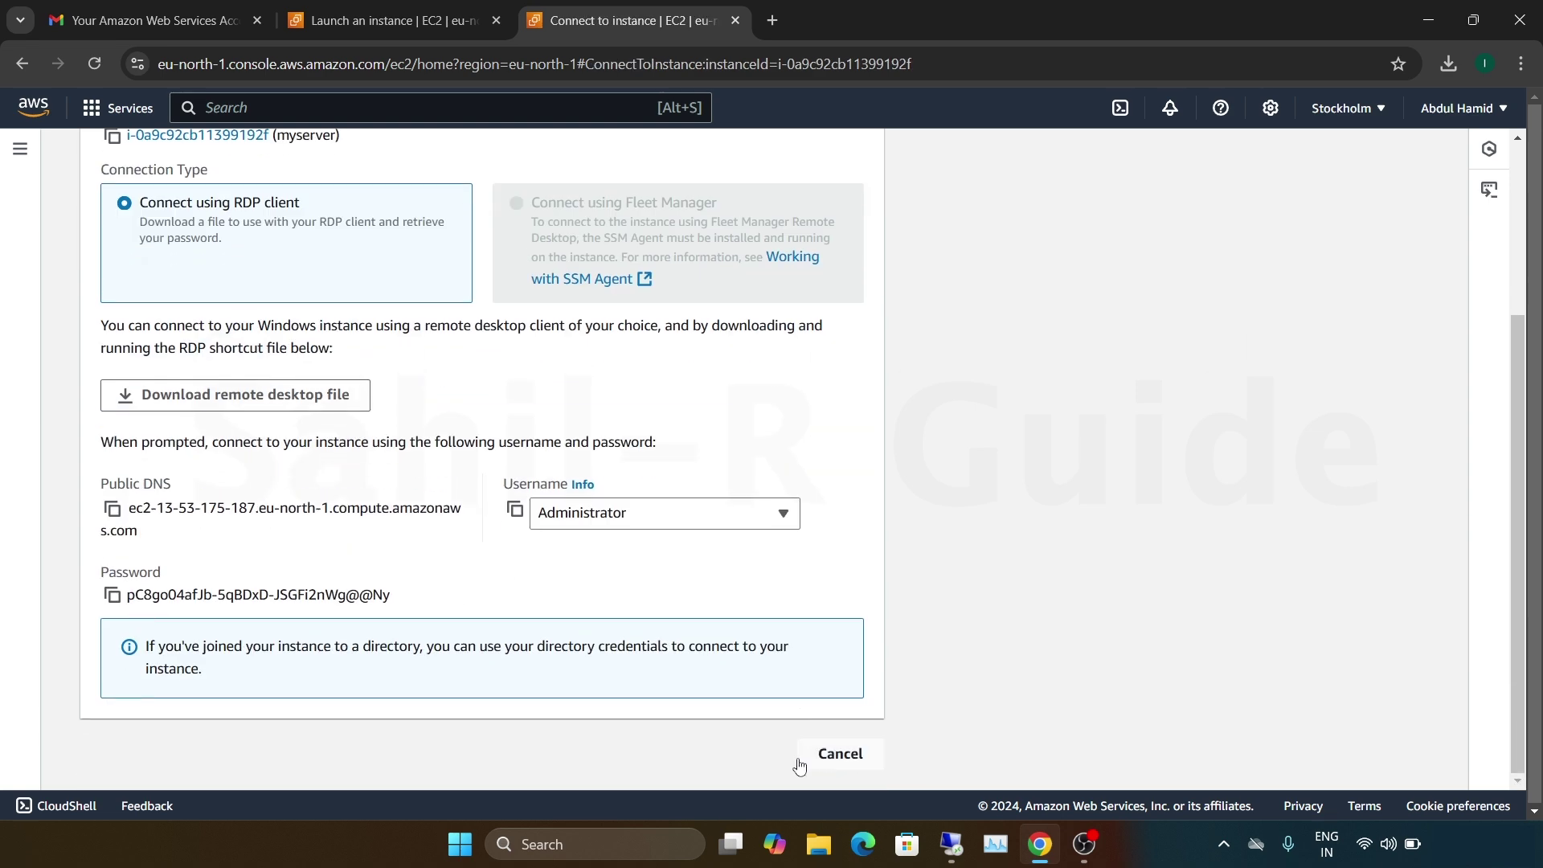
pyautogui.click(112, 596)
pyautogui.click(951, 843)
pyautogui.click(675, 645)
pyautogui.hotkey('ctrl', 'v')
pyautogui.click(692, 732)
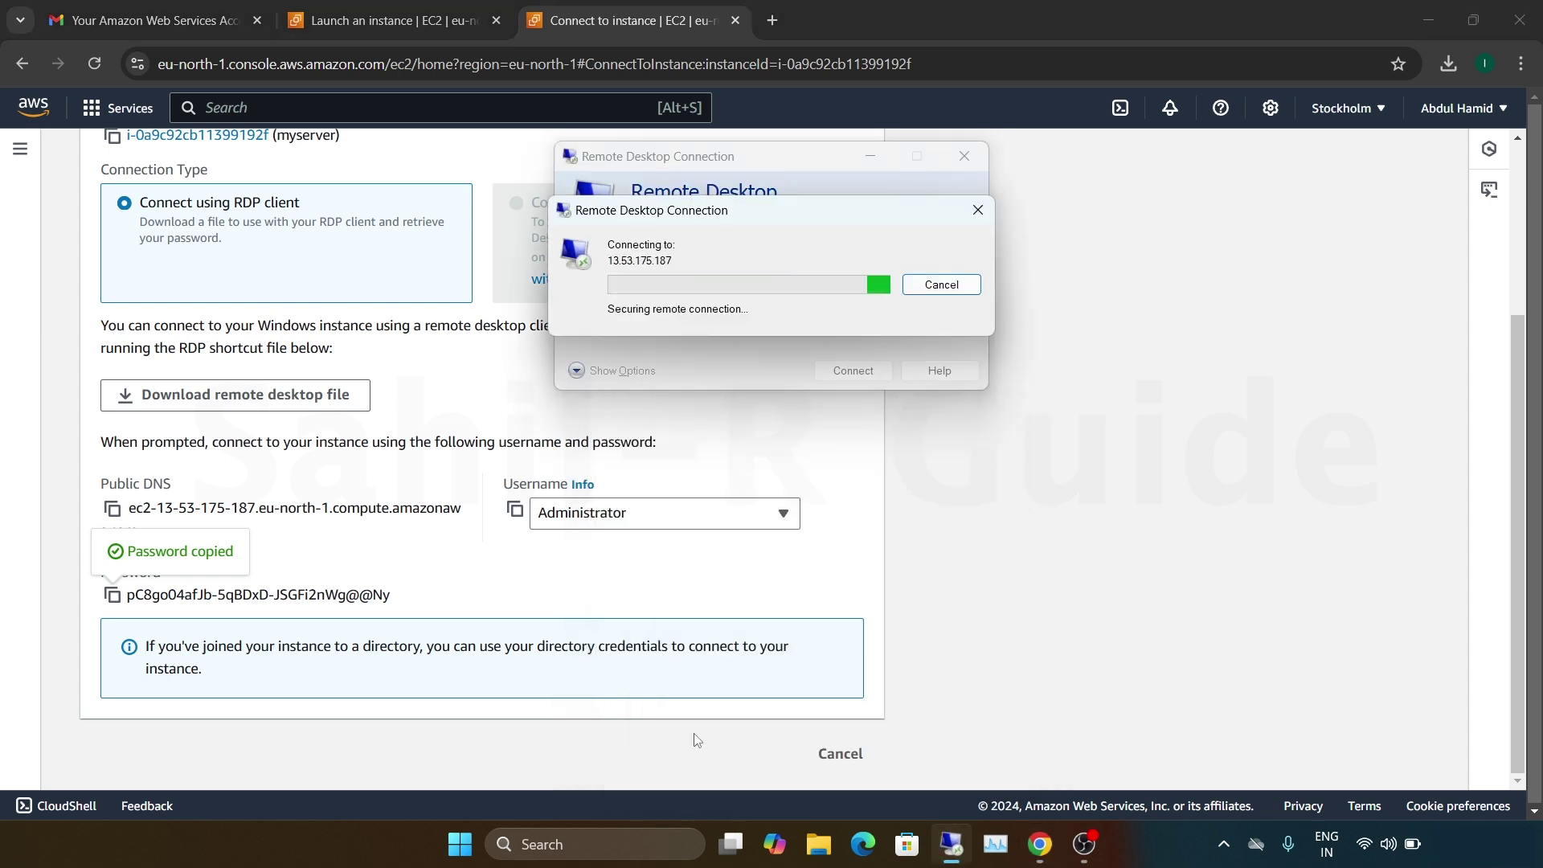
# Step: Accept the server certificate and launch Task Manager on the remote server by searching 'task'
pyautogui.click(847, 440)
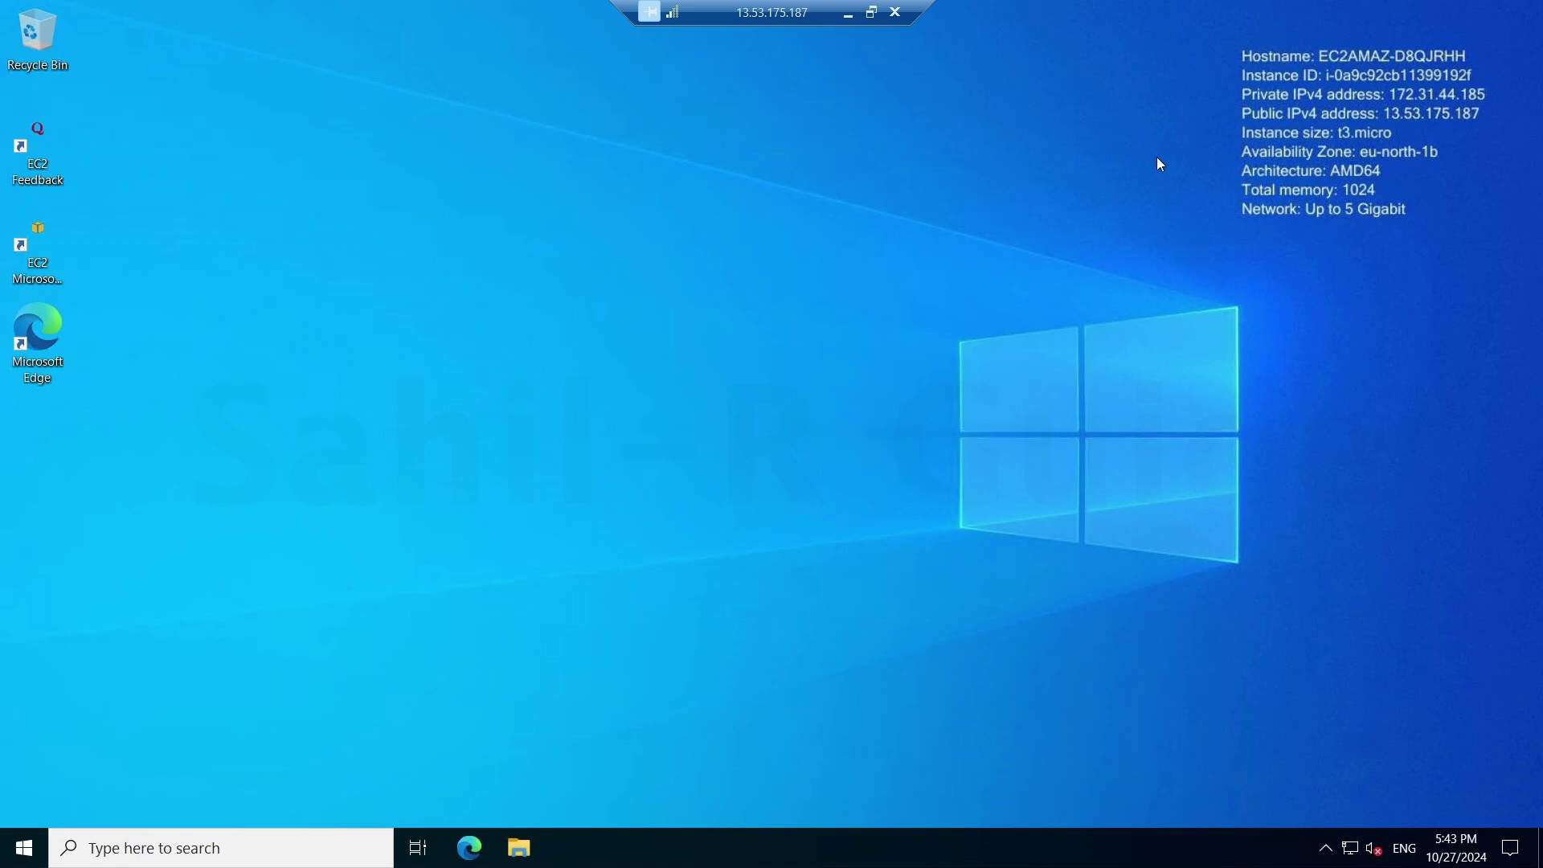
pyautogui.click(135, 855)
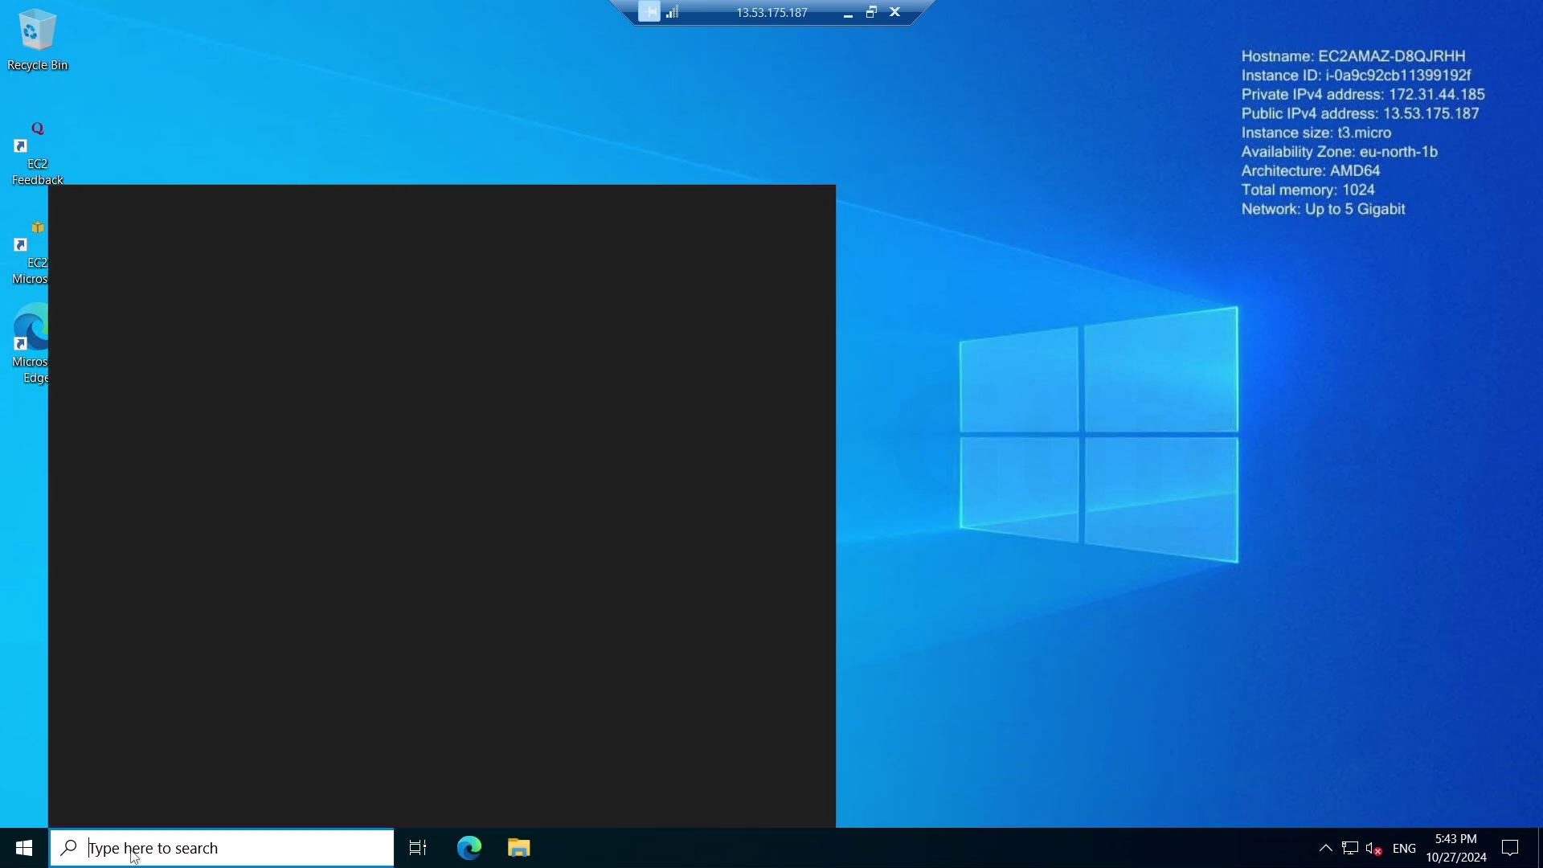
pyautogui.write('task')
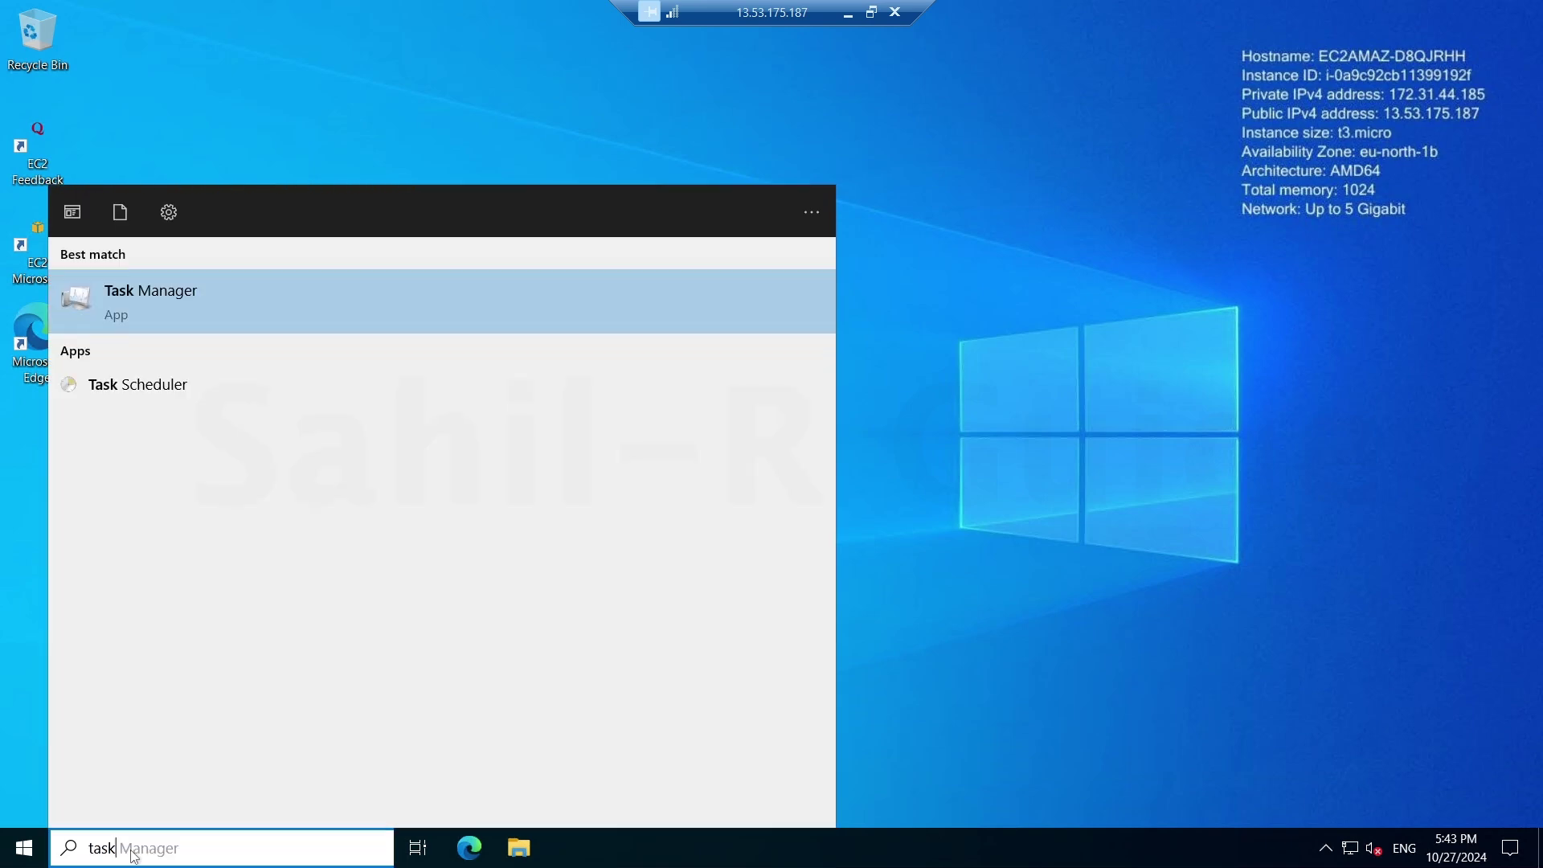
pyautogui.click(168, 310)
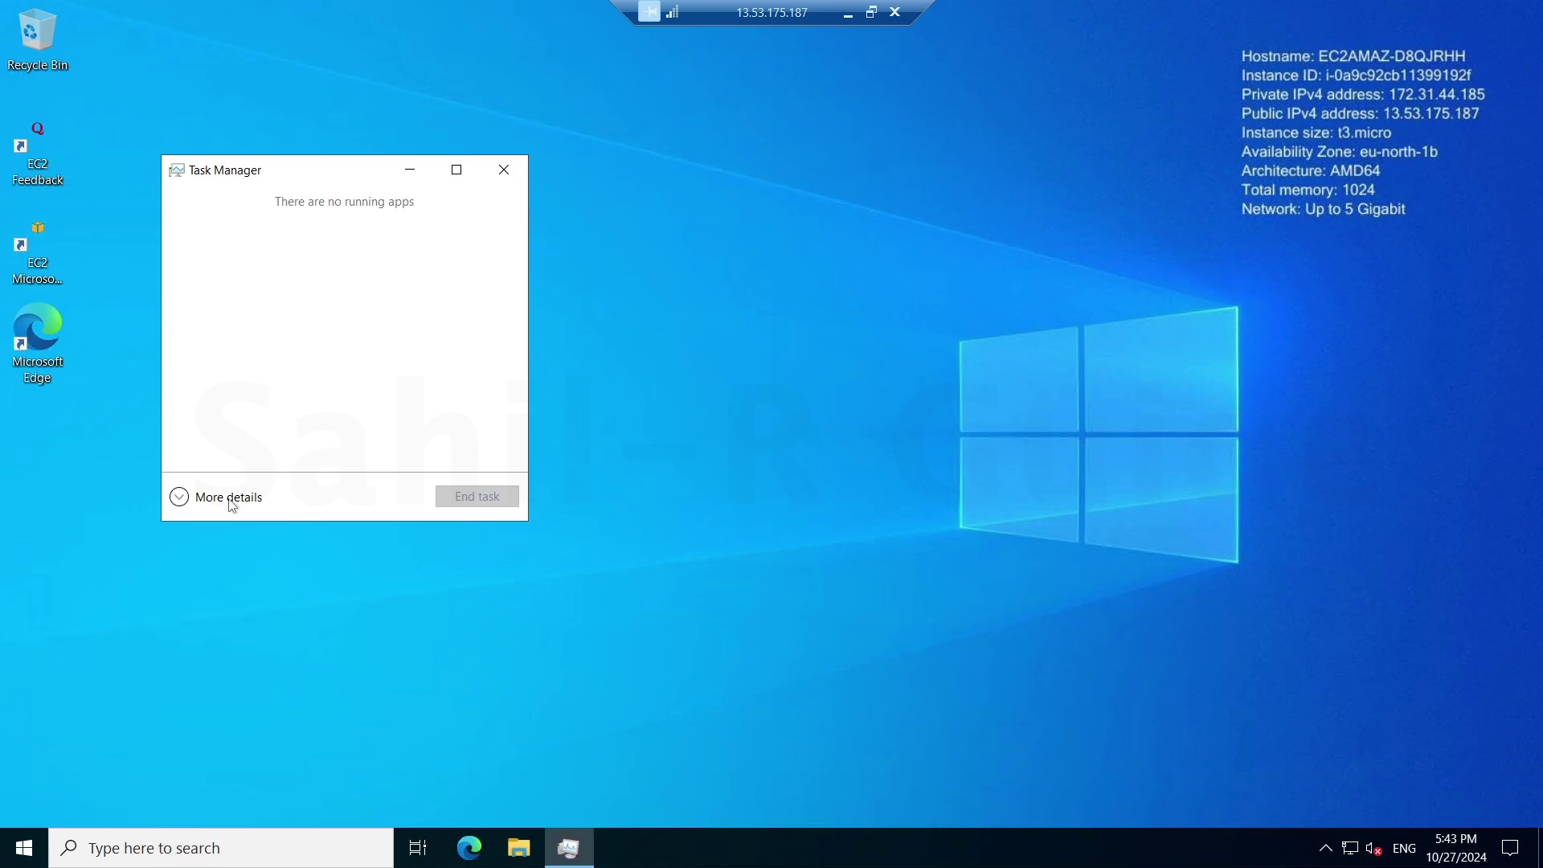
# Step: Check the server's Performance figures in Task Manager's full view, then close it
pyautogui.click(229, 497)
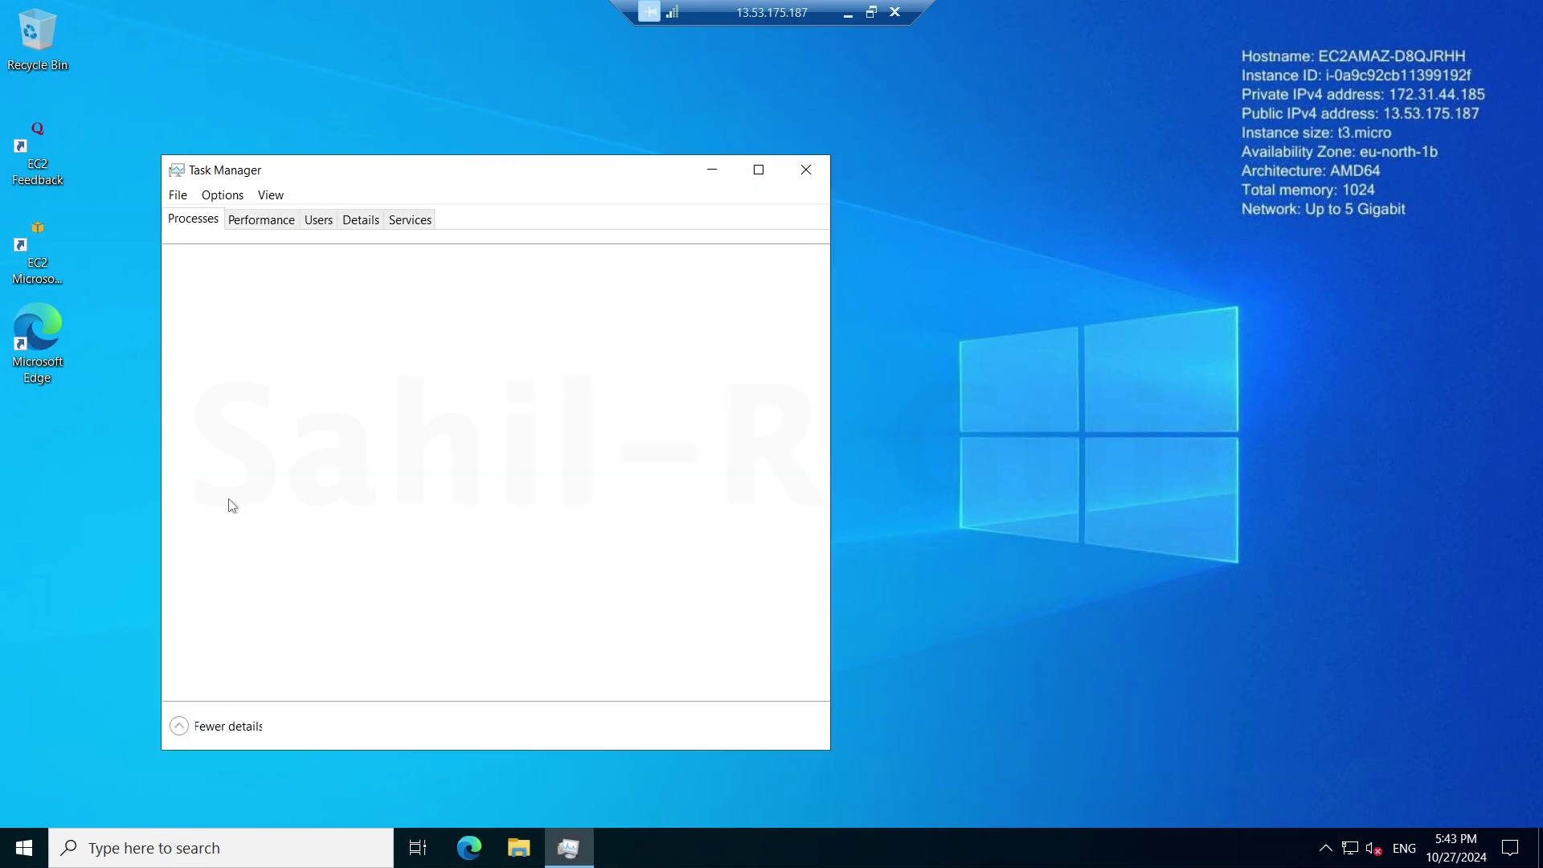
pyautogui.click(255, 227)
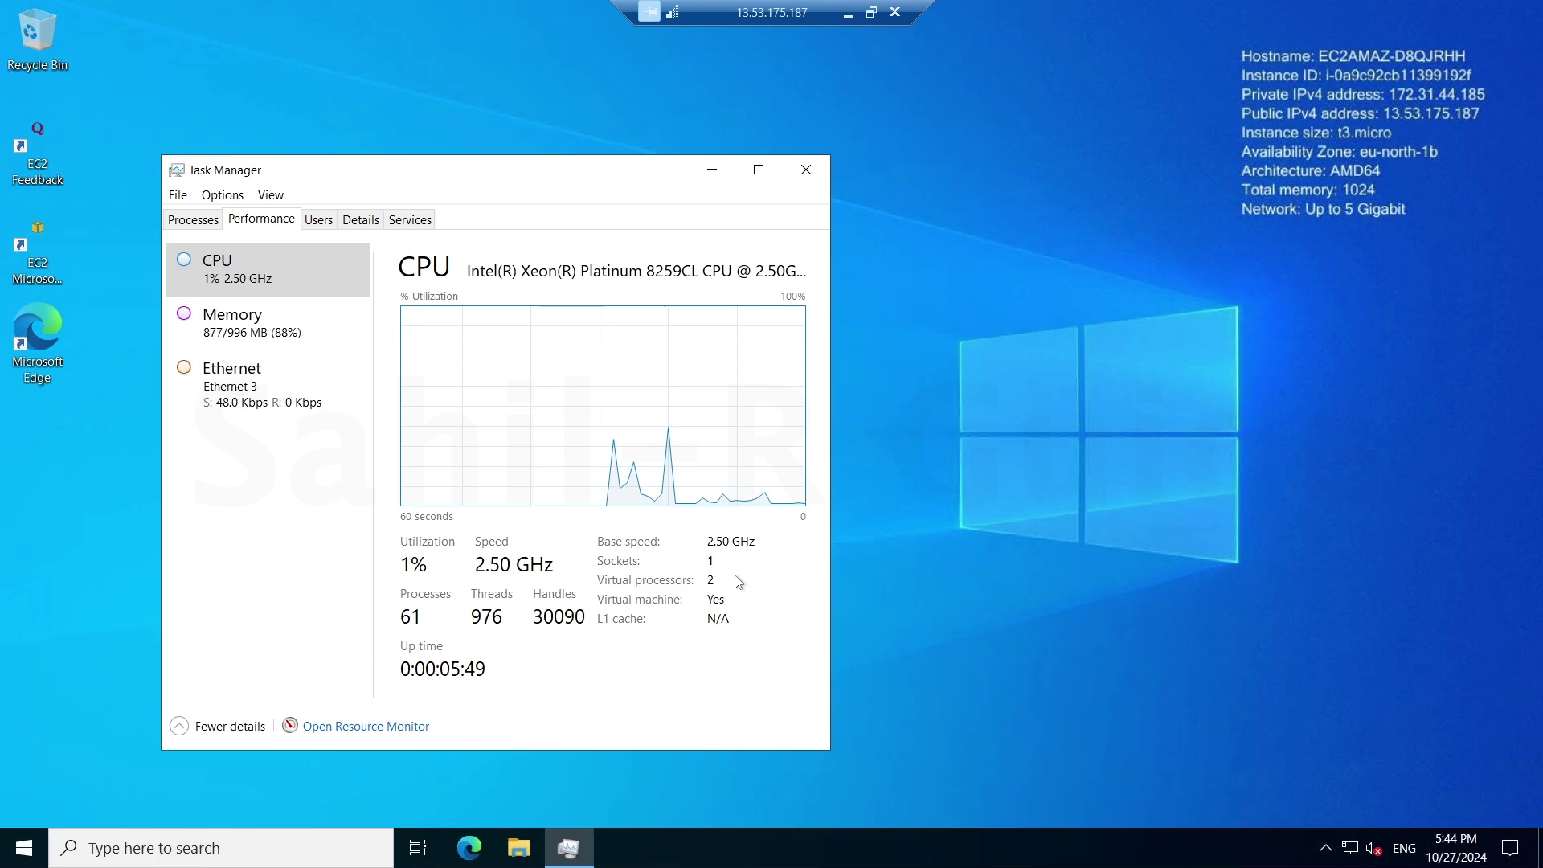
pyautogui.click(805, 172)
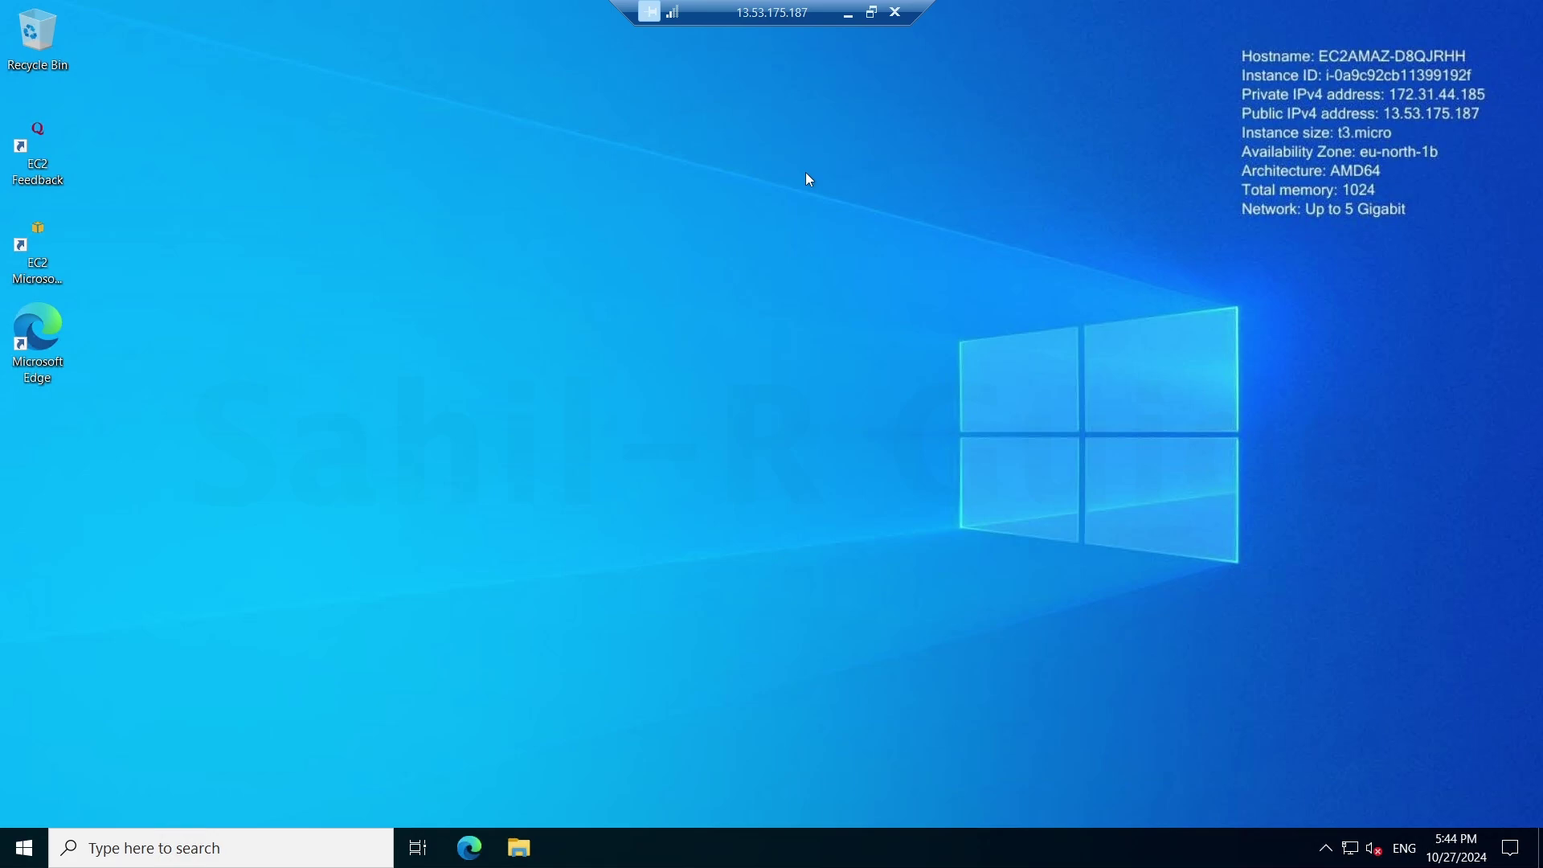
# Step: Disconnect the Remote Desktop session from the connection bar
pyautogui.click(897, 13)
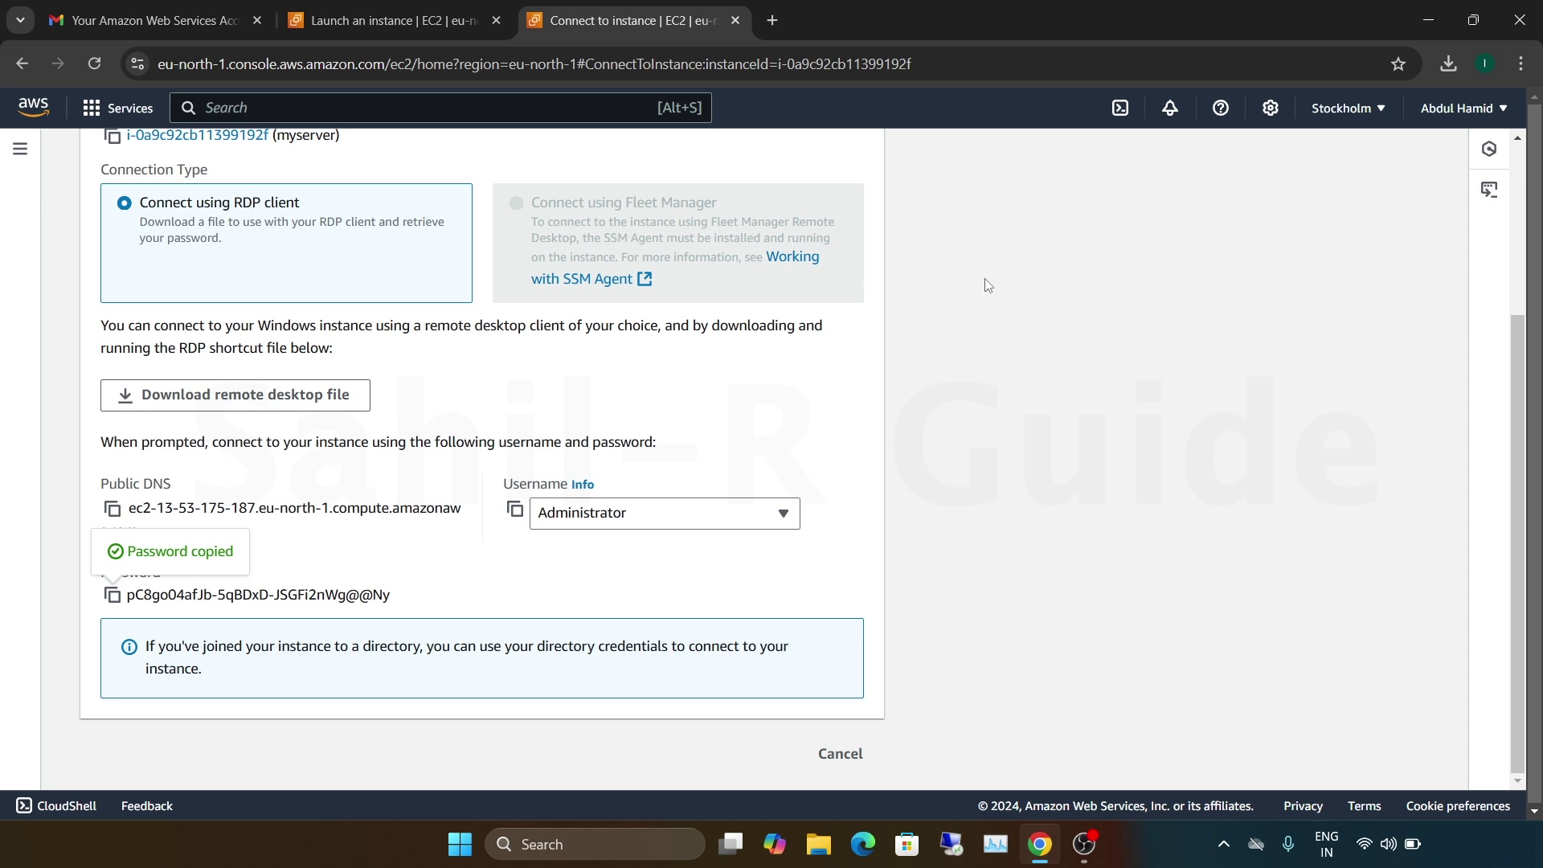
pyautogui.click(825, 22)
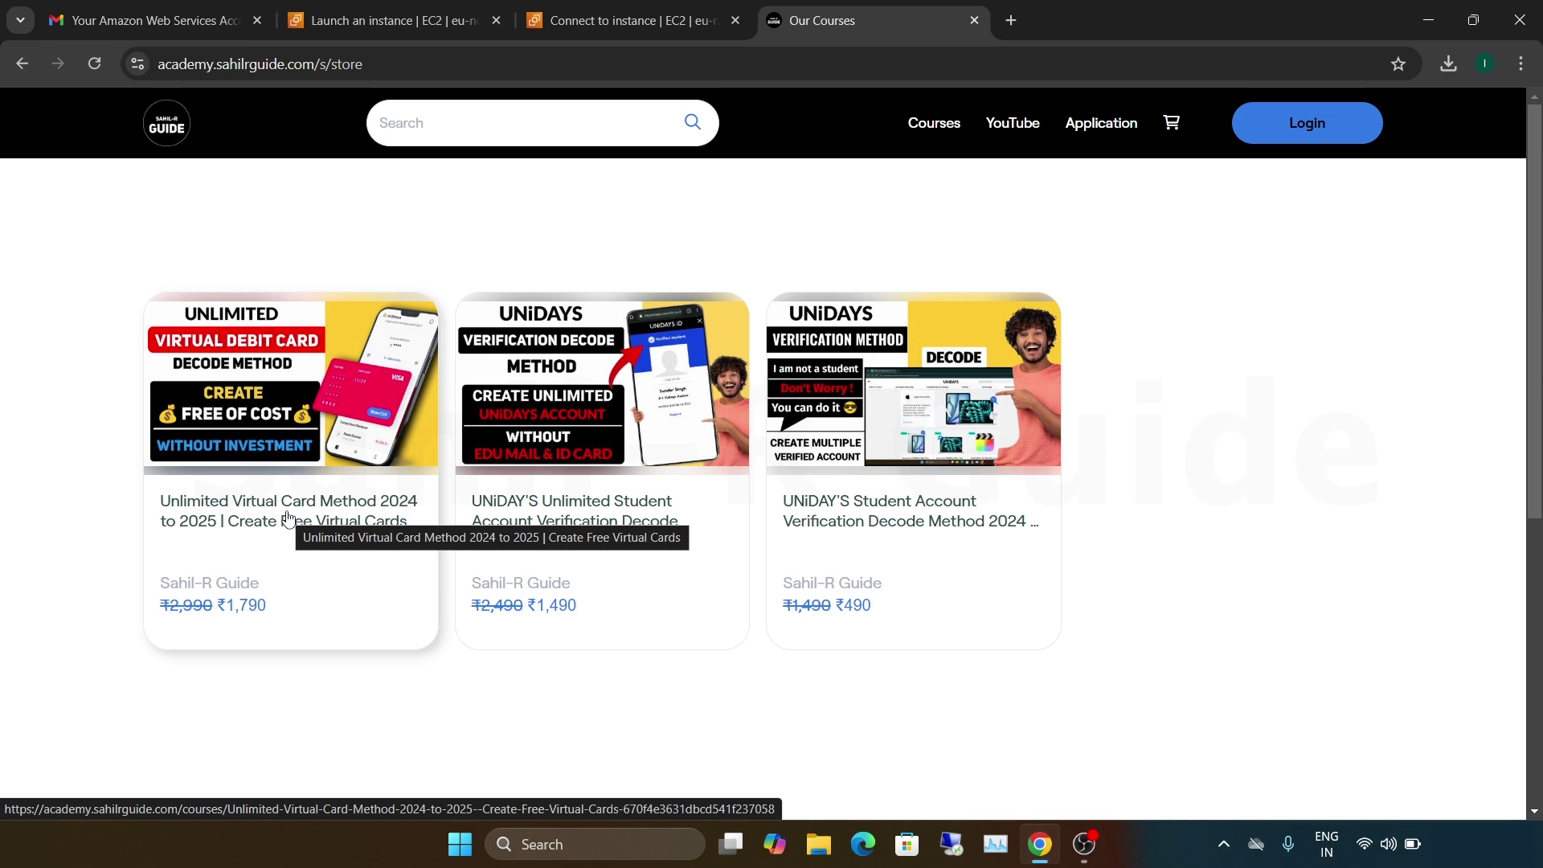
pyautogui.hotkey('ctrl', 'w')
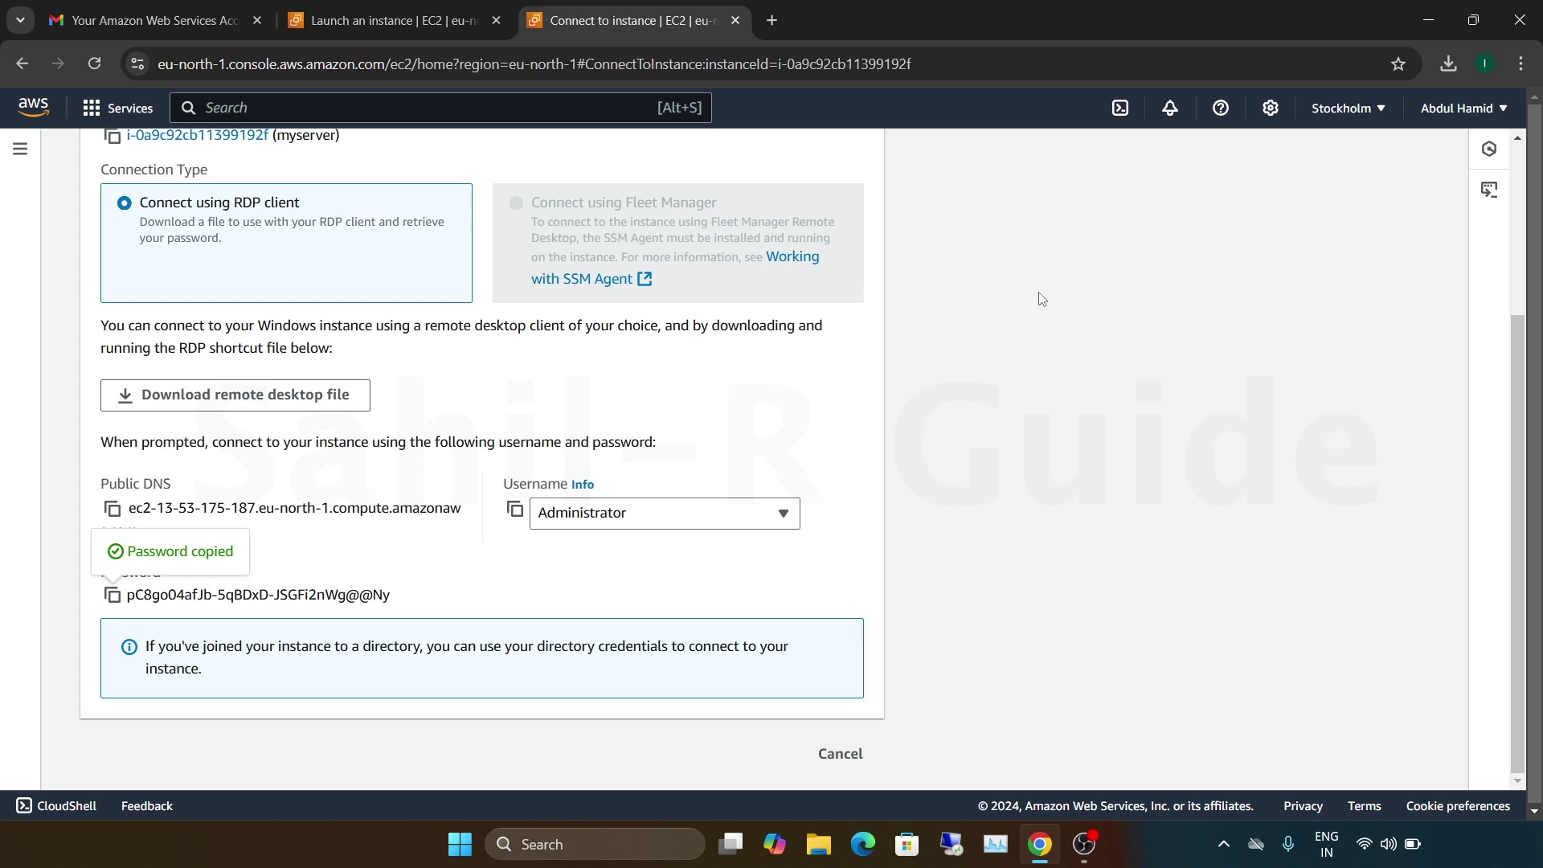
pyautogui.scroll(3, 1041, 299)
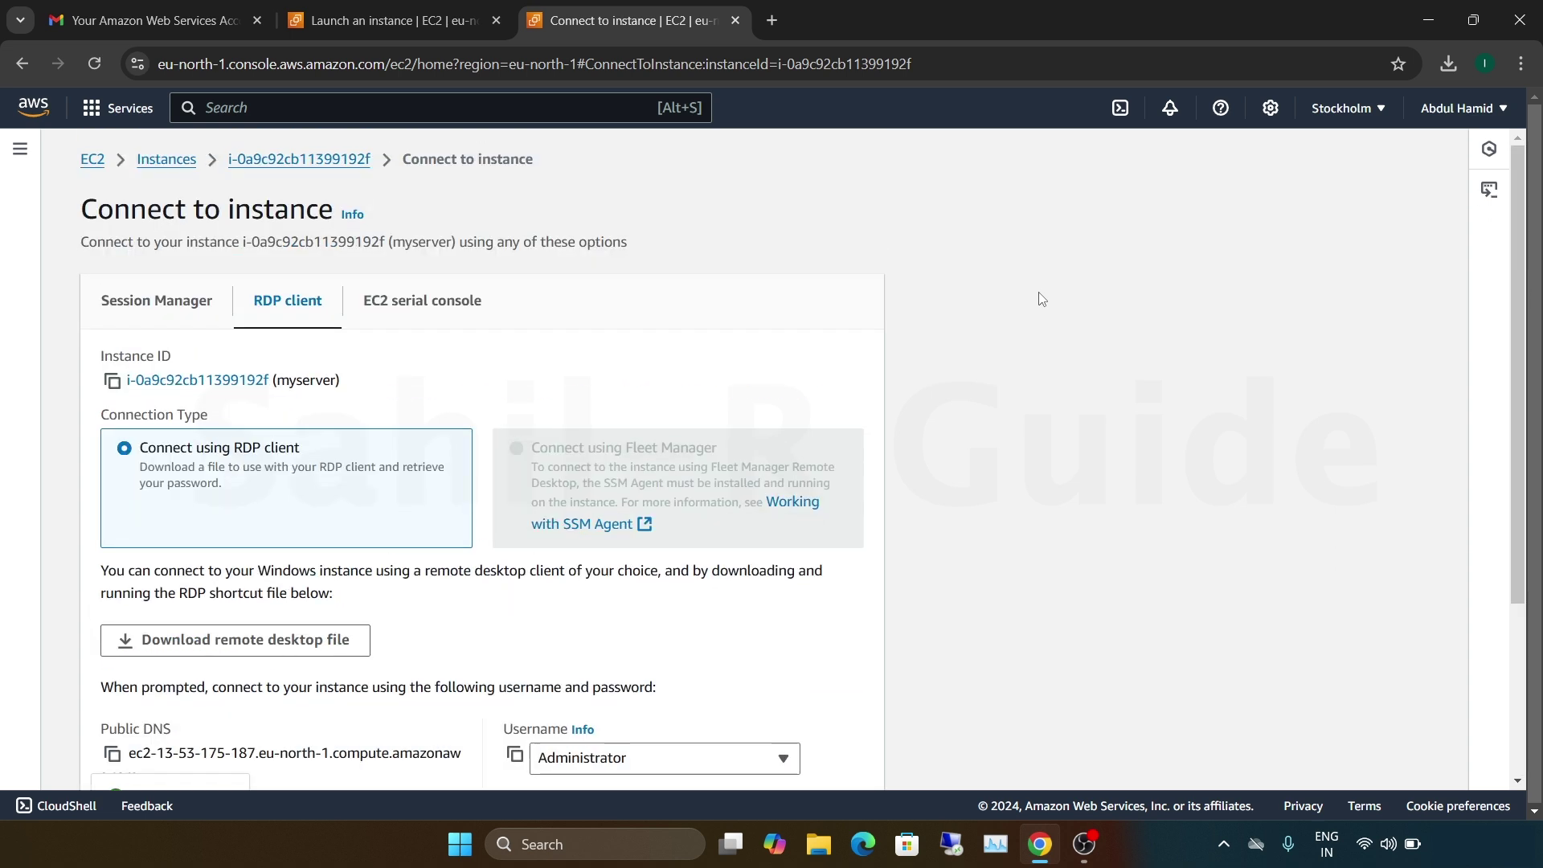